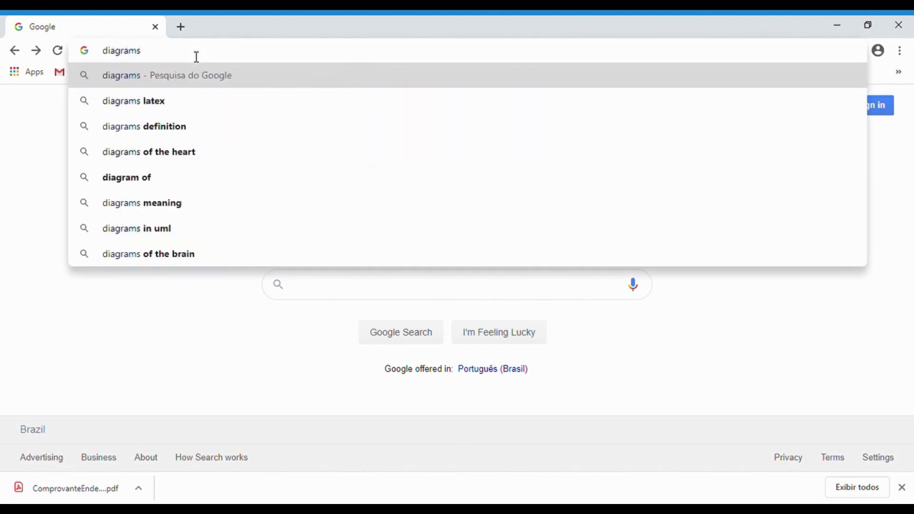
Open the diagrams.net website and start its online diagram editor.
{"action": "type", "text": ".net"}
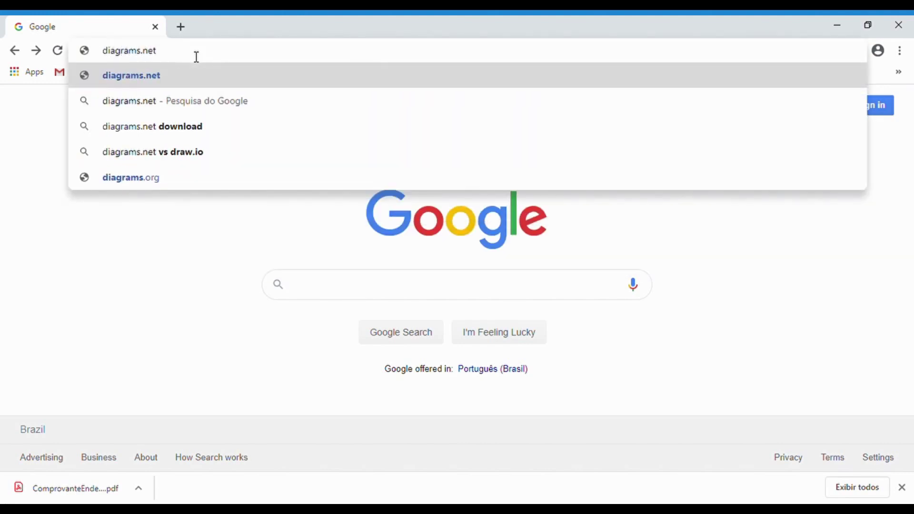
{"action": "key", "text": "Return"}
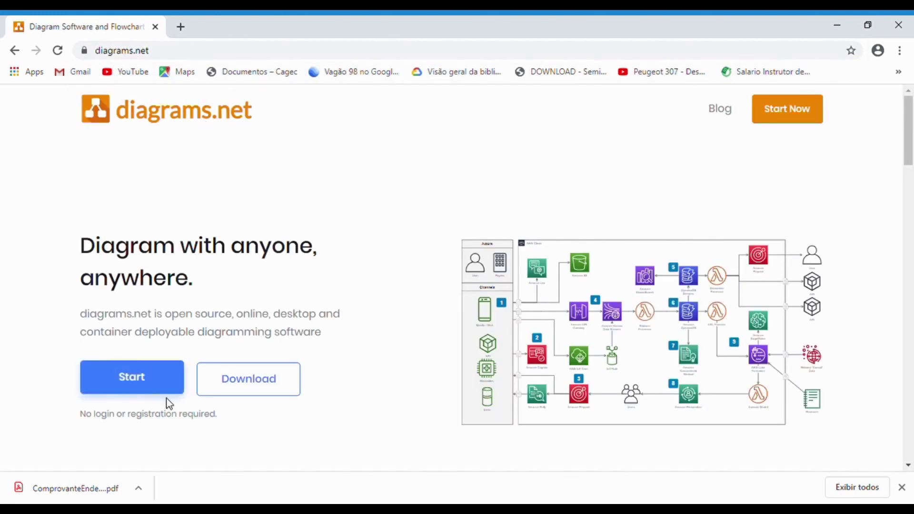
{"action": "left_click", "coordinate": [141, 380]}
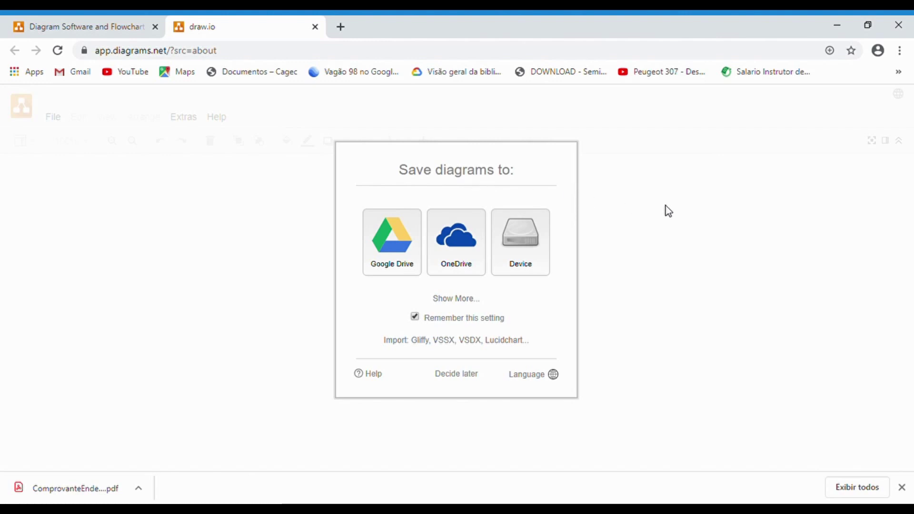
Choose Device as the storage for diagrams and start creating a new diagram.
{"action": "left_click", "coordinate": [528, 245]}
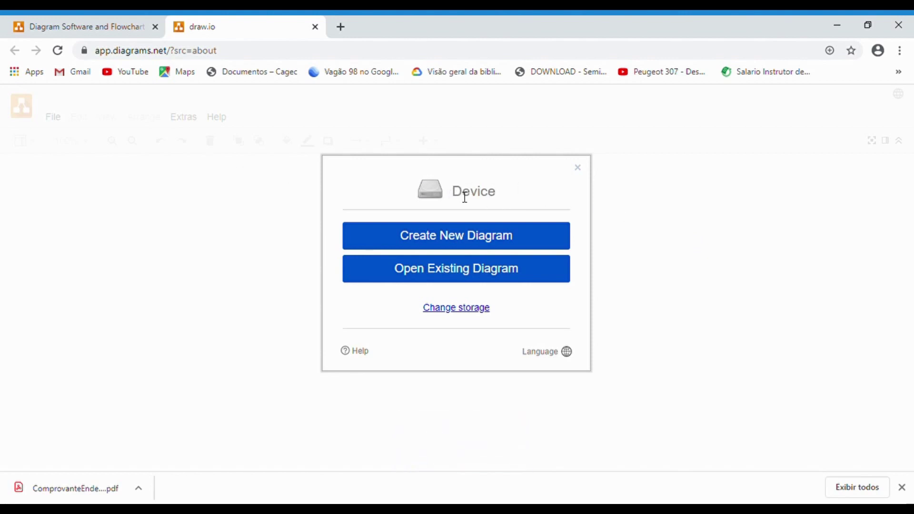
{"action": "left_click", "coordinate": [489, 234]}
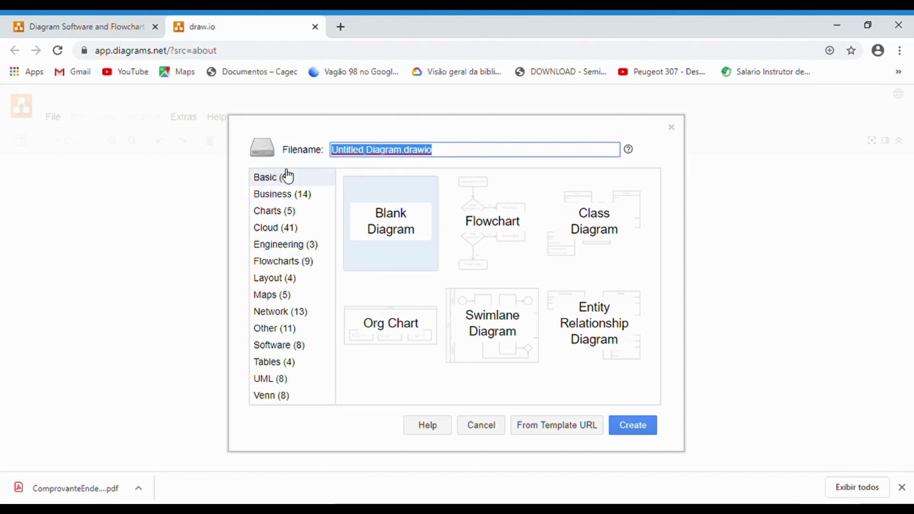
Browse the template categories from Business through Other to examine the diagram templates each one offers.
{"action": "left_click", "coordinate": [271, 198]}
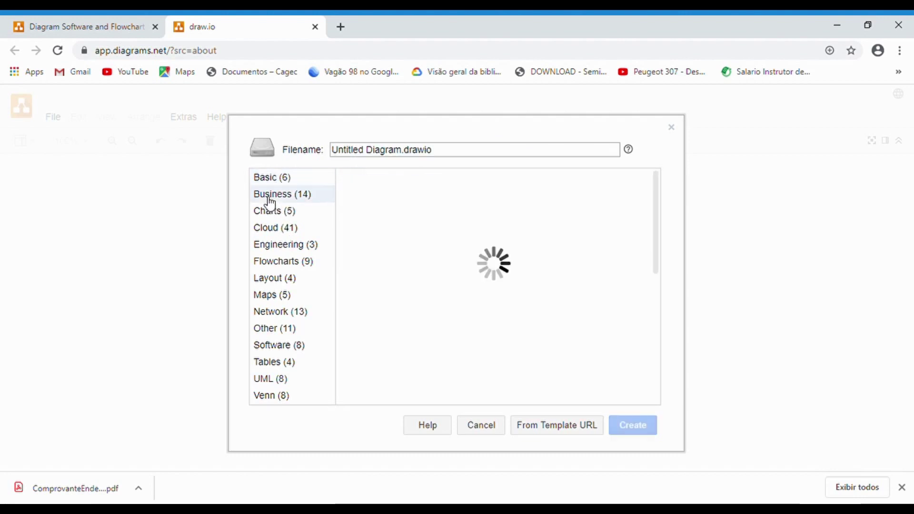
{"action": "left_click", "coordinate": [271, 212]}
{"action": "left_click", "coordinate": [273, 235]}
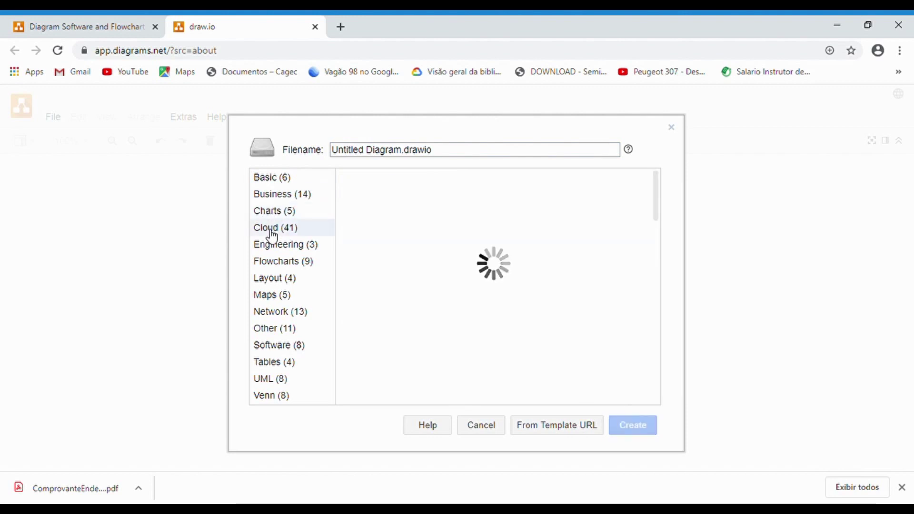
{"action": "left_click", "coordinate": [273, 245]}
{"action": "left_click", "coordinate": [278, 264]}
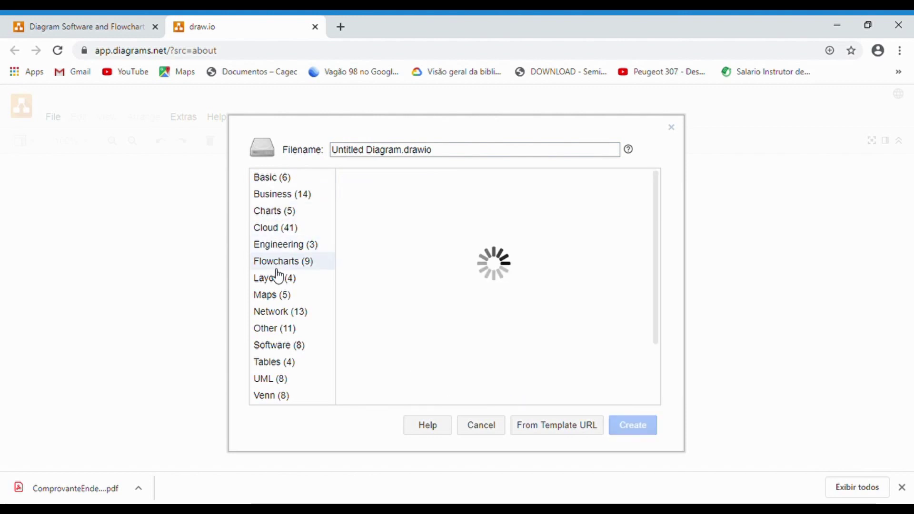
{"action": "left_click", "coordinate": [278, 279]}
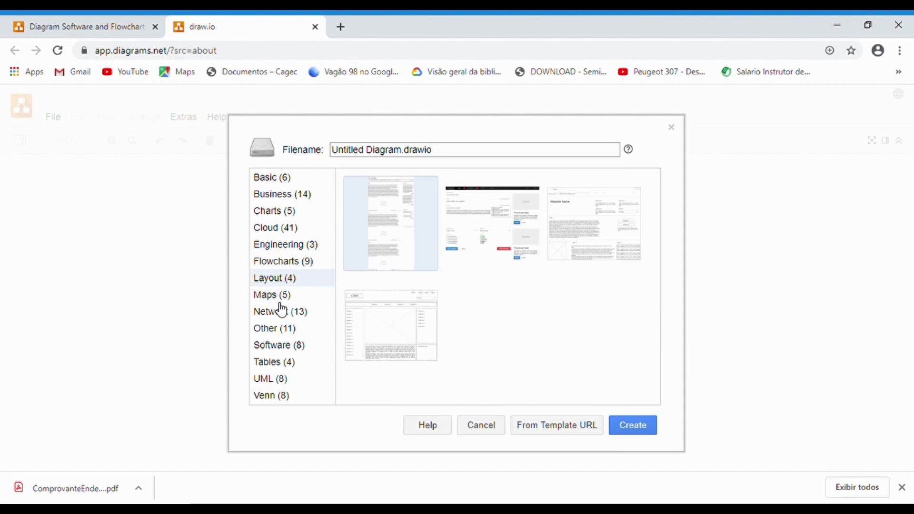
{"action": "left_click", "coordinate": [281, 303]}
{"action": "left_click", "coordinate": [285, 315]}
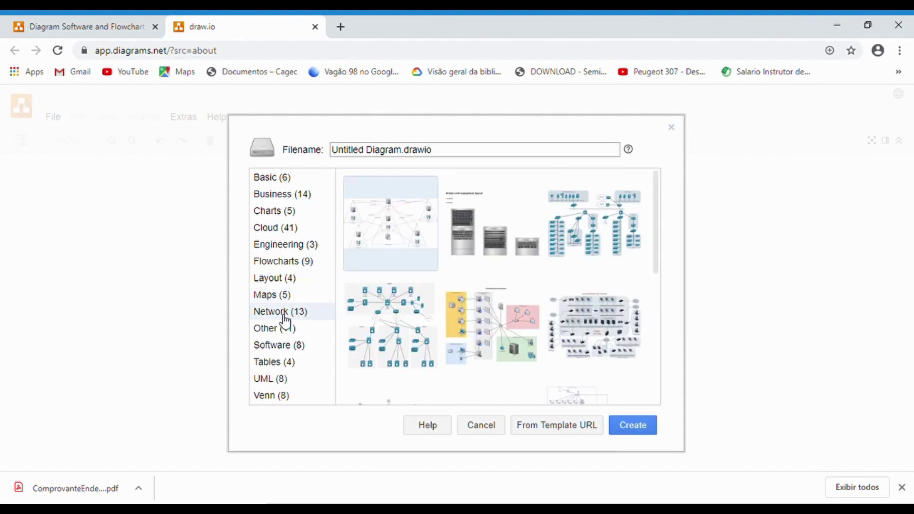
{"action": "left_click", "coordinate": [287, 333]}
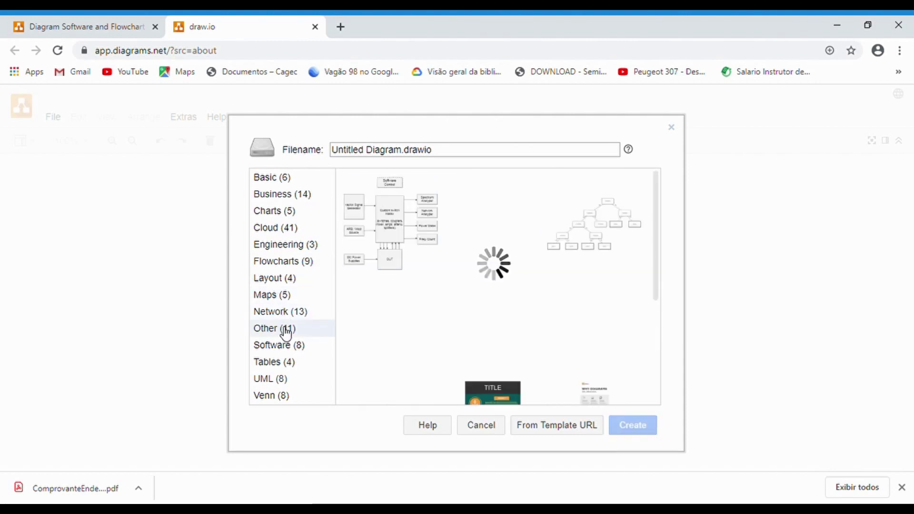
Create a Blank Diagram from the Basic templates with the default file name and dismiss the desktop app offer.
{"action": "left_click", "coordinate": [271, 182]}
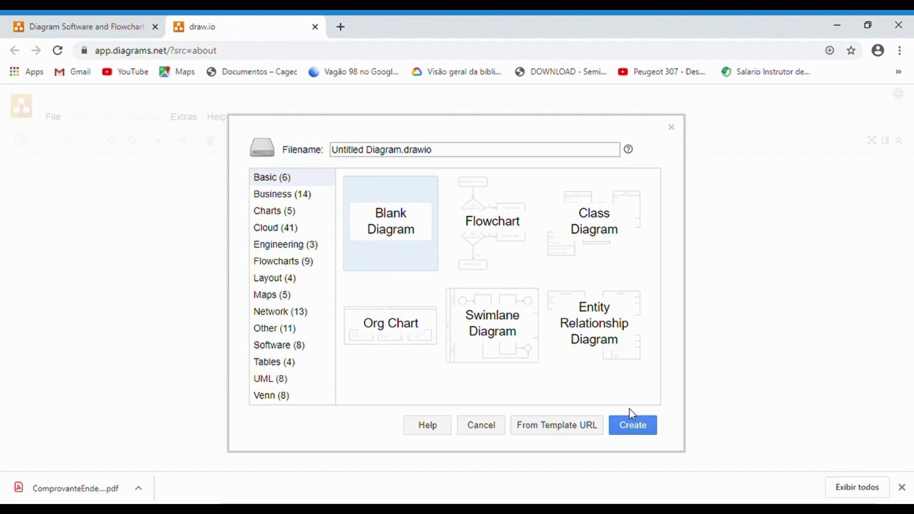
{"action": "left_click", "coordinate": [646, 427]}
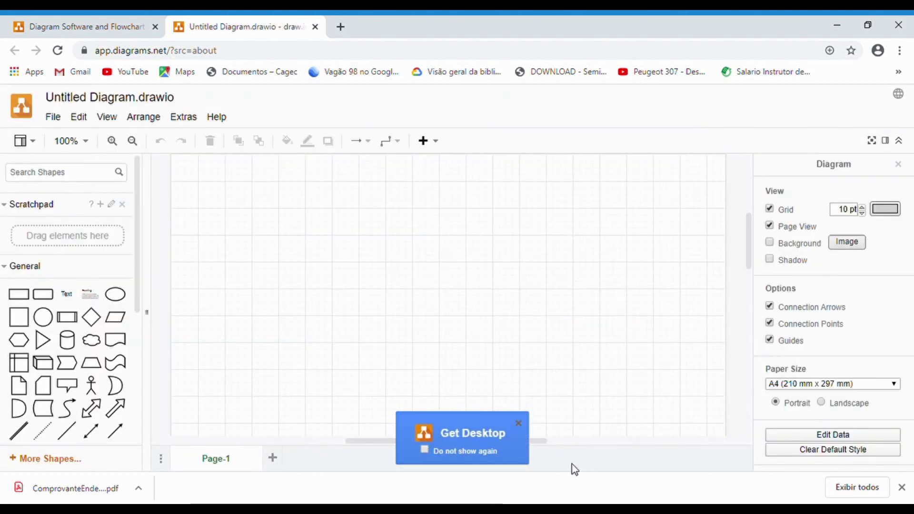
{"action": "left_click", "coordinate": [518, 422]}
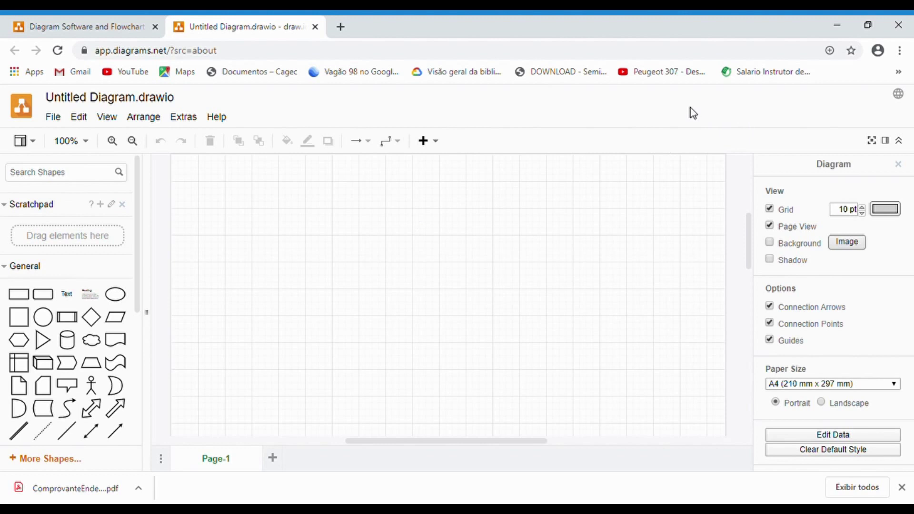
Change the editor's interface language to Português (Brasil) and acknowledge the notice.
{"action": "left_click", "coordinate": [903, 98]}
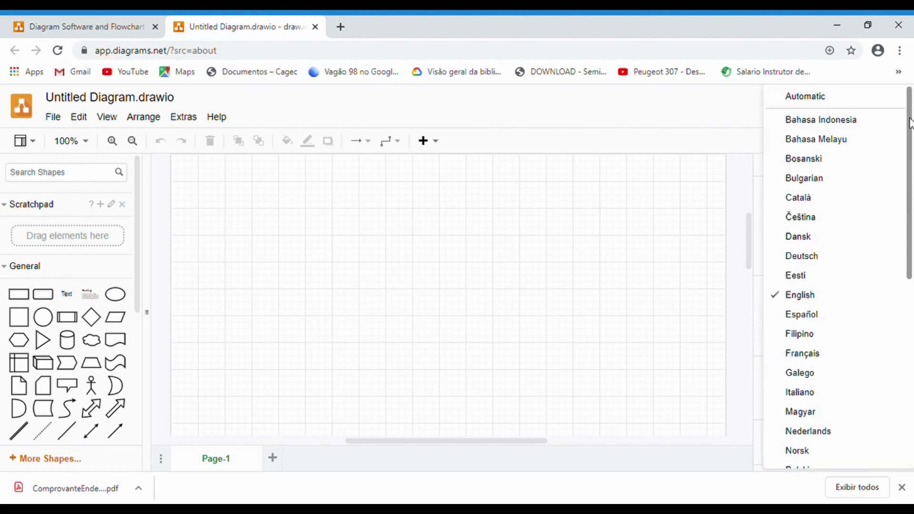
{"action": "left_click_drag", "start_coordinate": [910, 124], "coordinate": [911, 267]}
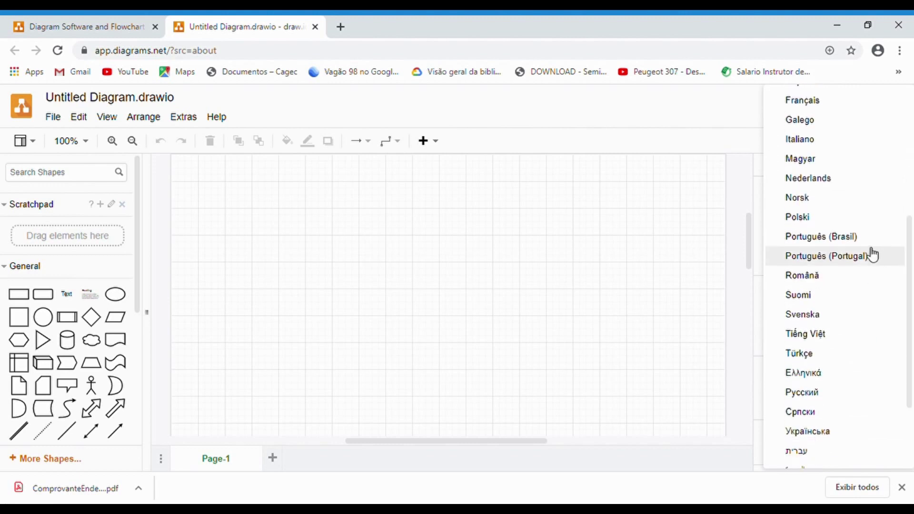
{"action": "left_click", "coordinate": [821, 238]}
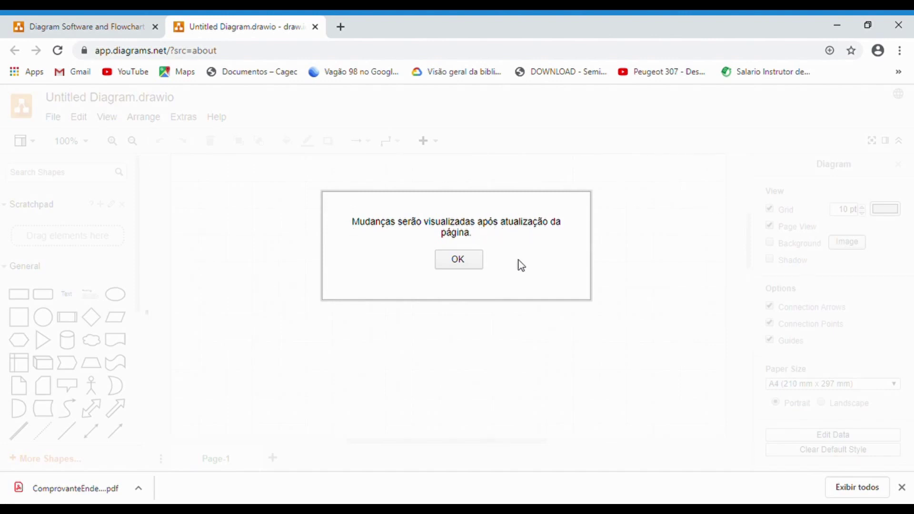
{"action": "left_click", "coordinate": [467, 261]}
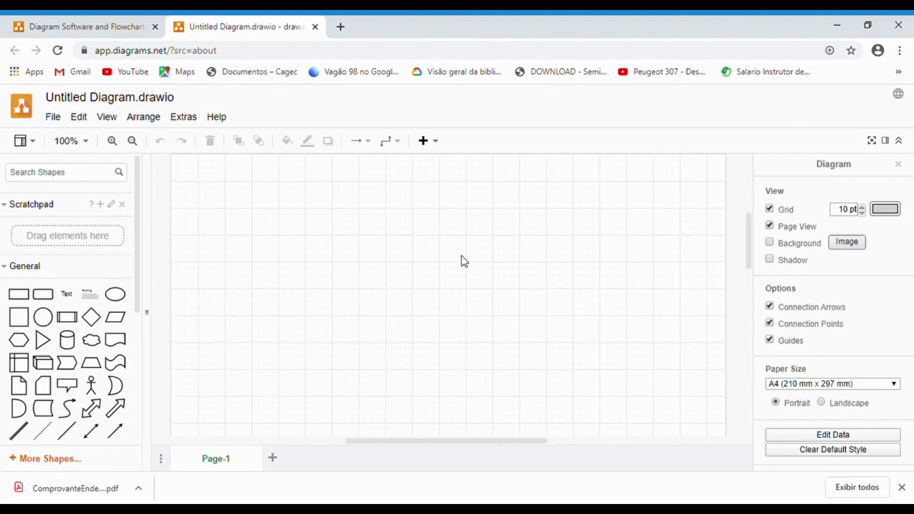
Close the editor, relaunch it from the diagrams.net page and start a new diagram on the device.
{"action": "left_click", "coordinate": [315, 27]}
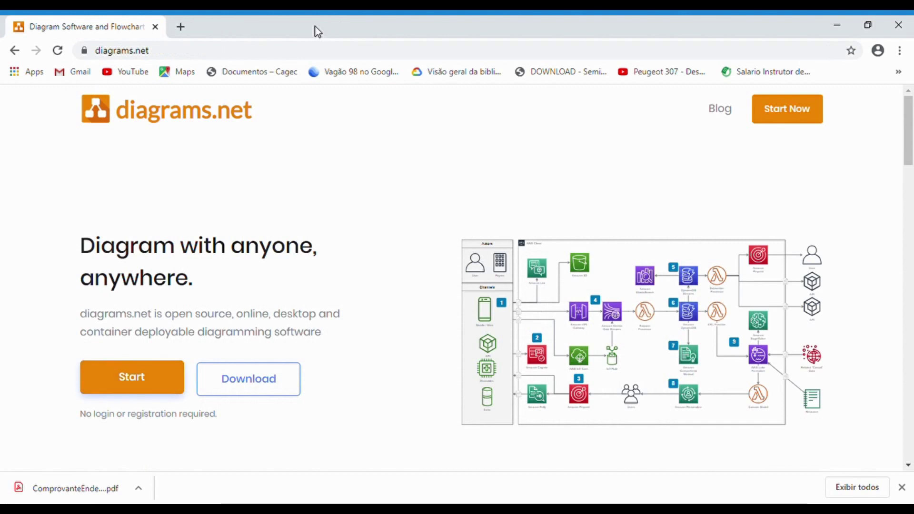
{"action": "left_click", "coordinate": [138, 380]}
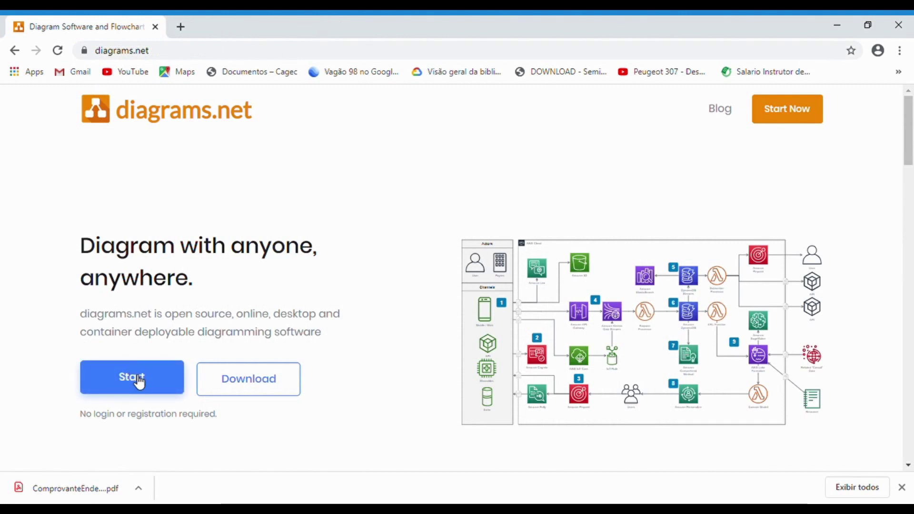
{"action": "left_click", "coordinate": [140, 382]}
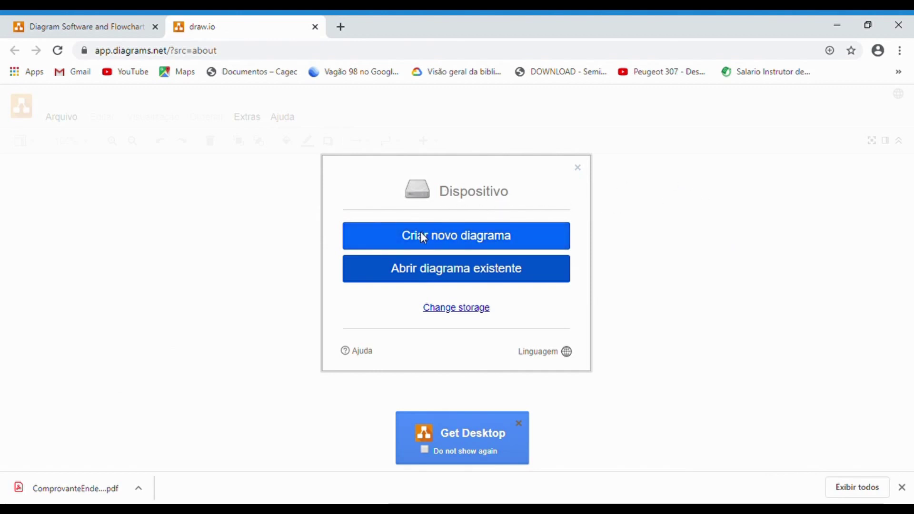
{"action": "left_click", "coordinate": [519, 424]}
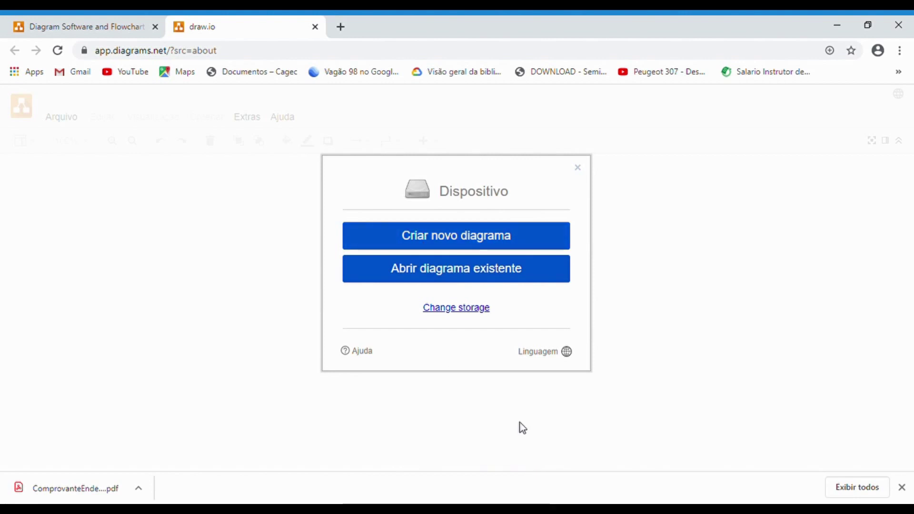
{"action": "left_click", "coordinate": [442, 244]}
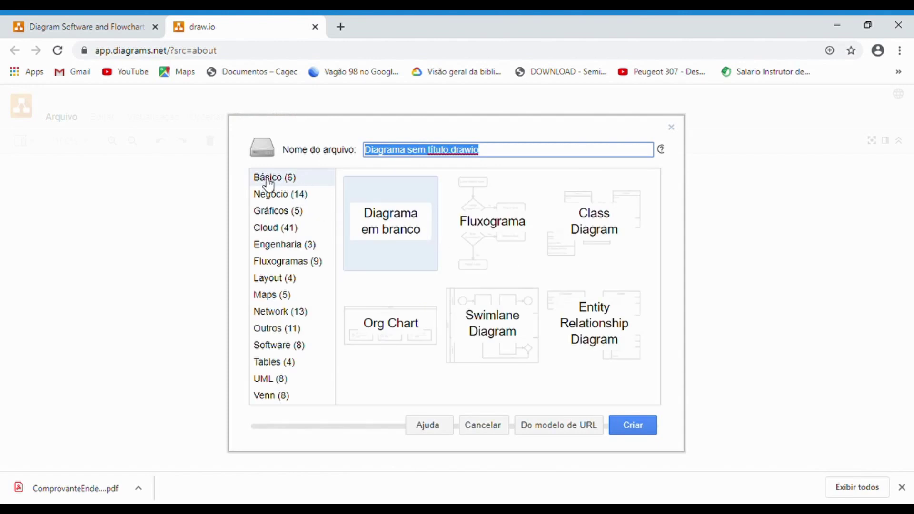
Create a blank diagram with the file name Diagrama1.drawio and dismiss the desktop app offer.
{"action": "left_click", "coordinate": [410, 231]}
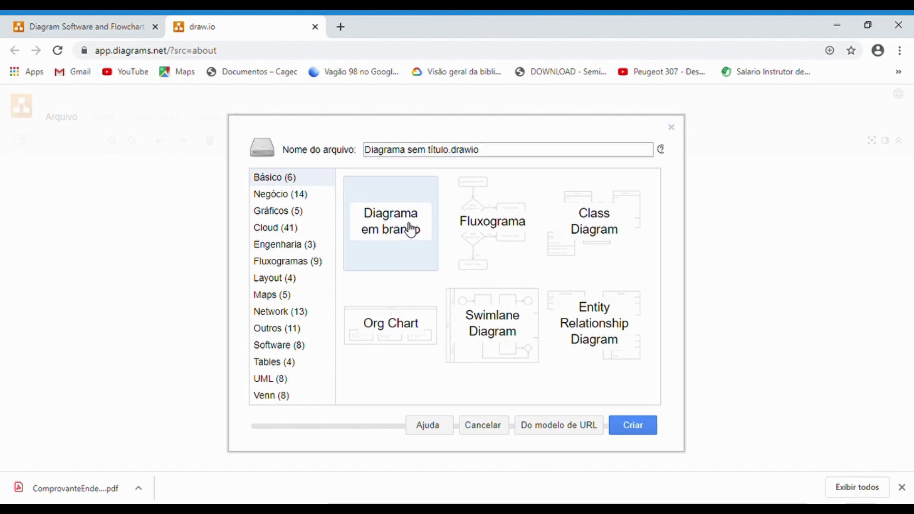
{"action": "left_click", "coordinate": [454, 152]}
{"action": "key", "text": "BackSpace"}
{"action": "key", "text": "BackSpace"}
{"action": "key", "text": "BackSpace"}
{"action": "key", "text": "BackSpace"}
{"action": "key", "text": "BackSpace"}
{"action": "key", "text": "BackSpace"}
{"action": "key", "text": "BackSpace"}
{"action": "key", "text": "BackSpace"}
{"action": "key", "text": "BackSpace"}
{"action": "key", "text": "BackSpace"}
{"action": "key", "text": "BackSpace"}
{"action": "key", "text": "BackSpace"}
{"action": "key", "text": "BackSpace"}
{"action": "key", "text": "BackSpace"}
{"action": "key", "text": "BackSpace"}
{"action": "key", "text": "BackSpace"}
{"action": "key", "text": "BackSpace"}
{"action": "key", "text": "BackSpace"}
{"action": "key", "text": "BackSpace"}
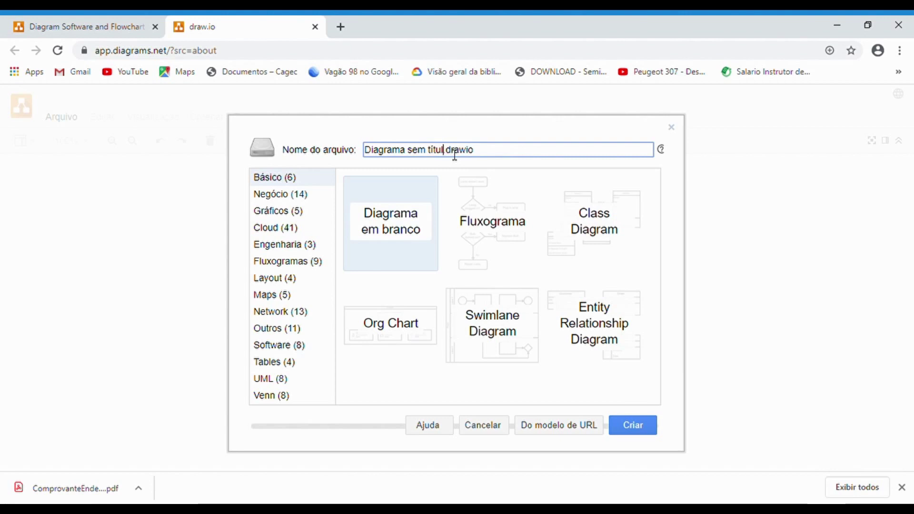
{"action": "type", "text": "Diagrama1"}
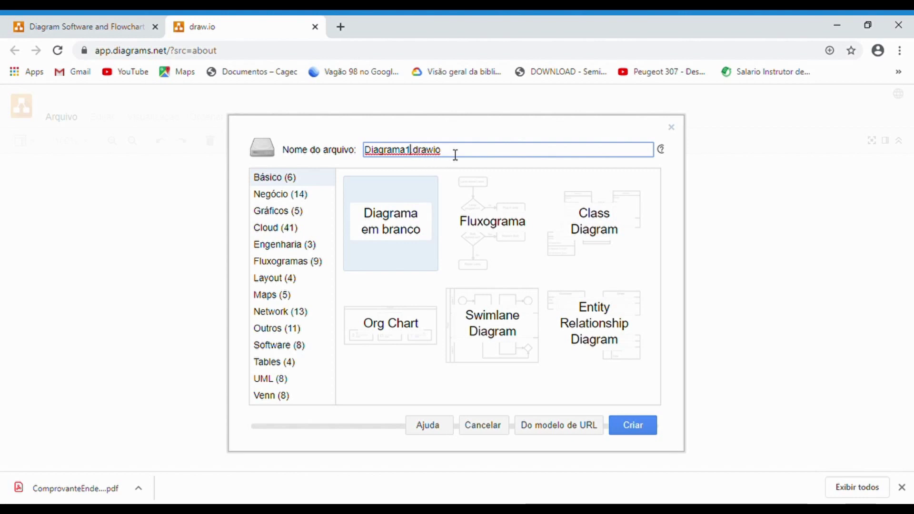
{"action": "left_click", "coordinate": [652, 428]}
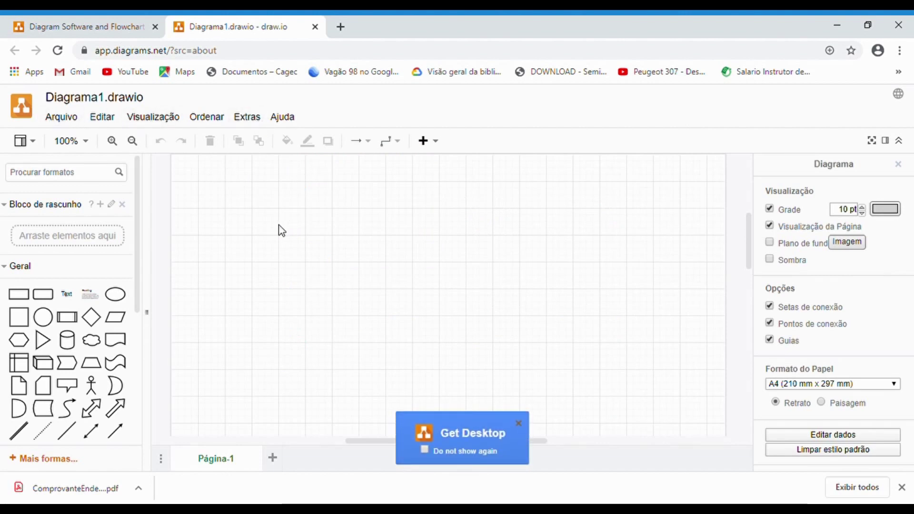
{"action": "left_click", "coordinate": [518, 422]}
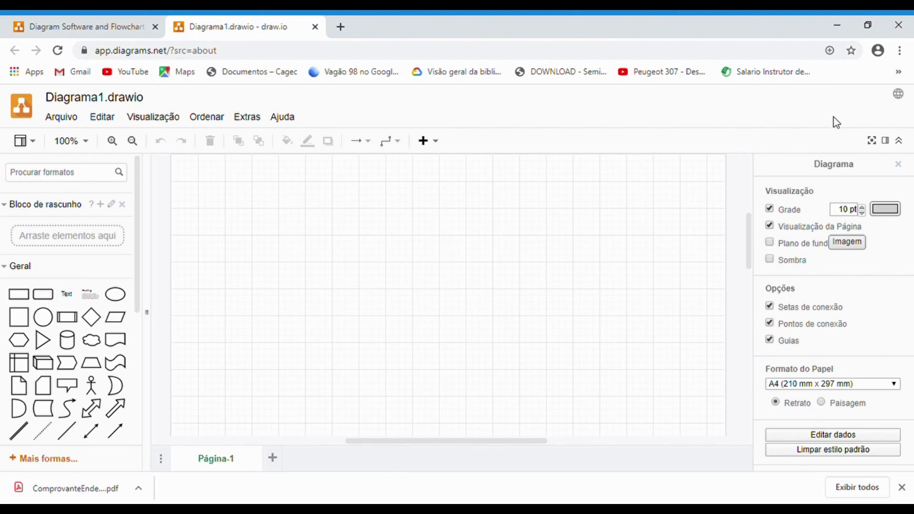
{"action": "mouse_move", "coordinate": [40, 86]}
{"action": "left_mouse_down"}
{"action": "mouse_move", "coordinate": [48, 119]}
{"action": "mouse_move", "coordinate": [118, 171]}
{"action": "mouse_move", "coordinate": [204, 143]}
{"action": "mouse_move", "coordinate": [289, 179]}
{"action": "left_mouse_up"}
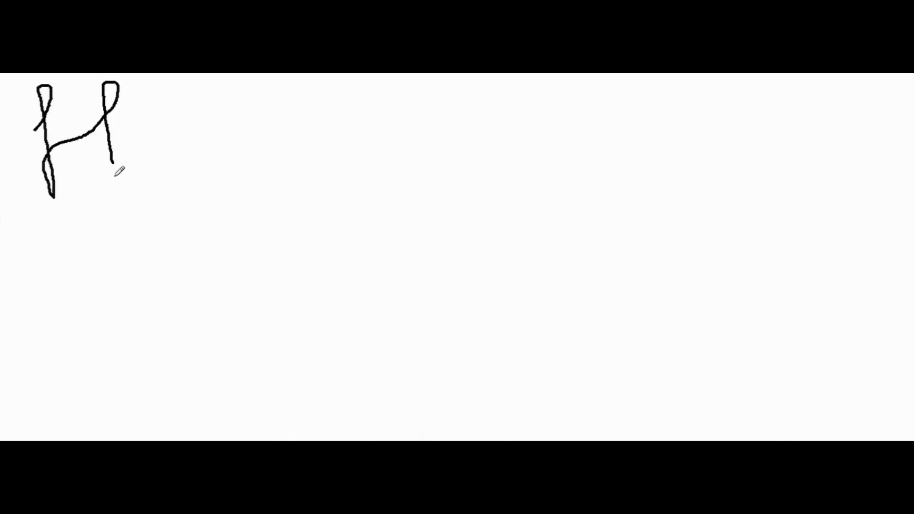
{"action": "mouse_move", "coordinate": [165, 261]}
{"action": "left_mouse_down"}
{"action": "mouse_move", "coordinate": [163, 298]}
{"action": "mouse_move", "coordinate": [261, 286]}
{"action": "left_mouse_up"}
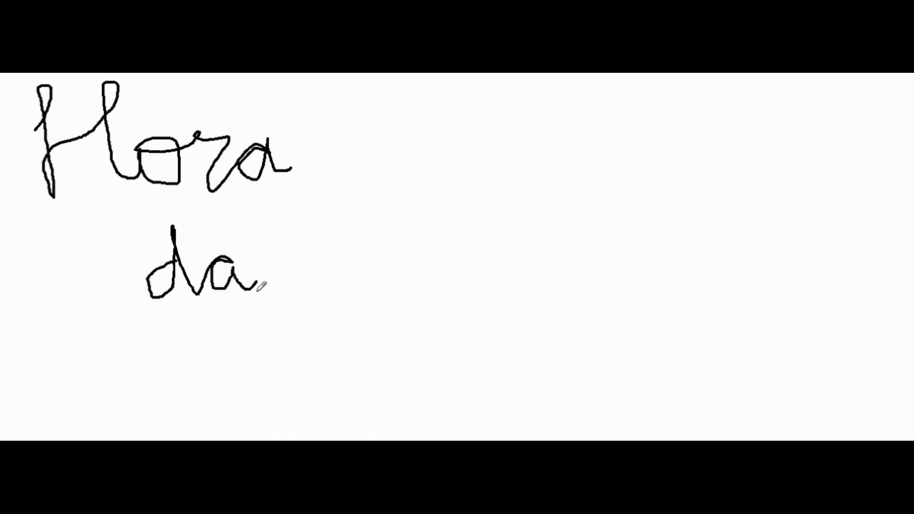
{"action": "mouse_move", "coordinate": [57, 333]}
{"action": "left_mouse_down"}
{"action": "mouse_move", "coordinate": [55, 383]}
{"action": "mouse_move", "coordinate": [157, 394]}
{"action": "mouse_move", "coordinate": [211, 345]}
{"action": "mouse_move", "coordinate": [250, 383]}
{"action": "mouse_move", "coordinate": [321, 364]}
{"action": "mouse_move", "coordinate": [330, 343]}
{"action": "left_mouse_up"}
{"action": "left_click", "coordinate": [194, 336]}
{"action": "left_click_drag", "start_coordinate": [233, 360], "coordinate": [244, 353]}
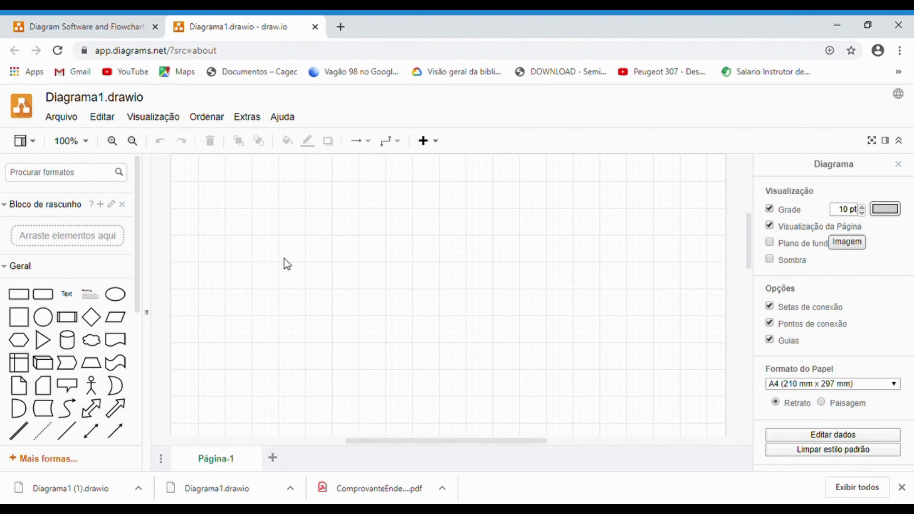
Insert a circle from the Geral shapes and place it near the upper-left corner of the page.
{"action": "mouse_move", "coordinate": [61, 319]}
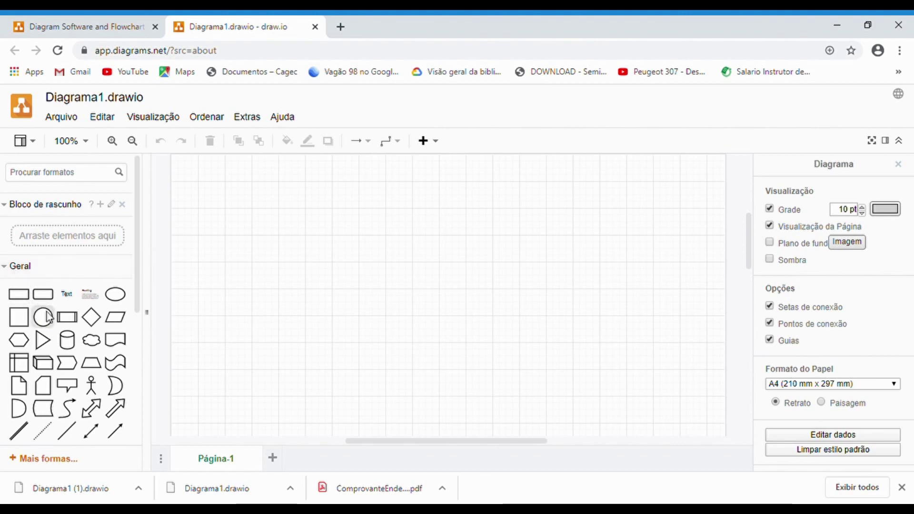
{"action": "mouse_move", "coordinate": [44, 300]}
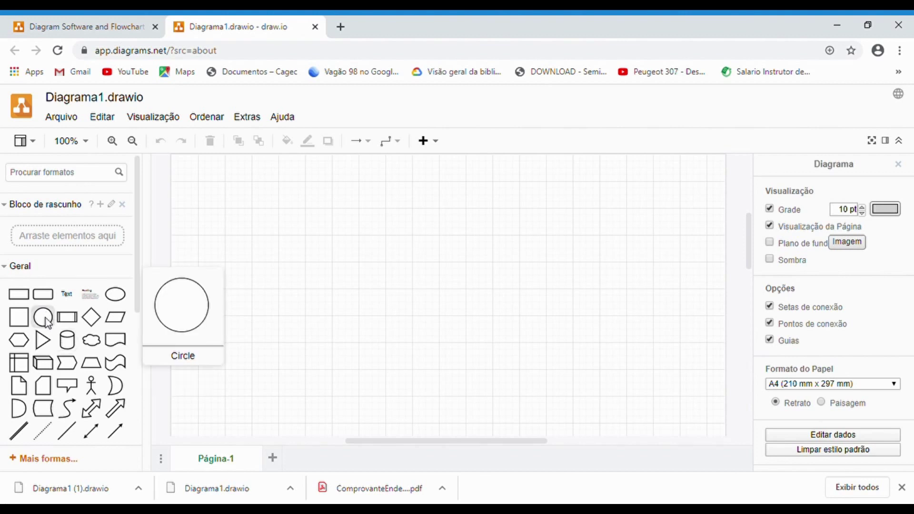
{"action": "left_click", "coordinate": [44, 317]}
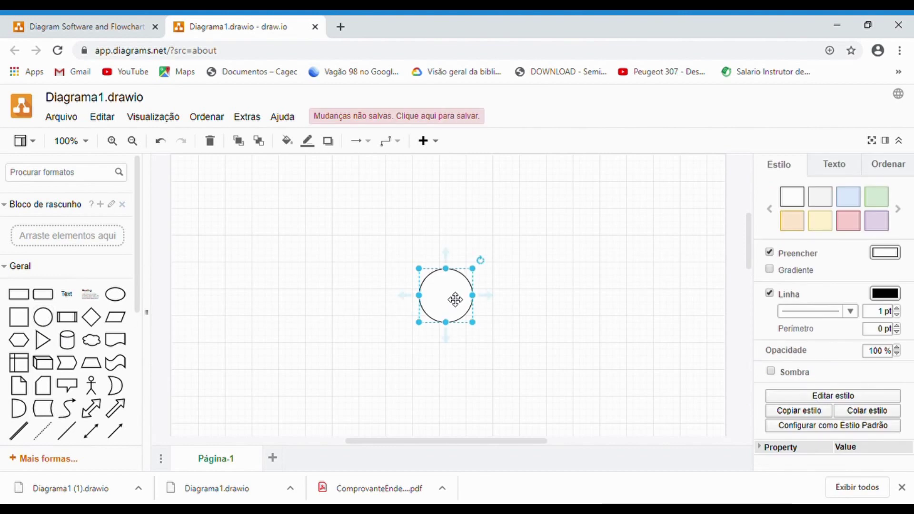
{"action": "left_click_drag", "start_coordinate": [457, 301], "coordinate": [229, 193]}
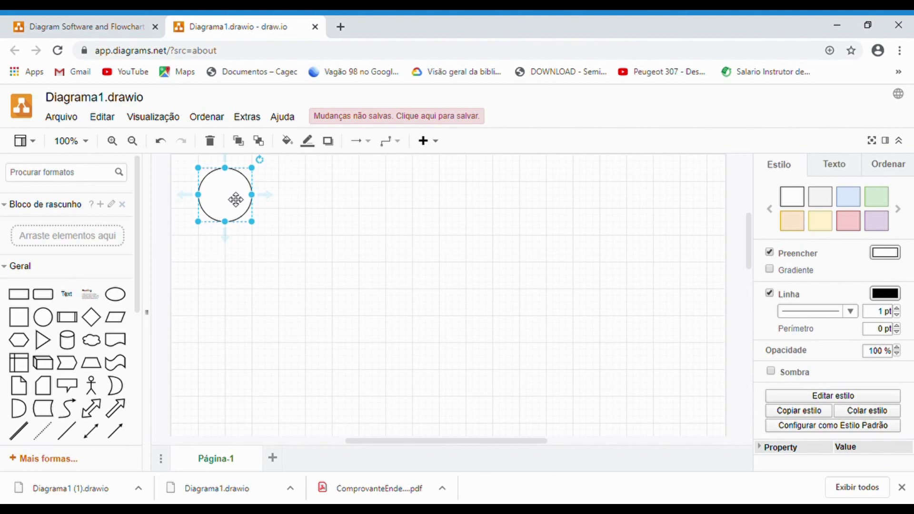
Label the circle "Início" and shrink it to a smaller circle just around the text.
{"action": "double_click", "coordinate": [236, 200]}
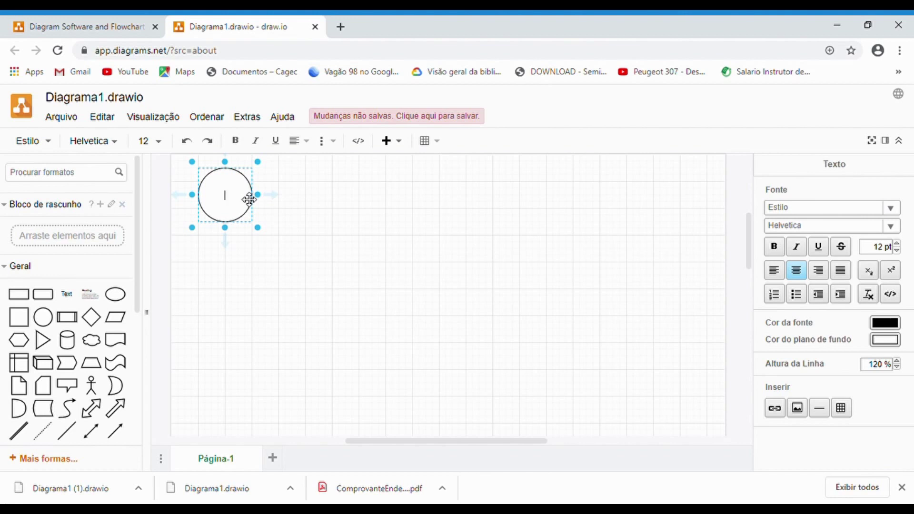
{"action": "type", "text": "Início"}
{"action": "left_click", "coordinate": [335, 203]}
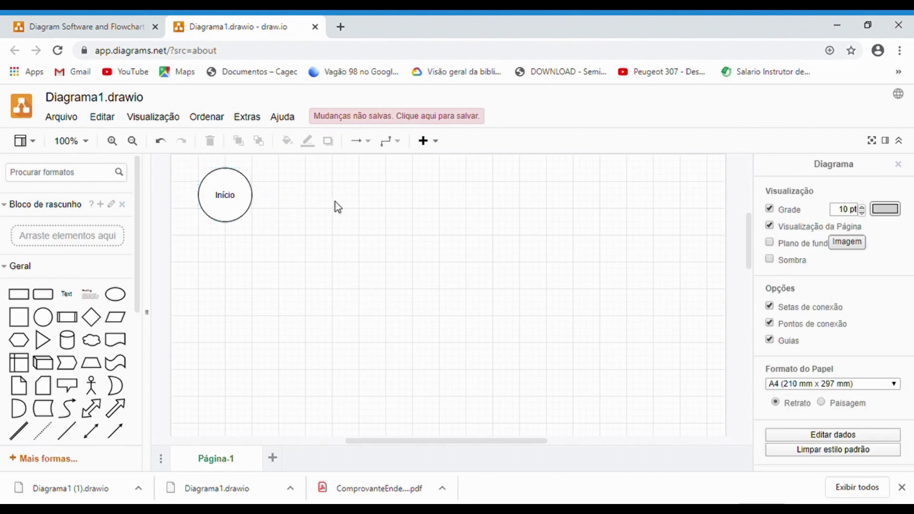
{"action": "left_click", "coordinate": [239, 220]}
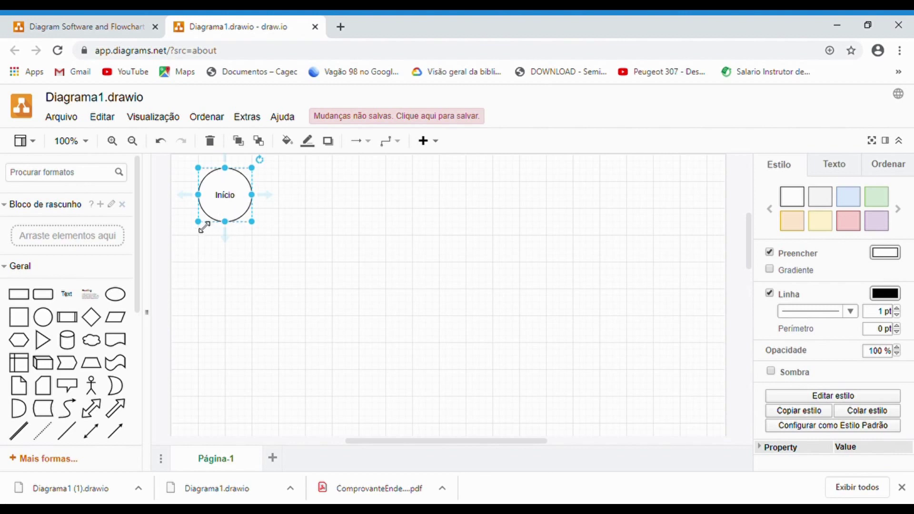
{"action": "left_click_drag", "start_coordinate": [203, 228], "coordinate": [235, 195]}
{"action": "left_click", "coordinate": [369, 199]}
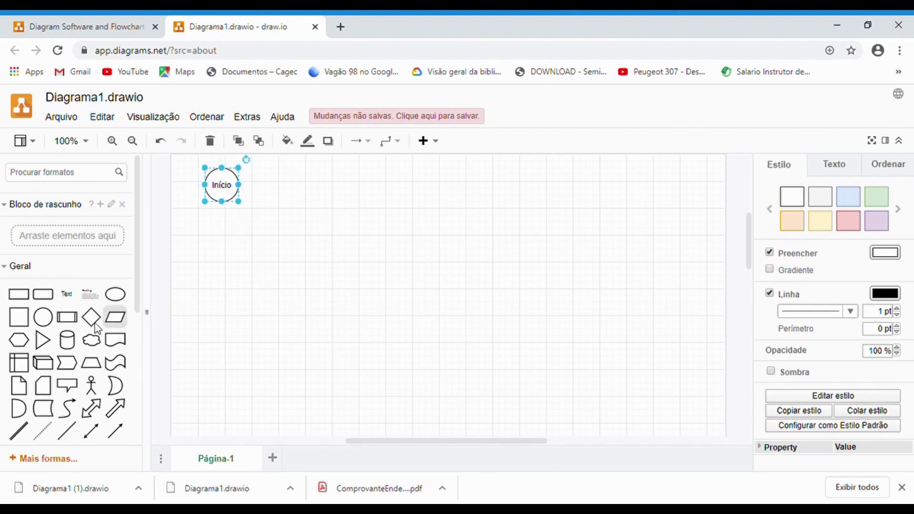
Insert a rounded rectangle, place it centred below the Início circle and label it "Fazer pedido".
{"action": "mouse_move", "coordinate": [43, 298]}
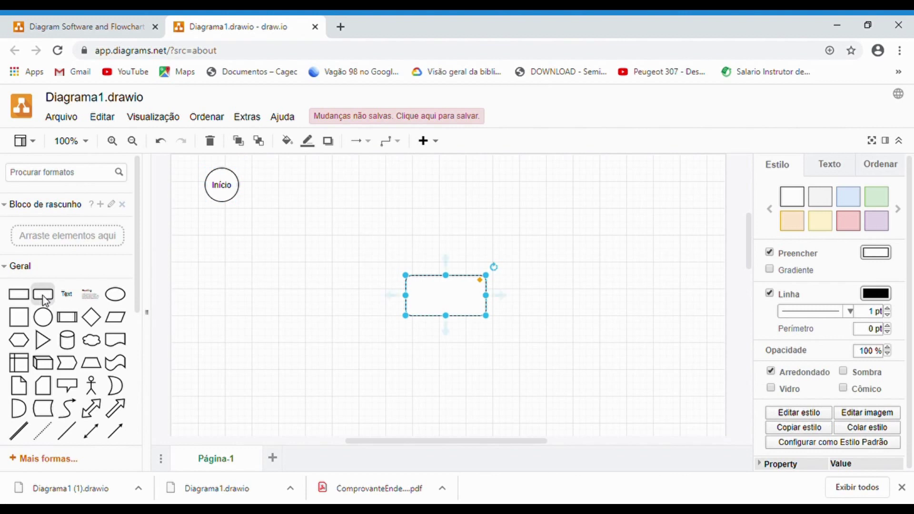
{"action": "left_click_drag", "start_coordinate": [447, 305], "coordinate": [219, 277]}
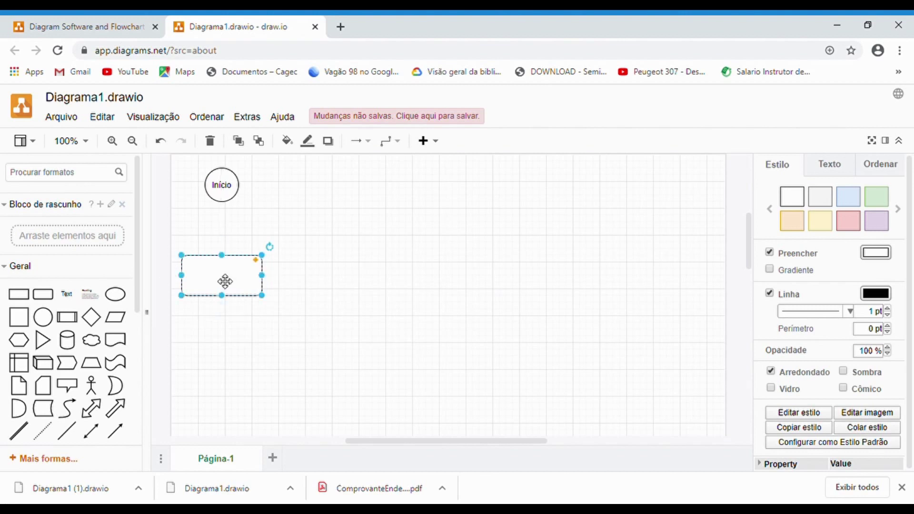
{"action": "double_click", "coordinate": [225, 281]}
{"action": "type", "text": "F"}
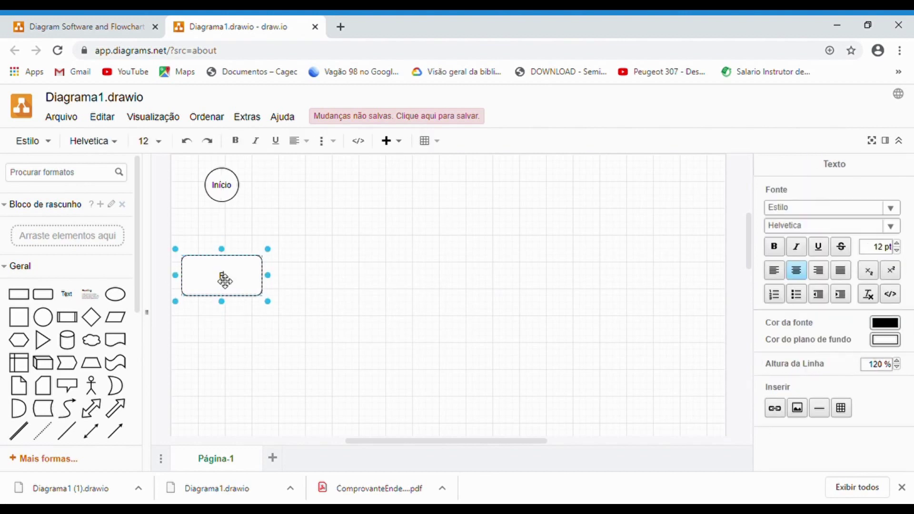
{"action": "type", "text": "azer pedido"}
{"action": "left_click", "coordinate": [257, 276]}
{"action": "left_click", "coordinate": [349, 262]}
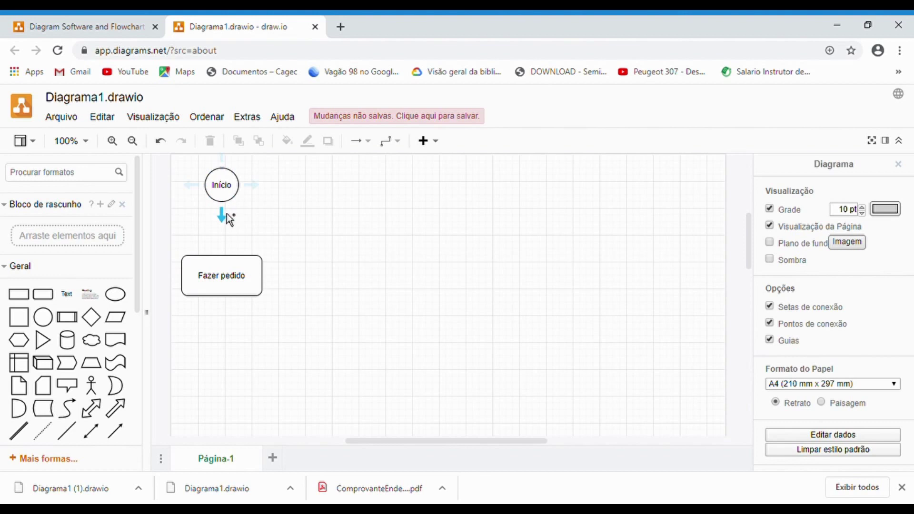
Connect Início to Fazer pedido with an arrow and move the Fazer pedido box up closer to the circle.
{"action": "left_click_drag", "start_coordinate": [230, 220], "coordinate": [231, 261]}
{"action": "left_click", "coordinate": [322, 264]}
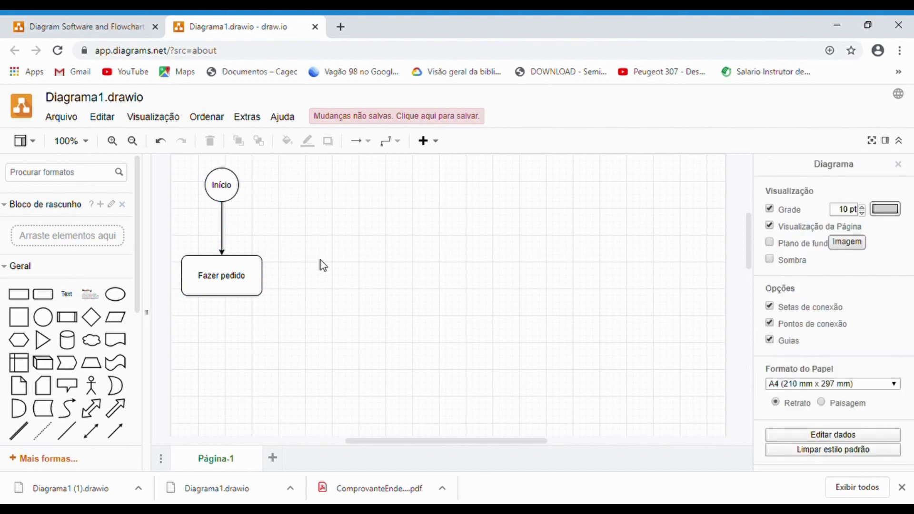
{"action": "left_click", "coordinate": [246, 280]}
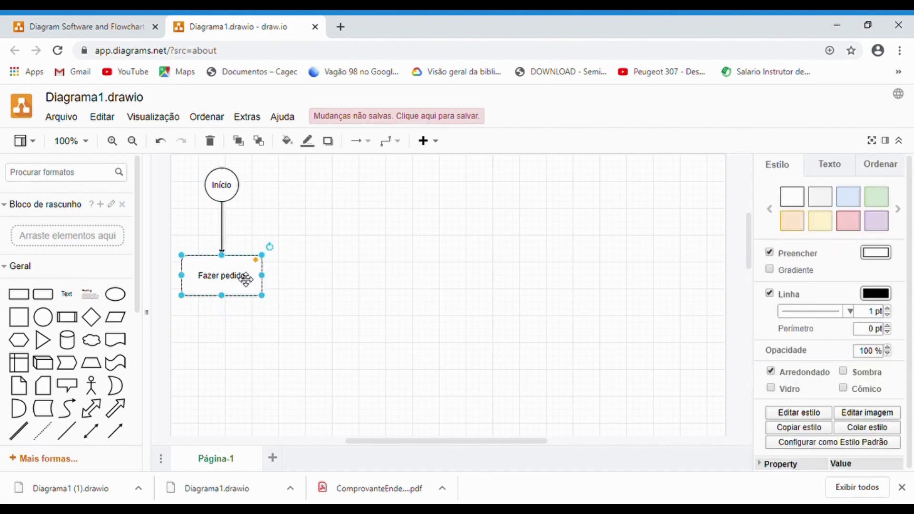
{"action": "left_click_drag", "start_coordinate": [246, 279], "coordinate": [246, 255]}
{"action": "left_click", "coordinate": [363, 237]}
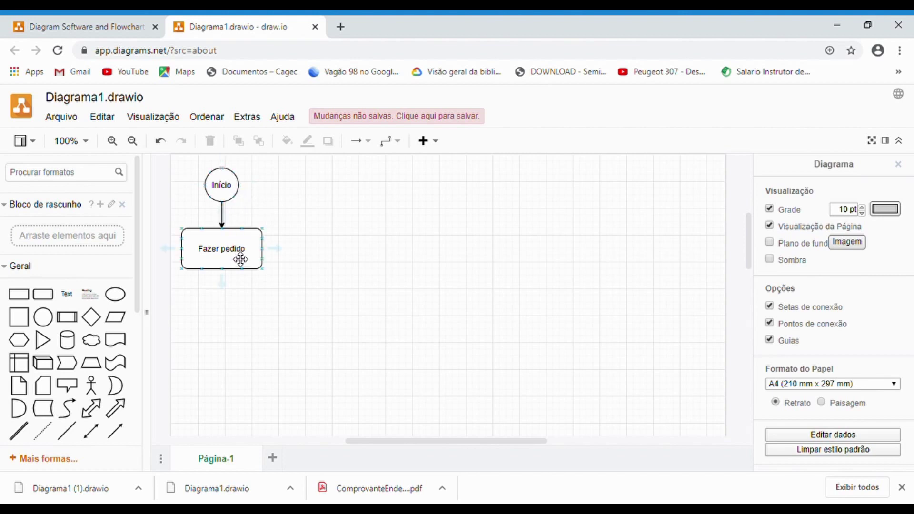
Insert a rounded rectangle labelled "Pagar" and align it directly below the Fazer pedido box.
{"action": "mouse_move", "coordinate": [45, 300]}
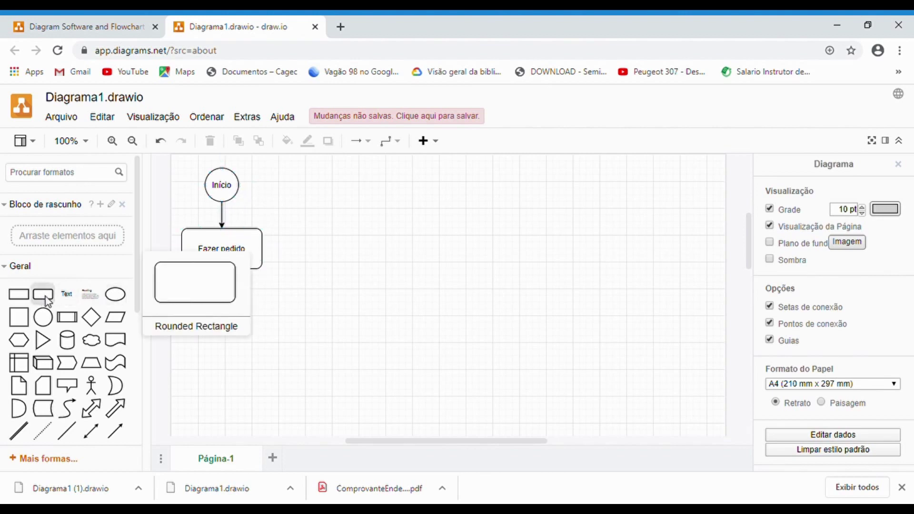
{"action": "left_click", "coordinate": [47, 301]}
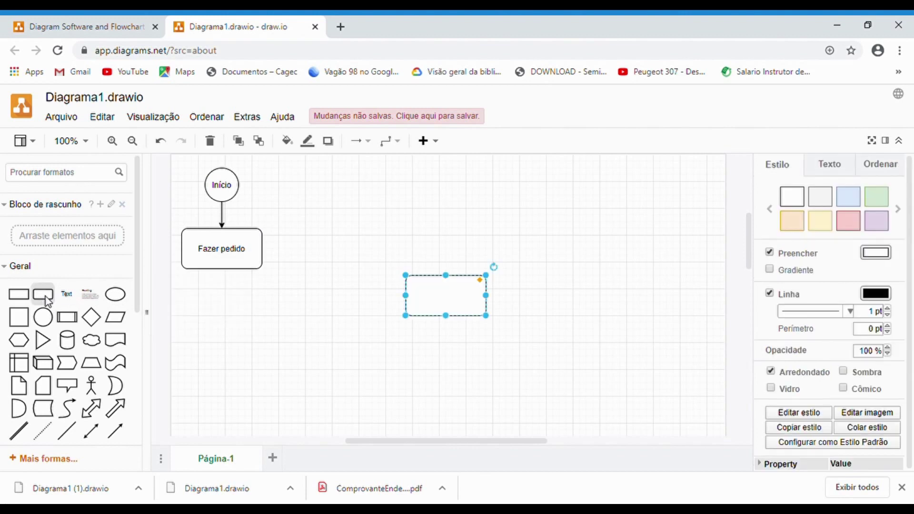
{"action": "double_click", "coordinate": [444, 304]}
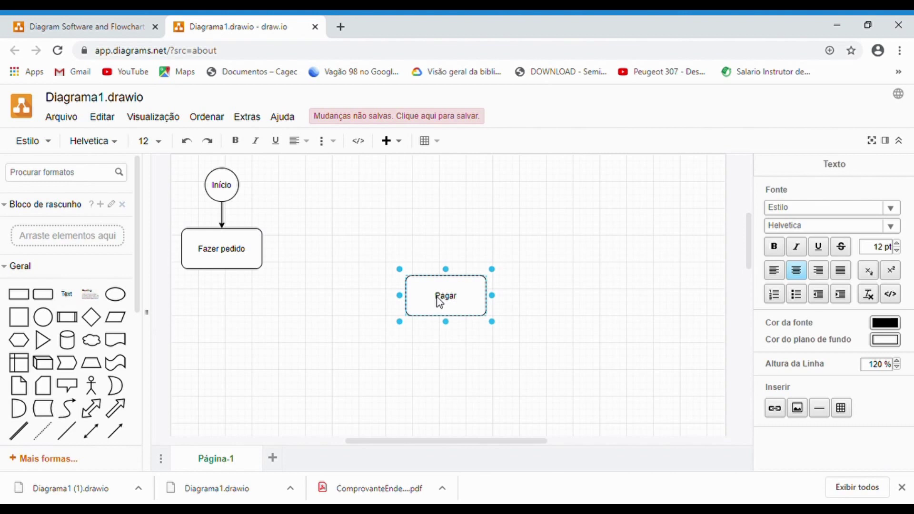
{"action": "left_click", "coordinate": [592, 290]}
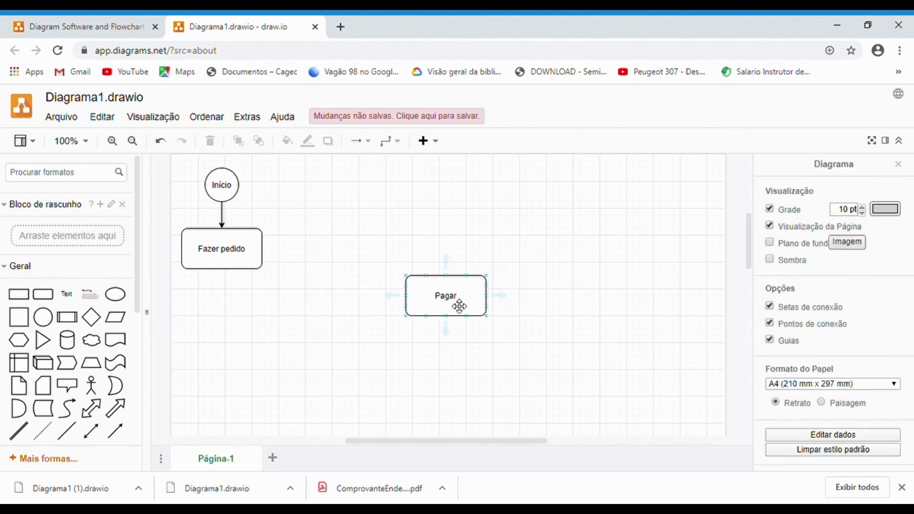
{"action": "left_click_drag", "start_coordinate": [459, 306], "coordinate": [235, 333]}
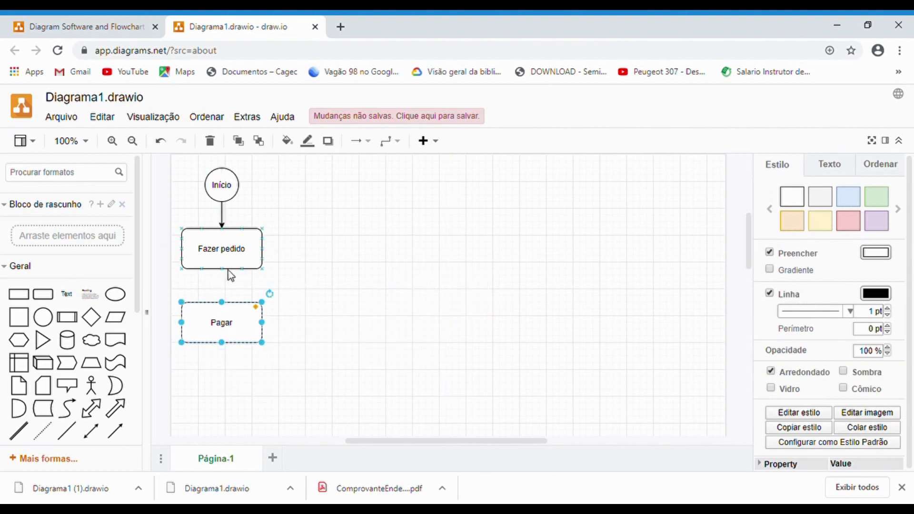
{"action": "mouse_move", "coordinate": [222, 327]}
{"action": "left_mouse_down"}
{"action": "mouse_move", "coordinate": [231, 329]}
{"action": "mouse_move", "coordinate": [218, 326]}
{"action": "left_mouse_up"}
Connect the Fazer pedido box down to the Pagar box with an arrow.
{"action": "left_click", "coordinate": [240, 270]}
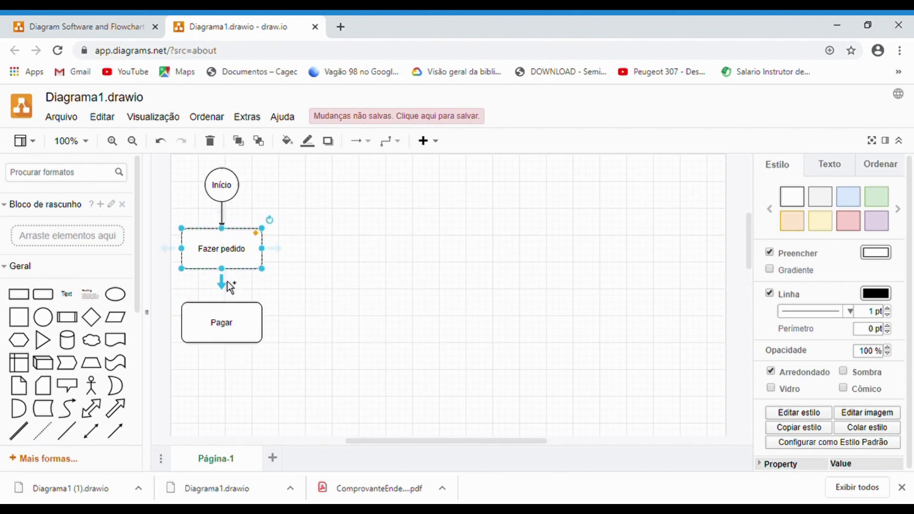
{"action": "left_click_drag", "start_coordinate": [230, 286], "coordinate": [232, 310]}
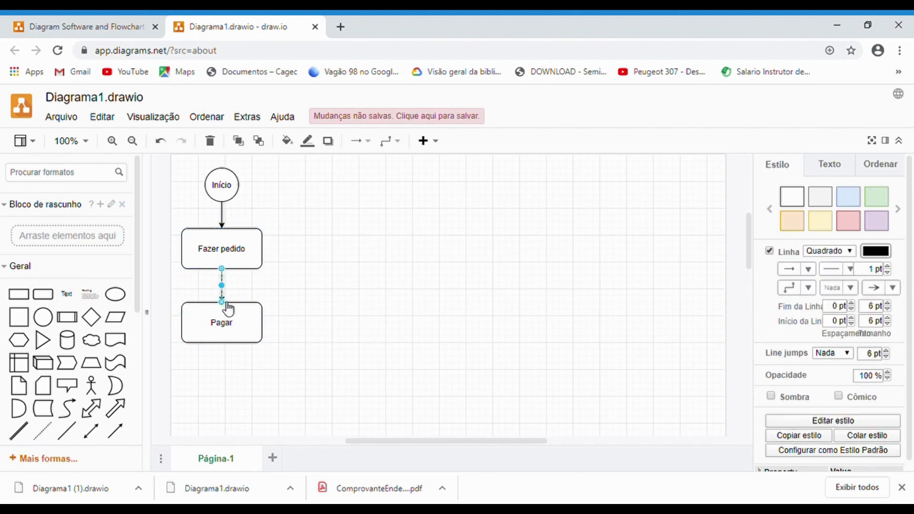
{"action": "left_click", "coordinate": [369, 298]}
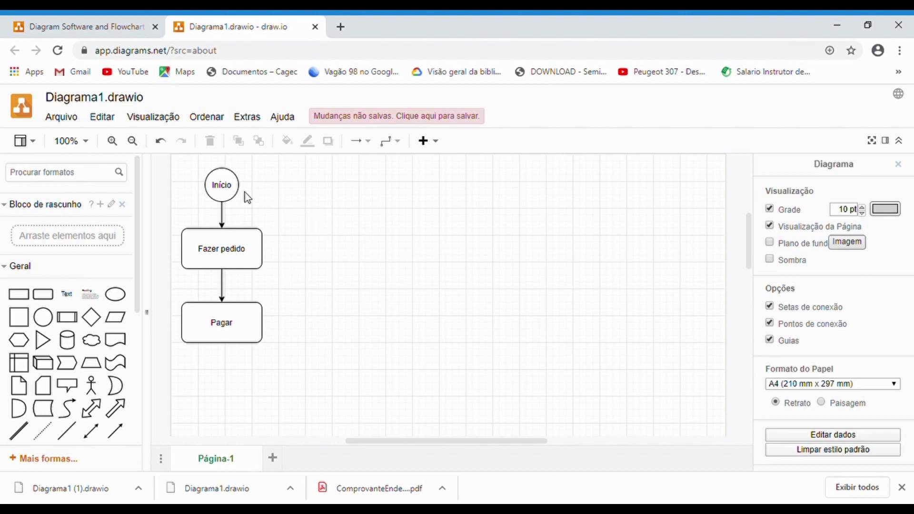
Add a rounded rectangle below the Pagar box and label it "Aguardar".
{"action": "mouse_move", "coordinate": [233, 335]}
{"action": "left_click_drag", "start_coordinate": [42, 294], "coordinate": [189, 386]}
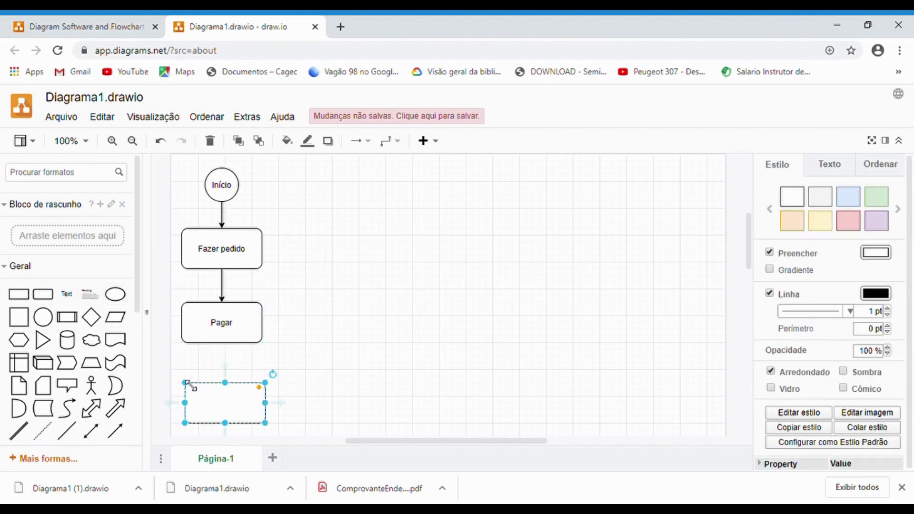
{"action": "double_click", "coordinate": [225, 405]}
{"action": "type", "text": "Agua"}
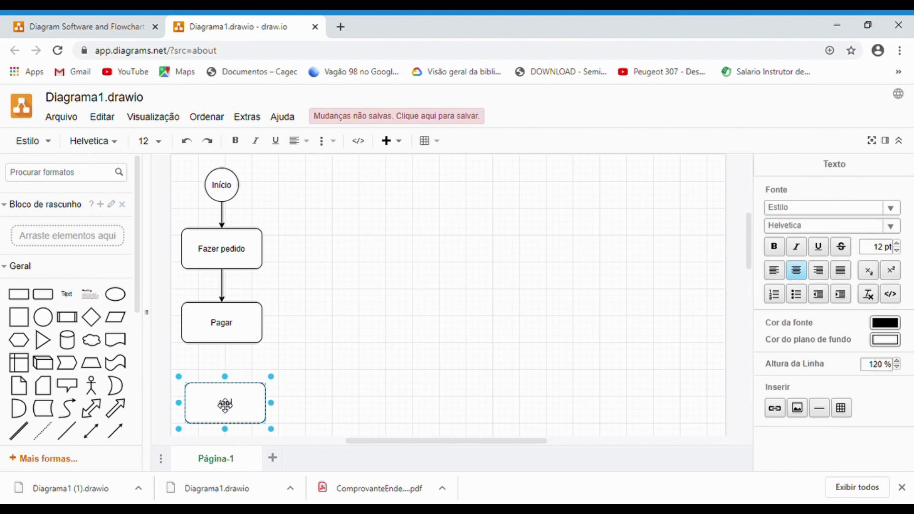
{"action": "type", "text": "rdar"}
{"action": "left_click", "coordinate": [398, 381]}
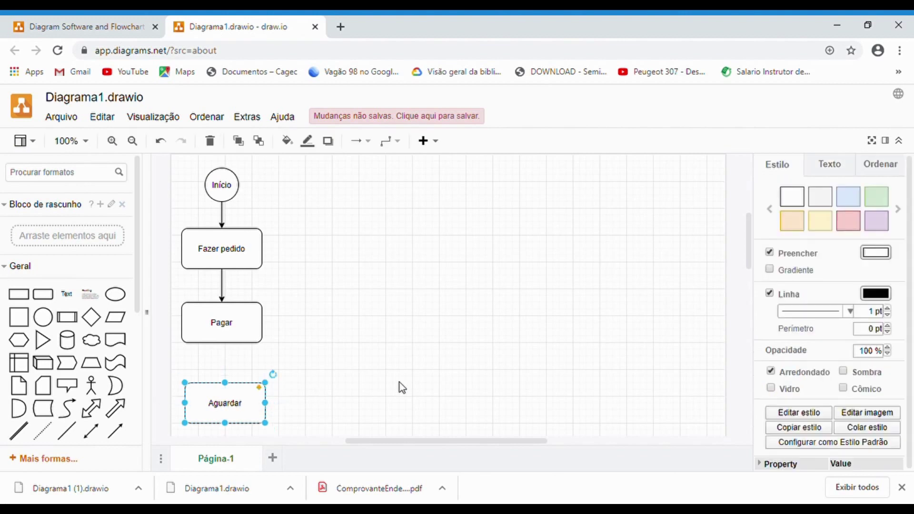
Connect Pagar down to Aguardar with an arrow and align the Aguardar box with the column above.
{"action": "left_click", "coordinate": [241, 347]}
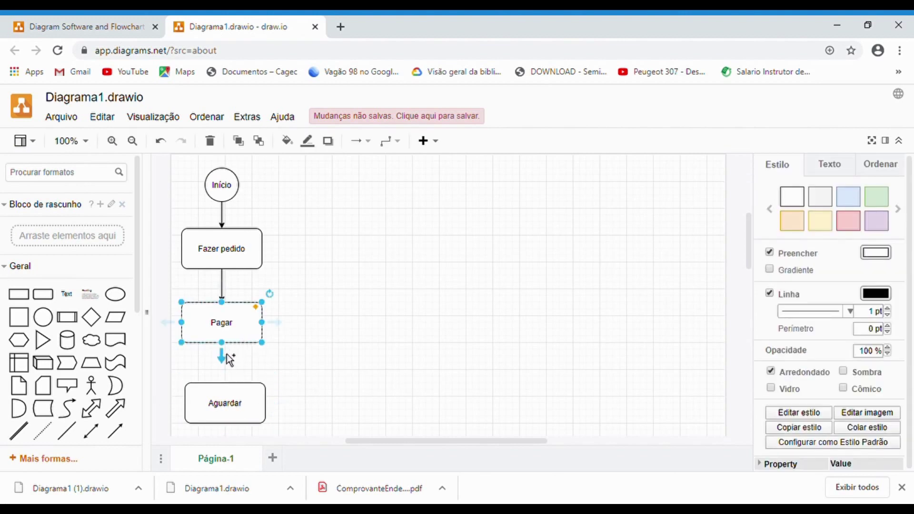
{"action": "mouse_move", "coordinate": [230, 360]}
{"action": "left_mouse_down"}
{"action": "mouse_move", "coordinate": [229, 387]}
{"action": "mouse_move", "coordinate": [249, 405]}
{"action": "left_mouse_up"}
{"action": "left_click", "coordinate": [251, 408]}
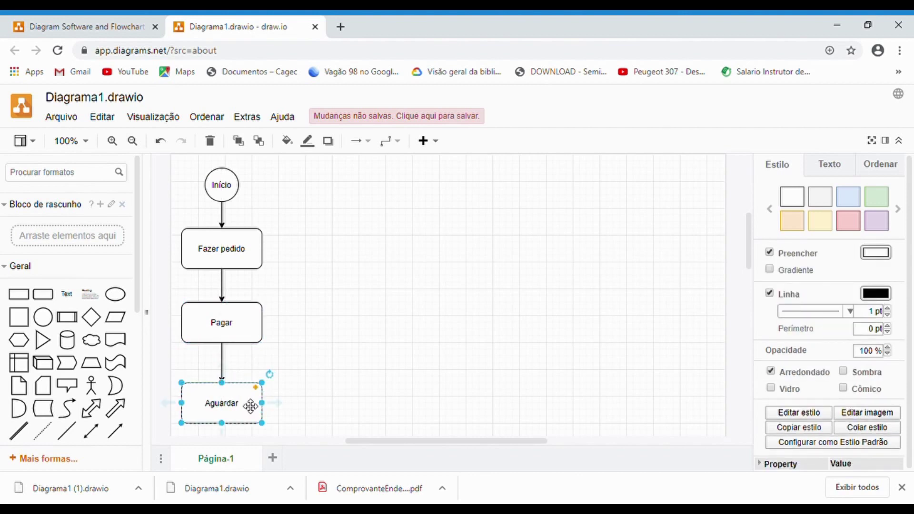
{"action": "left_click", "coordinate": [388, 351]}
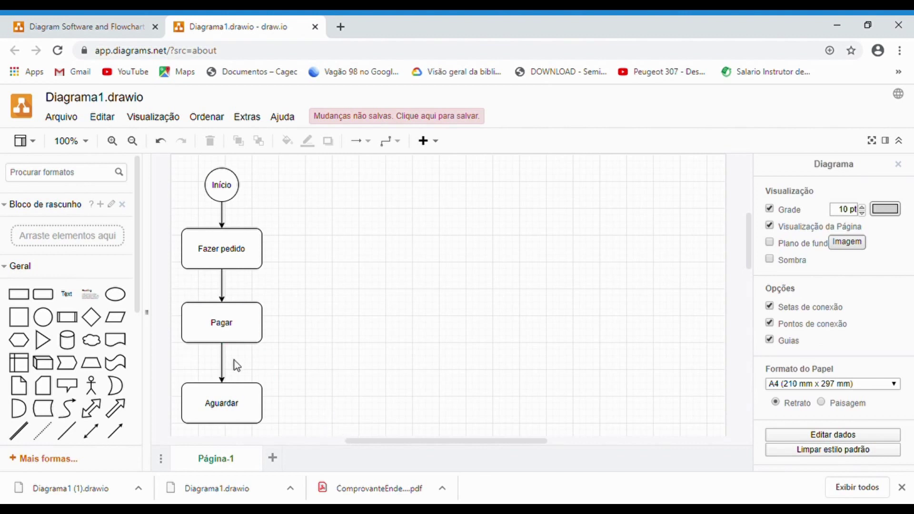
Add a rounded rectangle to the right of the Início circle and label it "Retirar o lanche".
{"action": "mouse_move", "coordinate": [44, 297]}
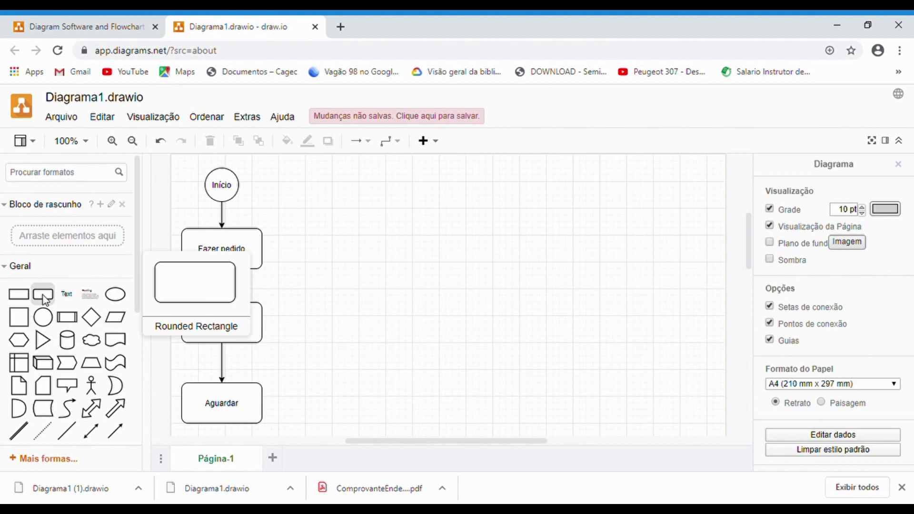
{"action": "left_click_drag", "start_coordinate": [42, 295], "coordinate": [349, 171]}
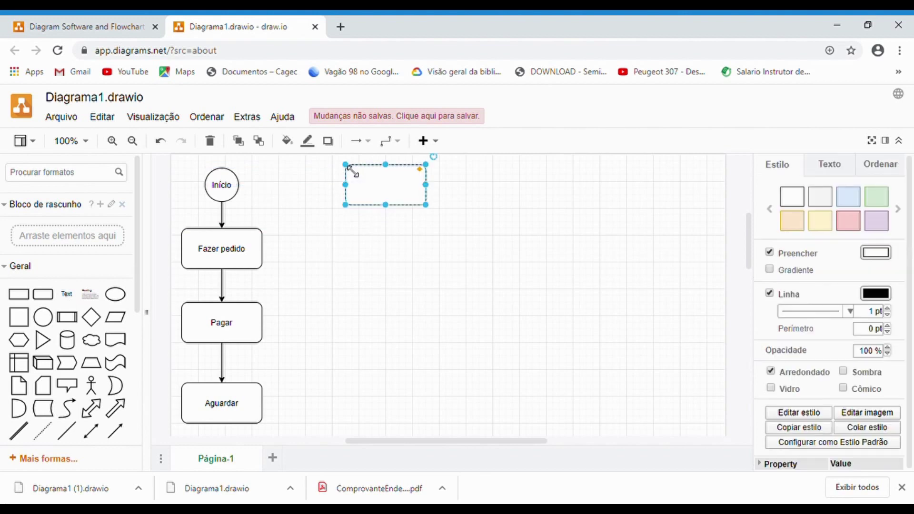
{"action": "double_click", "coordinate": [388, 195]}
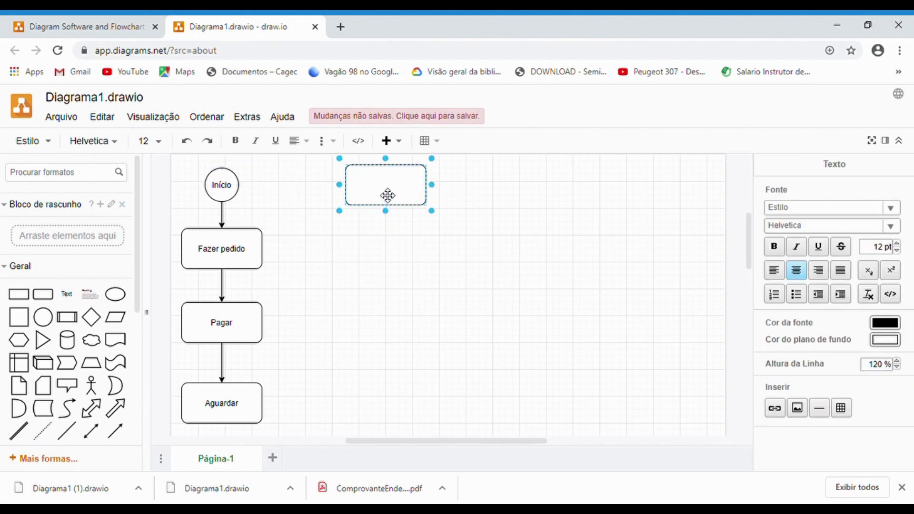
{"action": "type", "text": "Reetin"}
{"action": "key", "text": "BackSpace"}
{"action": "key", "text": "BackSpace"}
{"action": "type", "text": "irar o lanche"}
{"action": "left_click", "coordinate": [414, 328]}
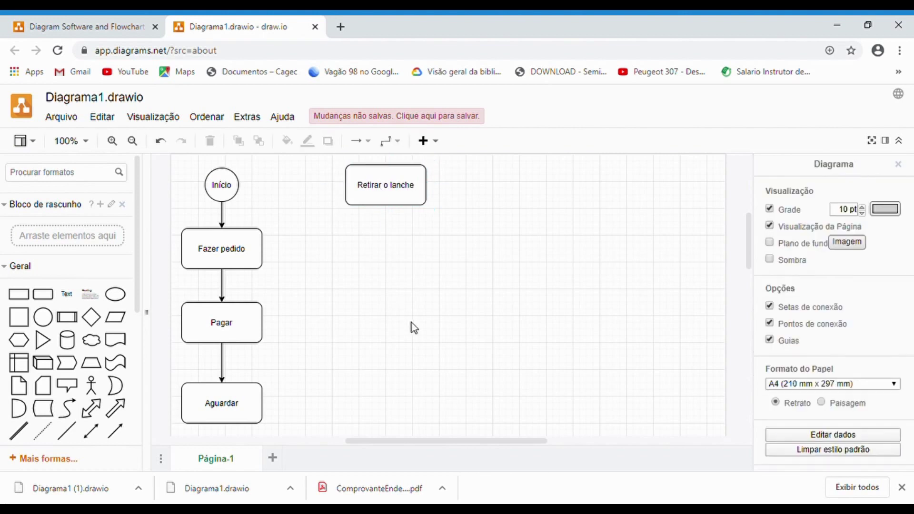
Connect the right side of the Aguardar box to the left side of Retirar o lanche with an arrow.
{"action": "left_click", "coordinate": [261, 421]}
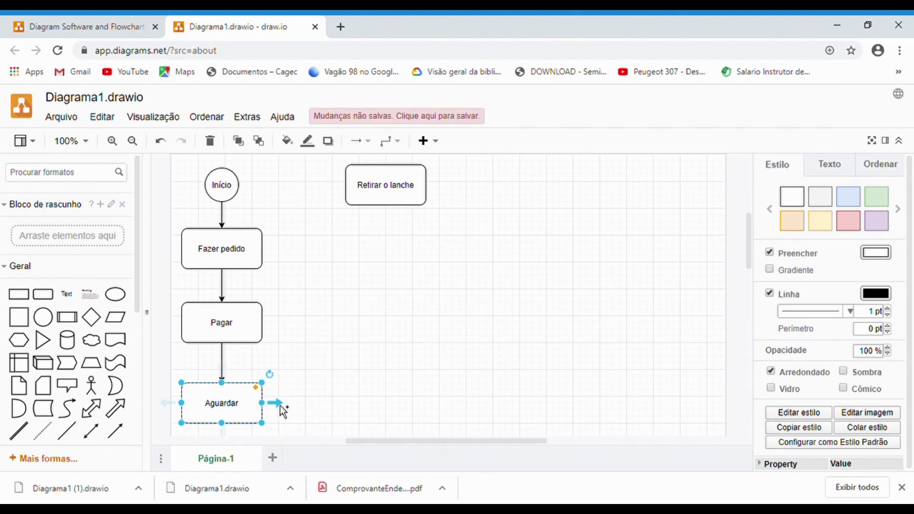
{"action": "left_click_drag", "start_coordinate": [284, 410], "coordinate": [351, 194]}
{"action": "left_click", "coordinate": [391, 268]}
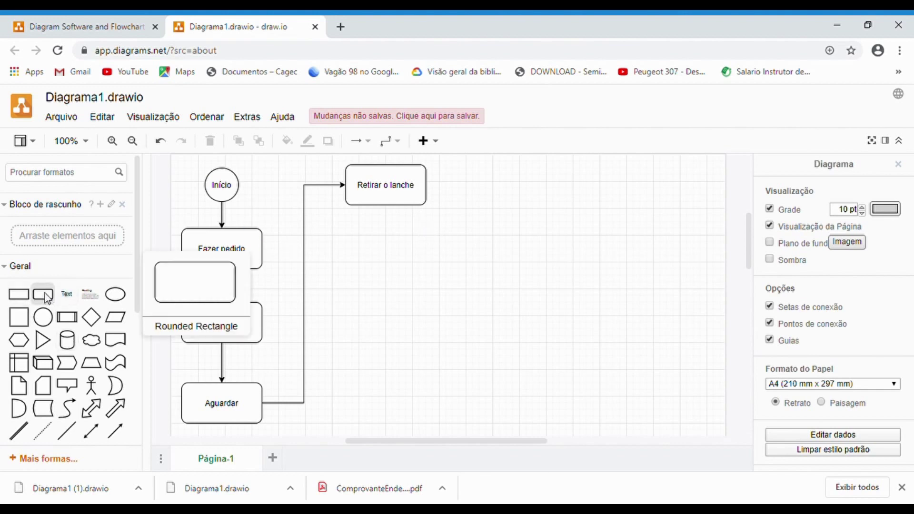
Add a rounded rectangle labelled "Sentar e Comer" below Retirar o lanche and connect the two with a downward arrow.
{"action": "left_click_drag", "start_coordinate": [45, 294], "coordinate": [347, 236]}
{"action": "double_click", "coordinate": [390, 263]}
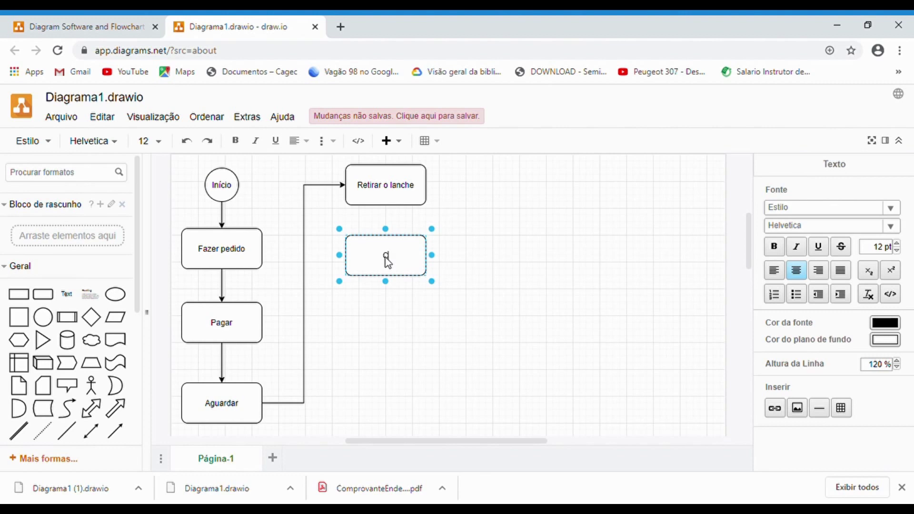
{"action": "type", "text": "Come"}
{"action": "type", "text": "r"}
{"action": "type", "text": "Sent"}
{"action": "type", "text": "e"}
{"action": "left_click", "coordinate": [574, 259]}
{"action": "left_click", "coordinate": [573, 259]}
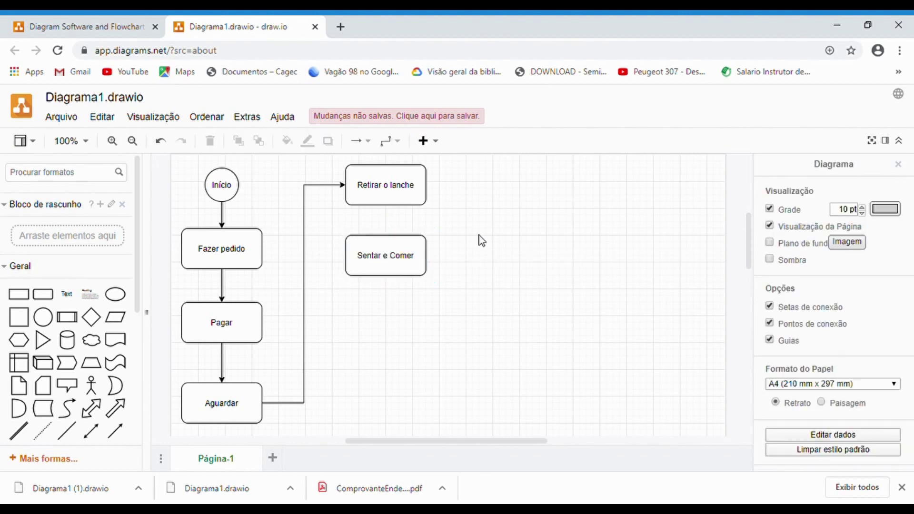
{"action": "left_click_drag", "start_coordinate": [394, 219], "coordinate": [398, 245]}
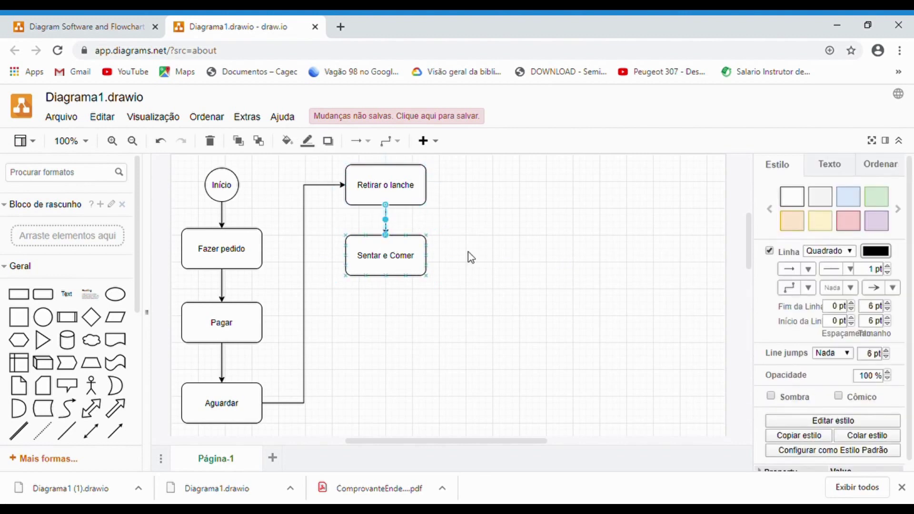
{"action": "left_click", "coordinate": [514, 260]}
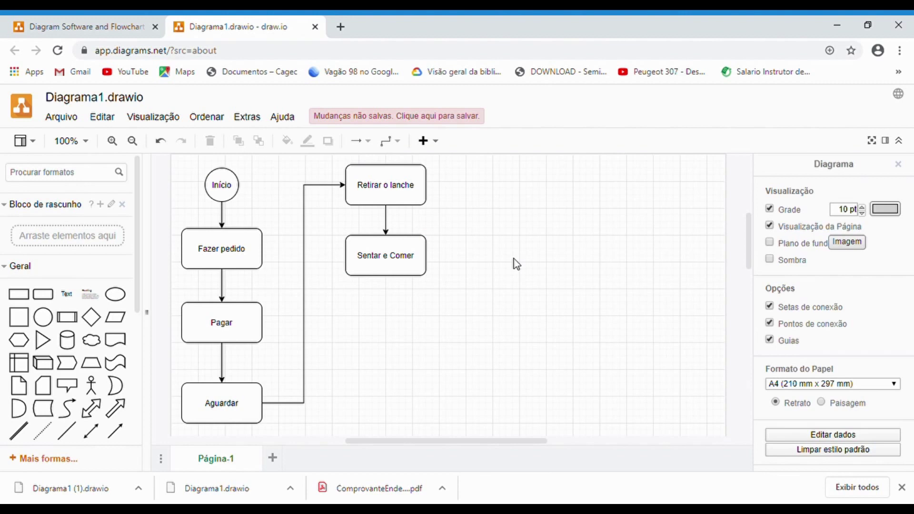
Add a circle labelled "Fim" below the Sentar e Comer box.
{"action": "mouse_move", "coordinate": [44, 317]}
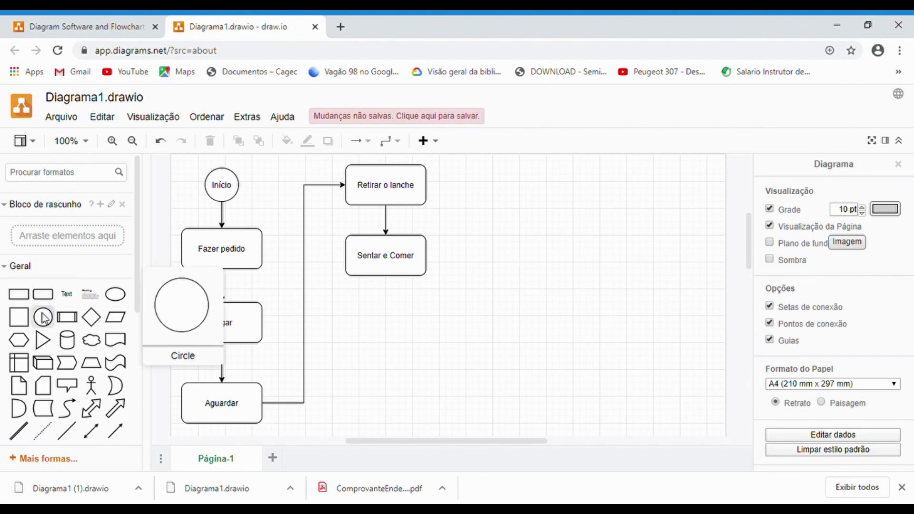
{"action": "left_click_drag", "start_coordinate": [43, 321], "coordinate": [366, 319]}
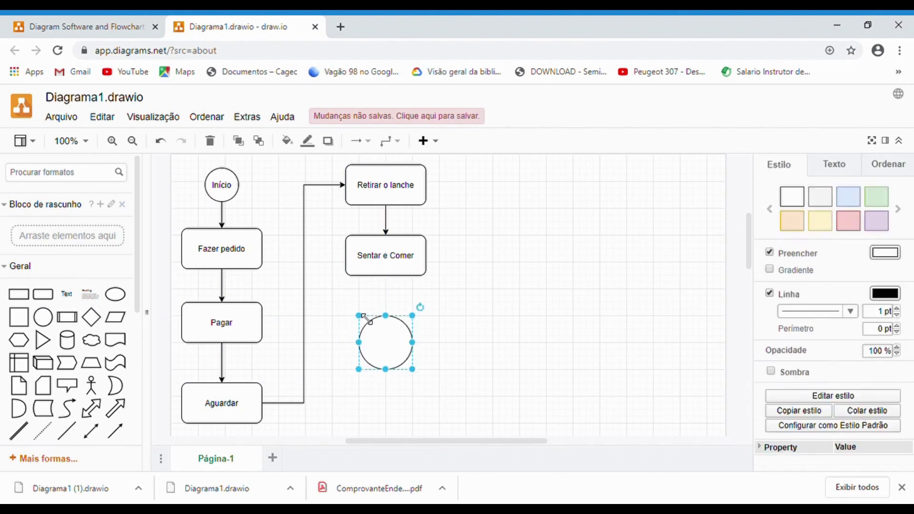
{"action": "mouse_move", "coordinate": [398, 348]}
{"action": "left_mouse_down"}
{"action": "mouse_move", "coordinate": [389, 336]}
{"action": "mouse_move", "coordinate": [397, 348]}
{"action": "left_mouse_up"}
{"action": "double_click", "coordinate": [398, 348]}
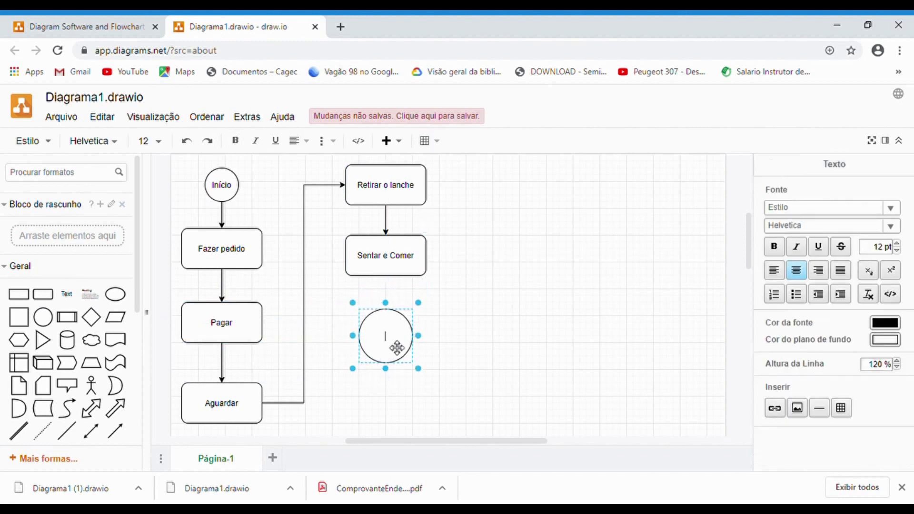
{"action": "type", "text": "Fim"}
{"action": "left_click", "coordinate": [542, 321]}
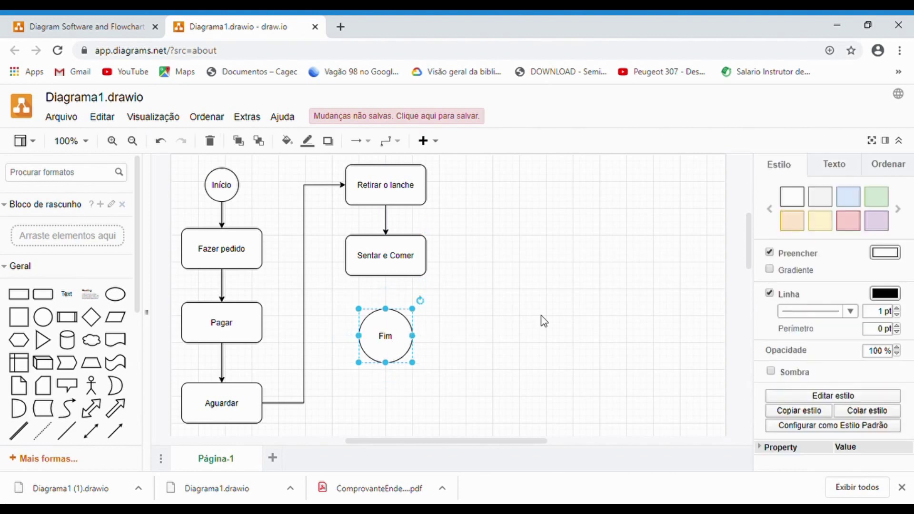
Connect the bottom of the Sentar e Comer box to the top of the Fim circle with an arrow.
{"action": "left_click", "coordinate": [389, 279]}
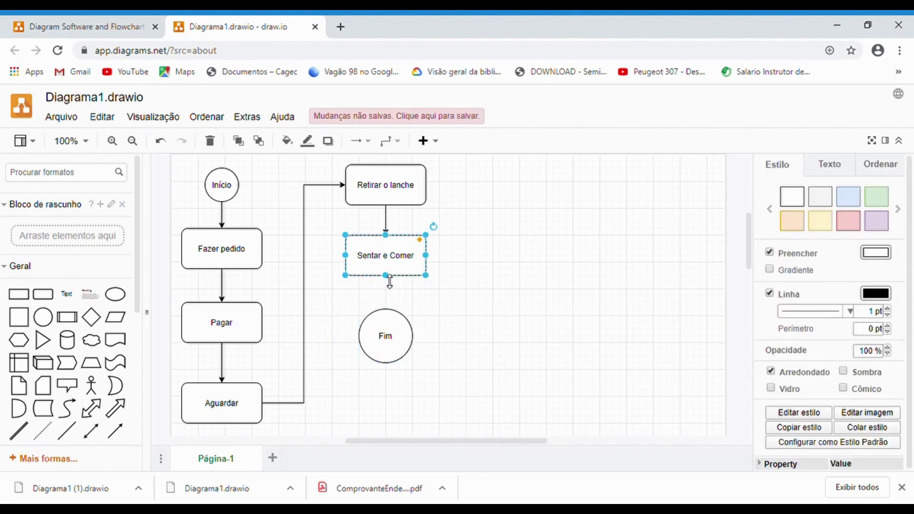
{"action": "left_click_drag", "start_coordinate": [390, 284], "coordinate": [392, 318]}
{"action": "left_click", "coordinate": [524, 327]}
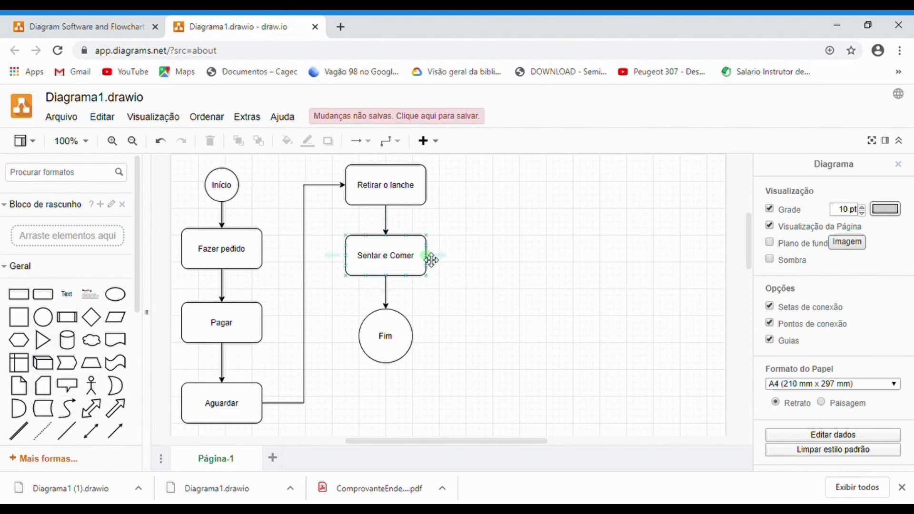
Shrink the Fim circle to roughly the size of the Início circle, keeping it centred under Sentar e Comer.
{"action": "left_click", "coordinate": [398, 355]}
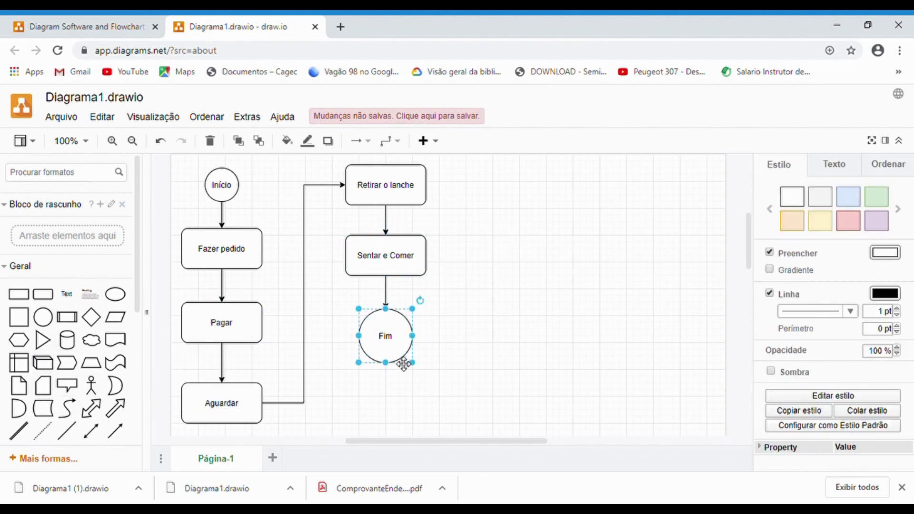
{"action": "left_click_drag", "start_coordinate": [415, 366], "coordinate": [399, 343]}
{"action": "left_click", "coordinate": [569, 334]}
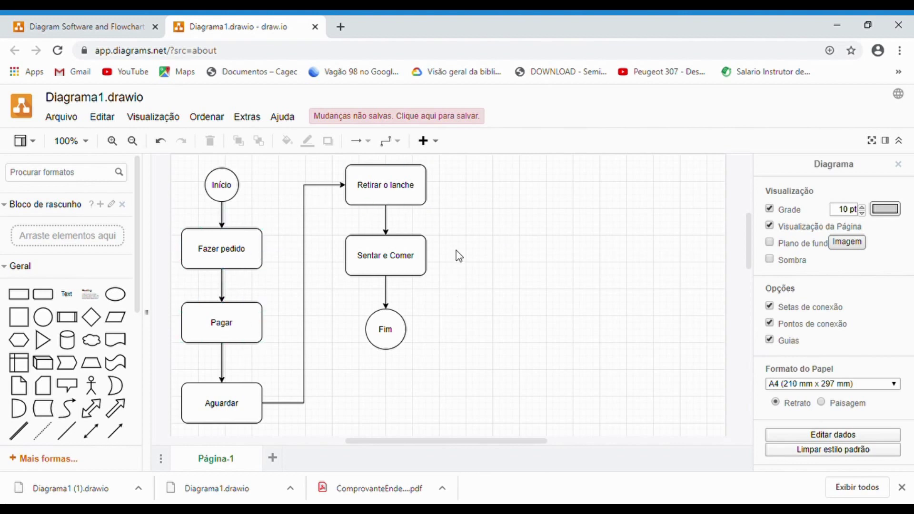
{"action": "left_click", "coordinate": [262, 261]}
{"action": "left_click", "coordinate": [367, 208]}
{"action": "left_click", "coordinate": [383, 254]}
{"action": "left_click", "coordinate": [364, 292]}
Save the unsaved changes to Diagrama1.drawio.
{"action": "left_click", "coordinate": [407, 120]}
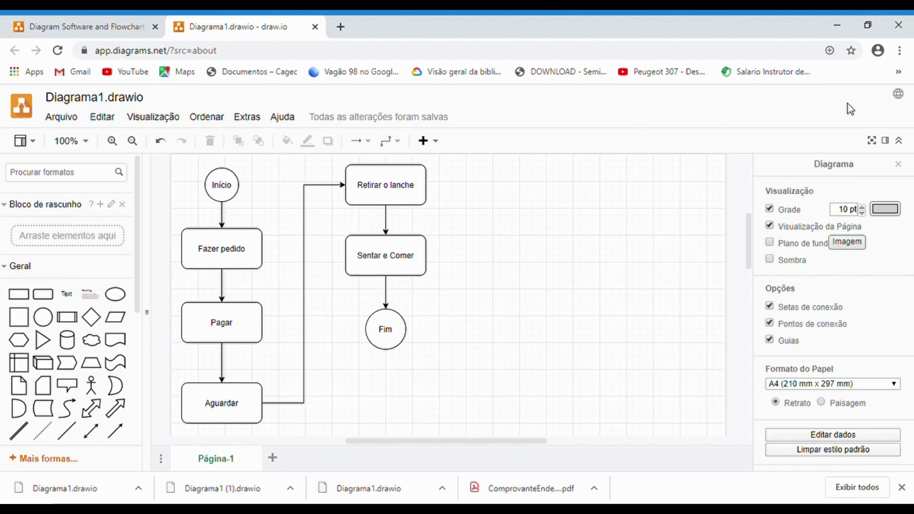
{"action": "mouse_move", "coordinate": [46, 88]}
{"action": "left_mouse_down"}
{"action": "mouse_move", "coordinate": [110, 138]}
{"action": "mouse_move", "coordinate": [197, 138]}
{"action": "mouse_move", "coordinate": [275, 177]}
{"action": "mouse_move", "coordinate": [291, 169]}
{"action": "left_mouse_up"}
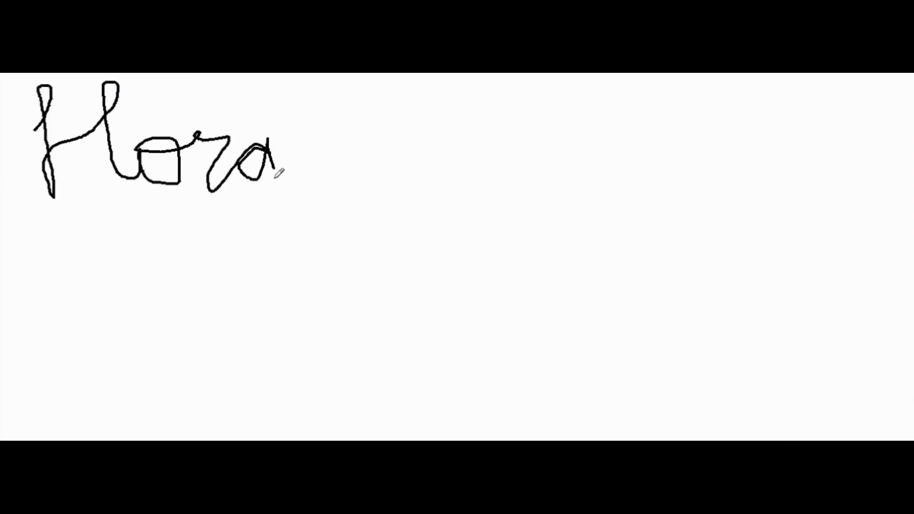
{"action": "mouse_move", "coordinate": [169, 266]}
{"action": "left_mouse_down"}
{"action": "mouse_move", "coordinate": [149, 279]}
{"action": "mouse_move", "coordinate": [257, 288]}
{"action": "left_mouse_up"}
{"action": "mouse_move", "coordinate": [52, 326]}
{"action": "left_mouse_down"}
{"action": "mouse_move", "coordinate": [57, 387]}
{"action": "mouse_move", "coordinate": [143, 382]}
{"action": "mouse_move", "coordinate": [218, 347]}
{"action": "mouse_move", "coordinate": [240, 372]}
{"action": "mouse_move", "coordinate": [317, 378]}
{"action": "mouse_move", "coordinate": [331, 345]}
{"action": "left_mouse_up"}
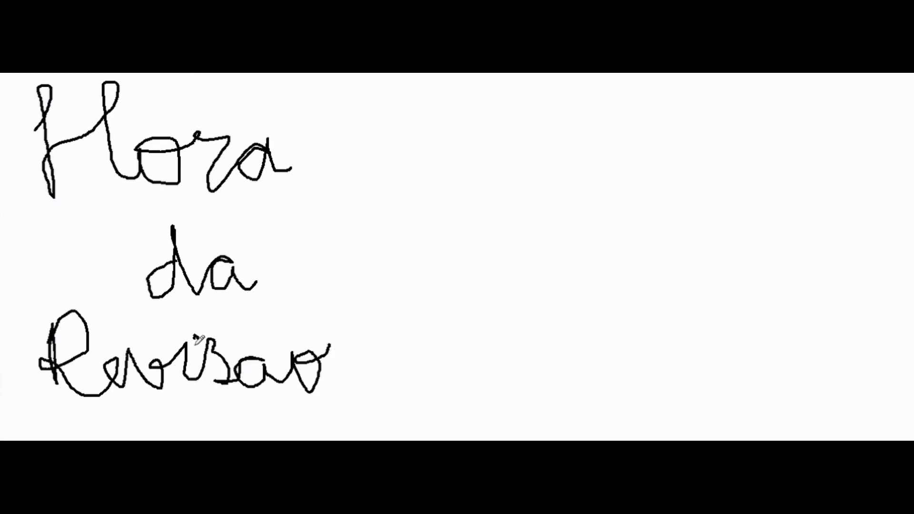
{"action": "left_click_drag", "start_coordinate": [233, 356], "coordinate": [261, 351]}
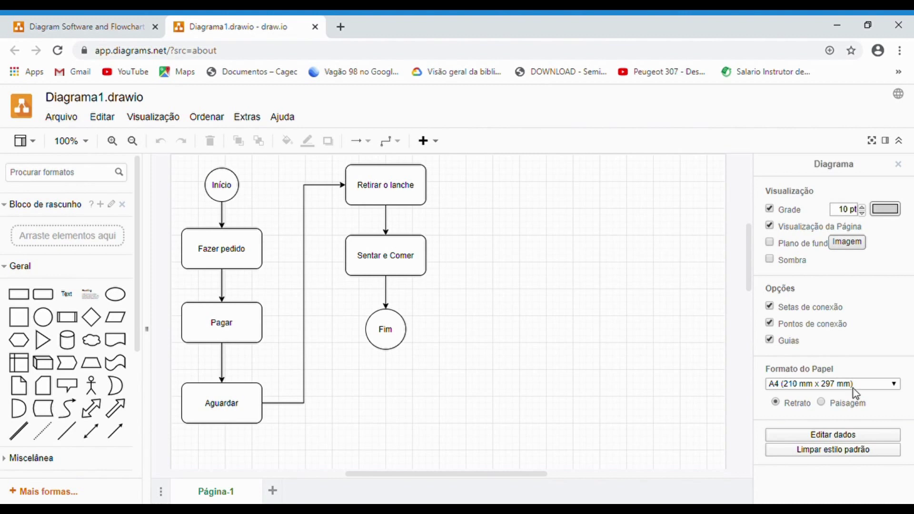
Close the current diagram and dismiss the desktop app advertisement.
{"action": "left_click", "coordinate": [70, 120]}
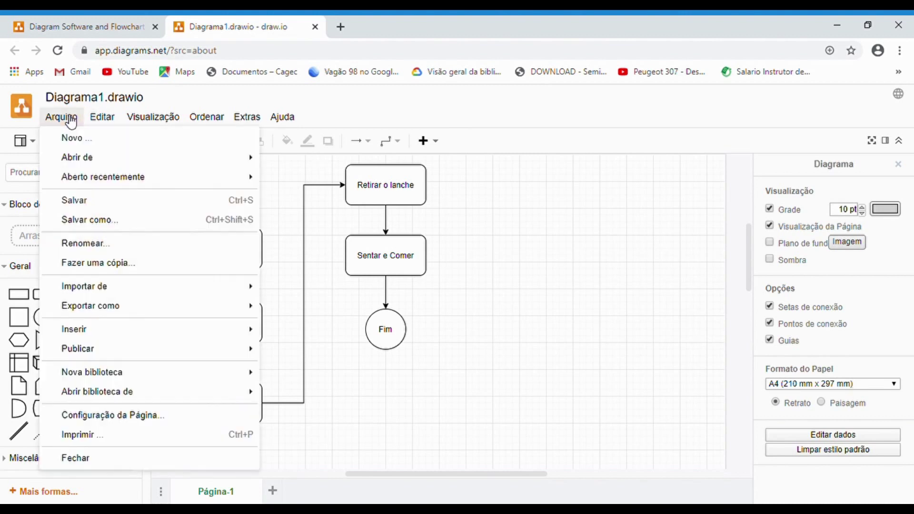
{"action": "left_click", "coordinate": [85, 461]}
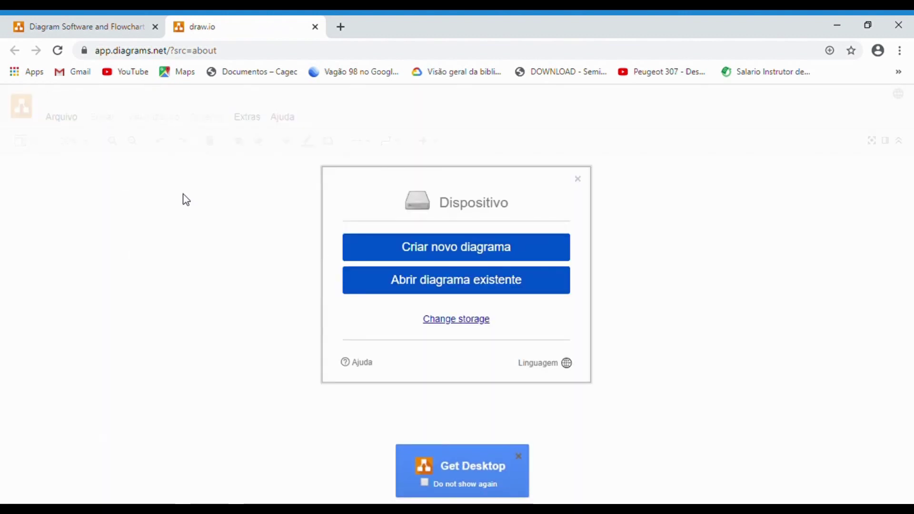
{"action": "left_click", "coordinate": [519, 458]}
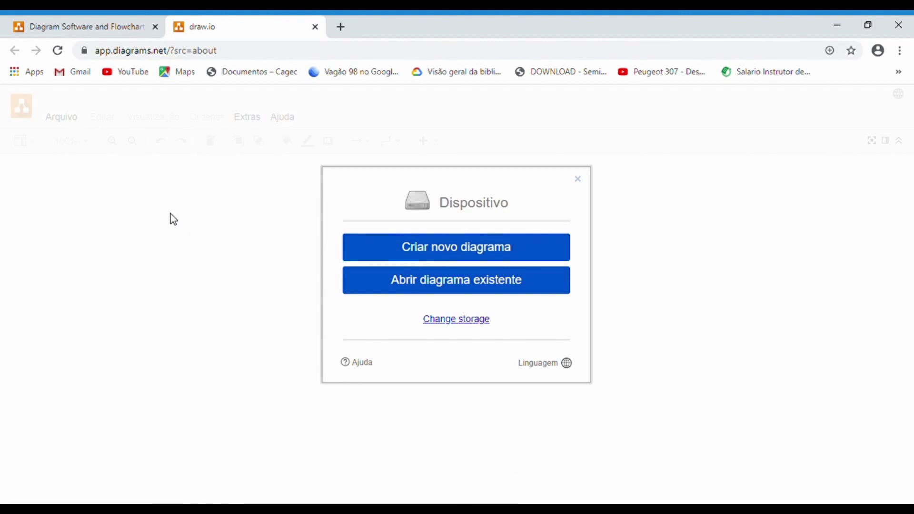
Open the existing diagram Diagrama1.drawio from the Downloads folder and dismiss the desktop app advertisement.
{"action": "left_click", "coordinate": [455, 278]}
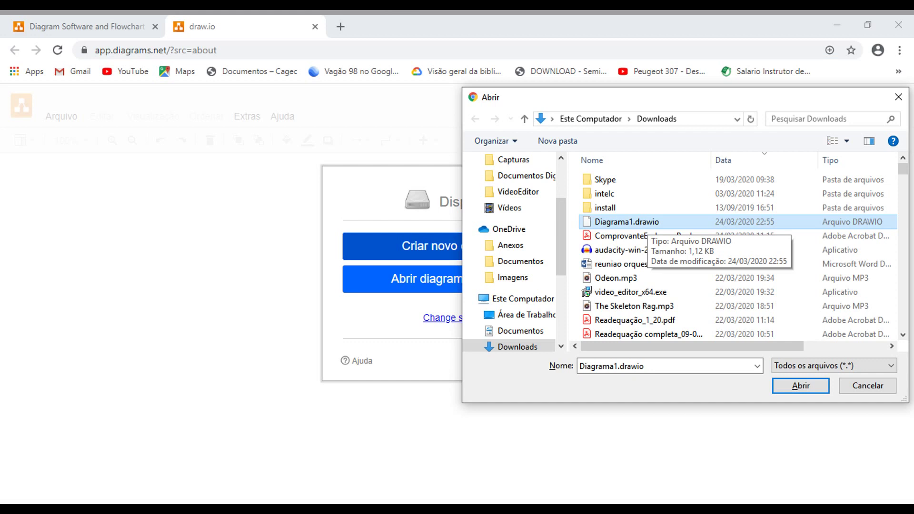
{"action": "key", "text": "Return"}
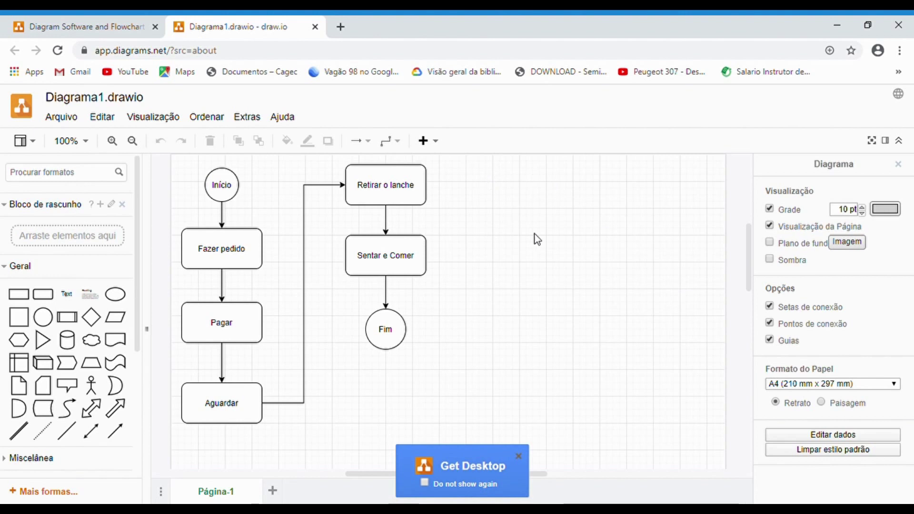
{"action": "left_click", "coordinate": [518, 455]}
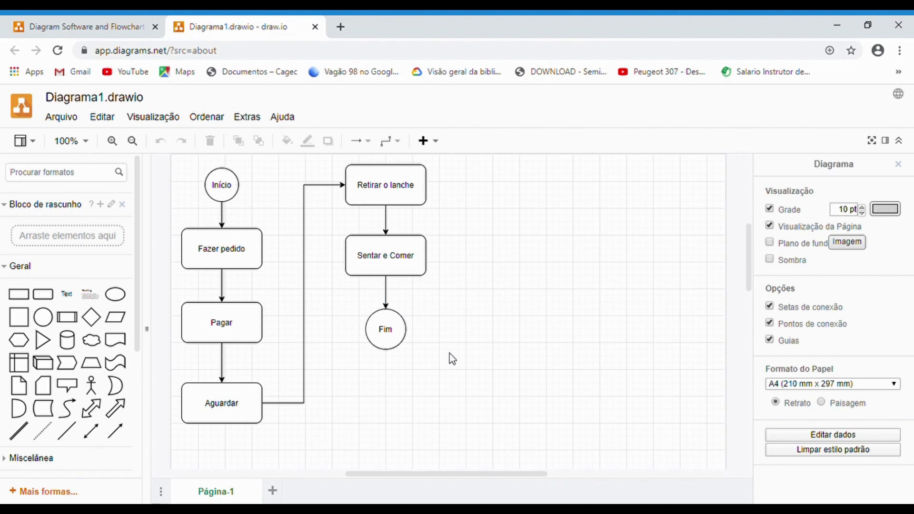
Move Retirar o lanche, Sentar e Comer and Fim down together, and place the Aguardar box above Retirar o lanche.
{"action": "left_click_drag", "start_coordinate": [451, 358], "coordinate": [335, 167]}
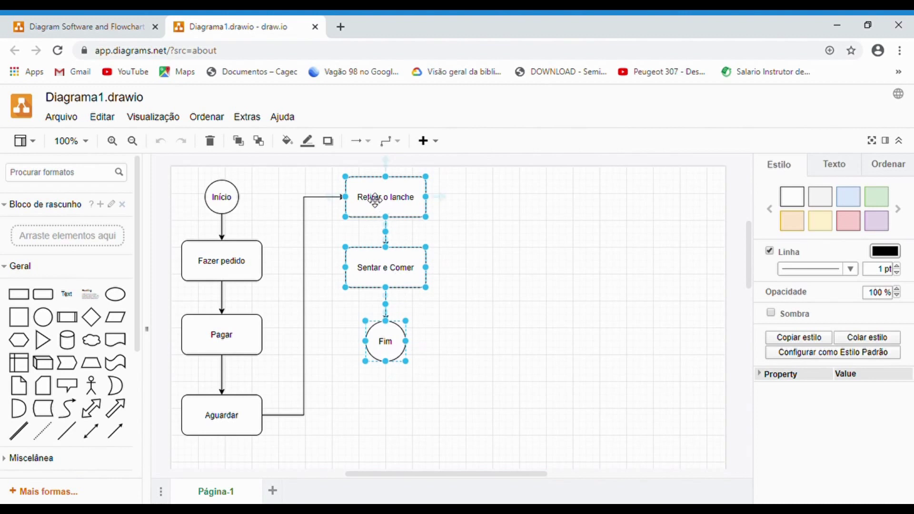
{"action": "left_click_drag", "start_coordinate": [375, 200], "coordinate": [391, 267]}
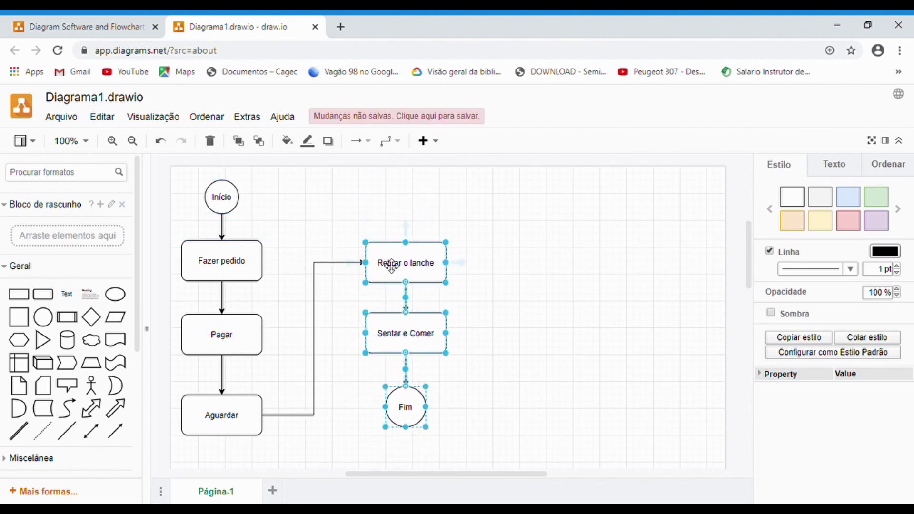
{"action": "left_click", "coordinate": [233, 423]}
{"action": "left_click_drag", "start_coordinate": [233, 423], "coordinate": [412, 198]}
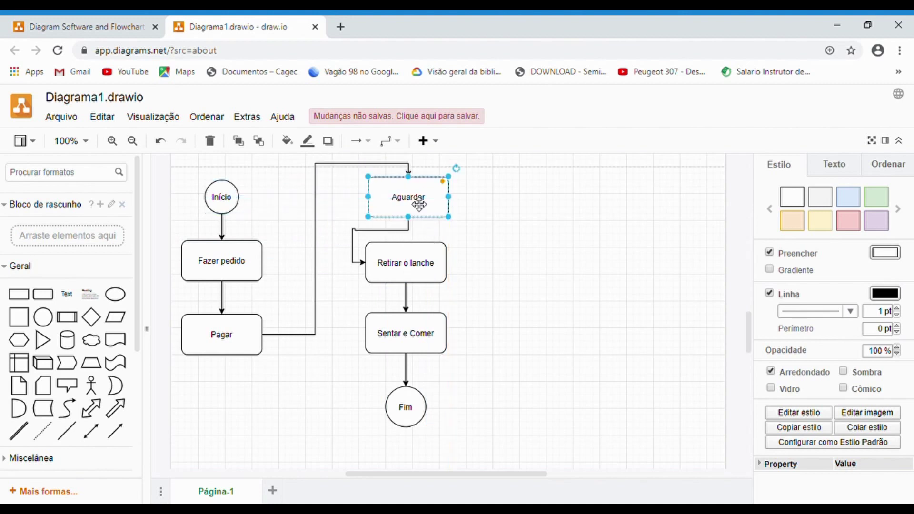
{"action": "left_click", "coordinate": [565, 225]}
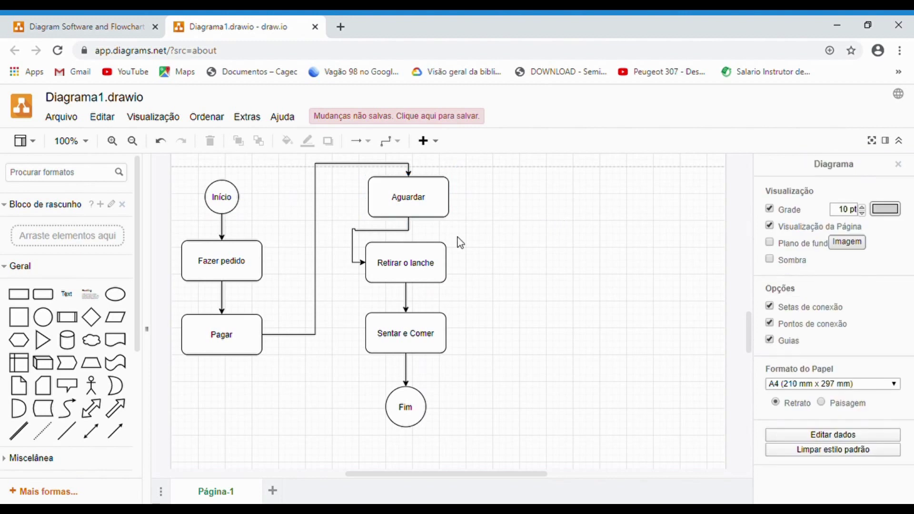
Reattach the end of the arrow from Aguardar to the top of the Retirar o lanche box.
{"action": "left_click", "coordinate": [360, 259]}
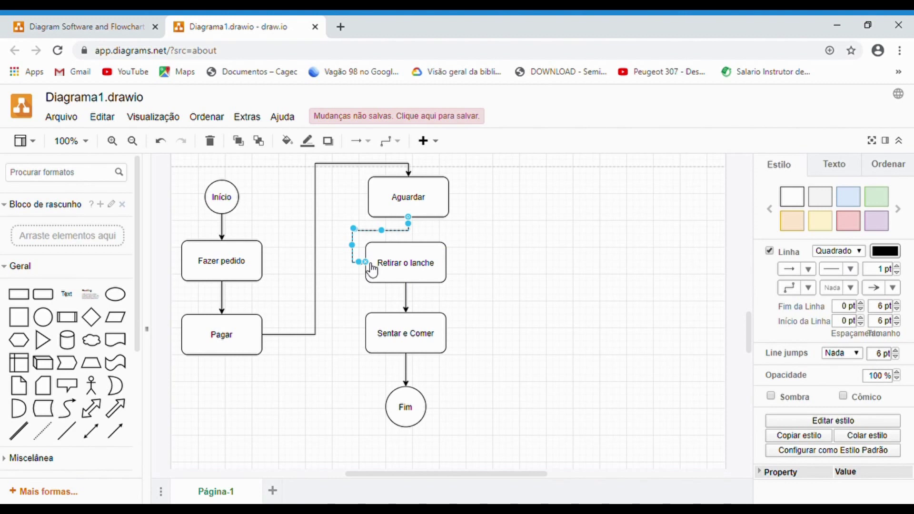
{"action": "left_click_drag", "start_coordinate": [371, 265], "coordinate": [414, 255]}
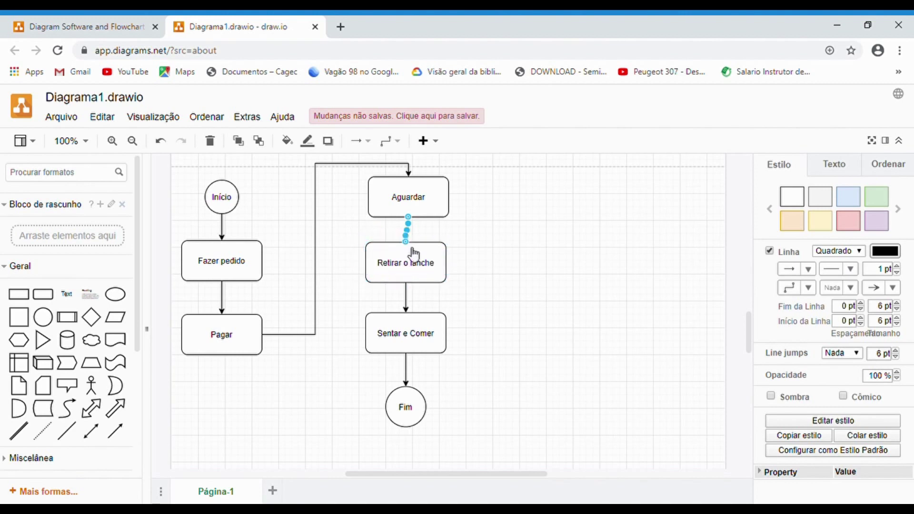
{"action": "double_click", "coordinate": [496, 290]}
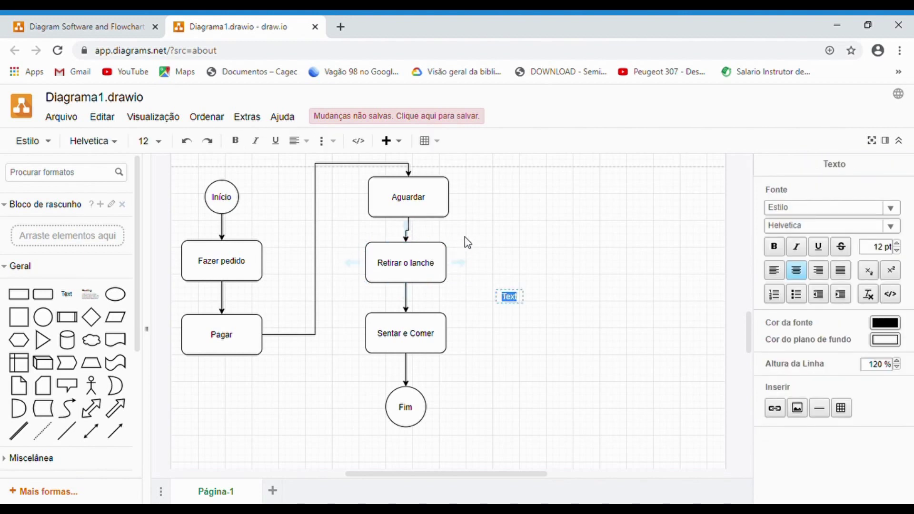
Align the Aguardar box with the column below so its arrow to Retirar o lanche runs straight down.
{"action": "left_click", "coordinate": [444, 217]}
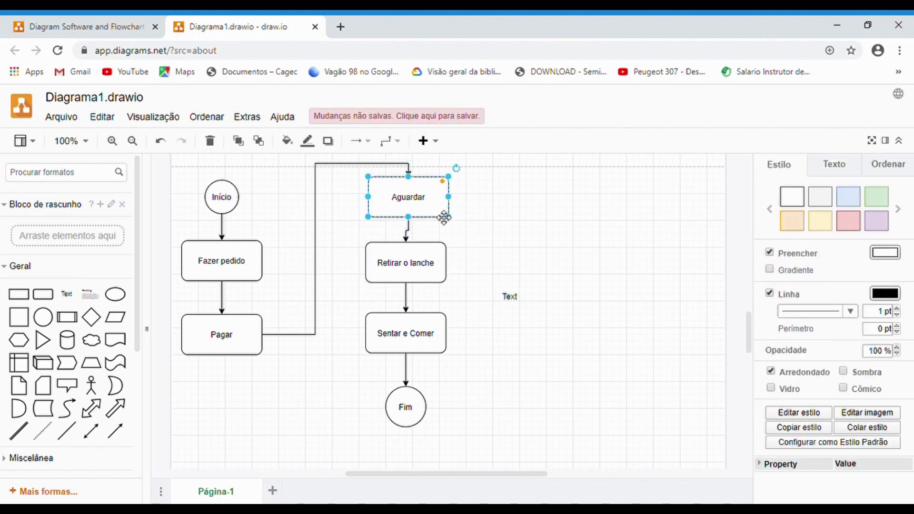
{"action": "mouse_move", "coordinate": [444, 217]}
{"action": "left_mouse_down"}
{"action": "mouse_move", "coordinate": [432, 212]}
{"action": "mouse_move", "coordinate": [439, 219]}
{"action": "left_mouse_up"}
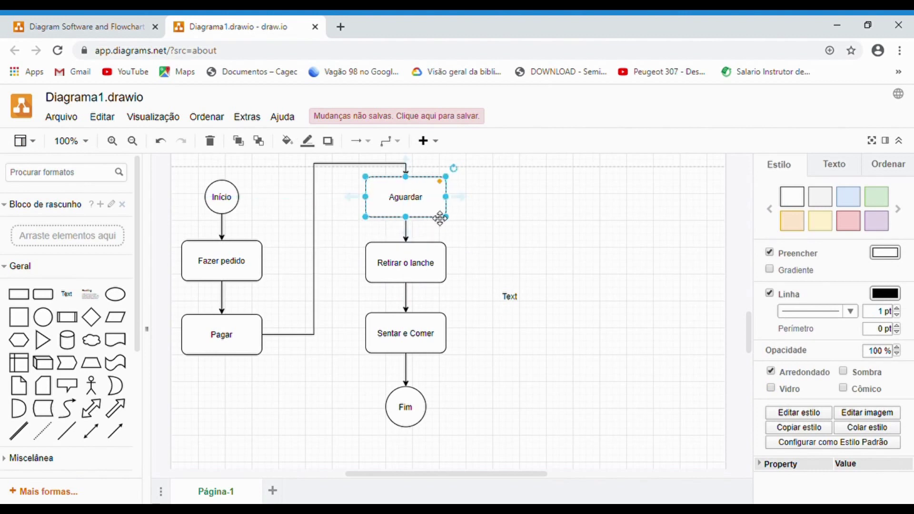
{"action": "left_click_drag", "start_coordinate": [442, 217], "coordinate": [439, 219]}
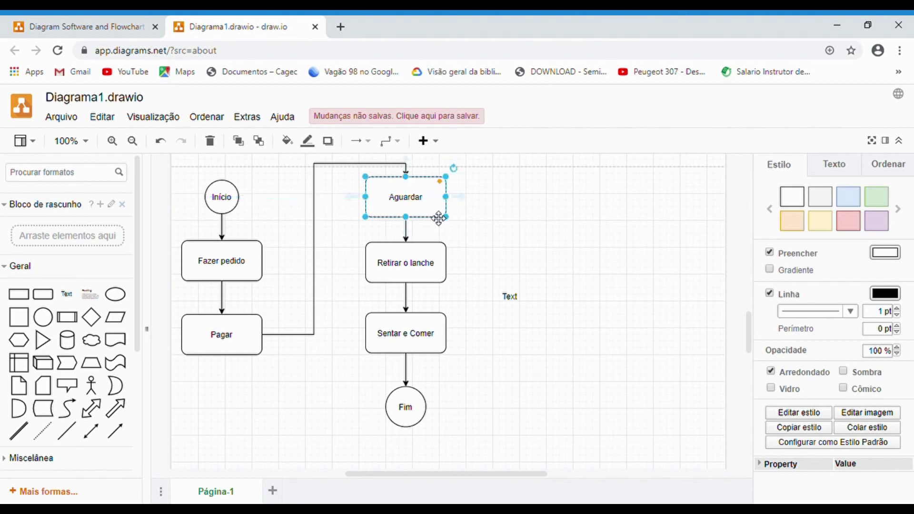
{"action": "left_click", "coordinate": [514, 231]}
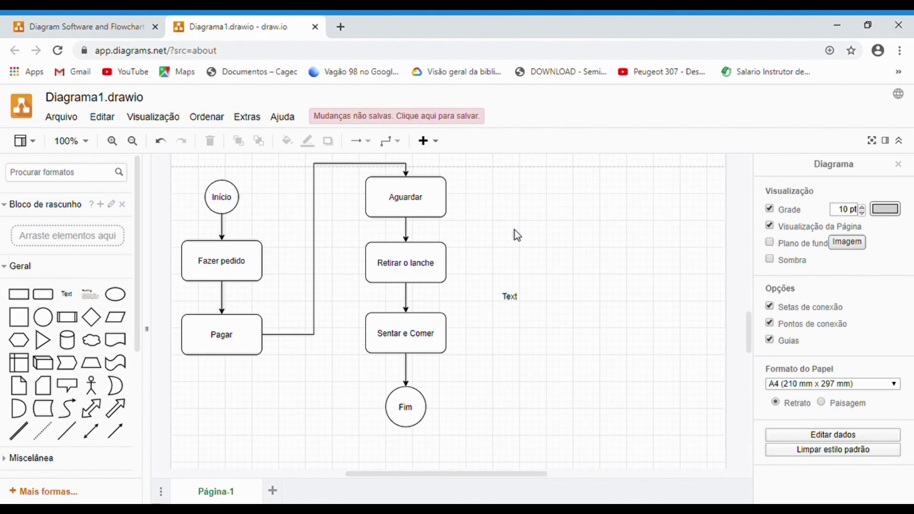
Delete the Pagar box and the arrow that led from it to Aguardar.
{"action": "left_click", "coordinate": [245, 357]}
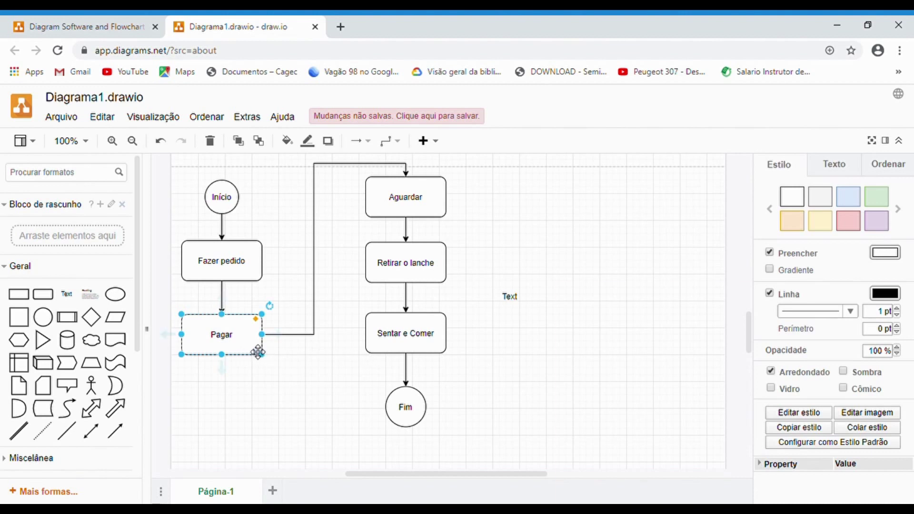
{"action": "key", "text": "Delete"}
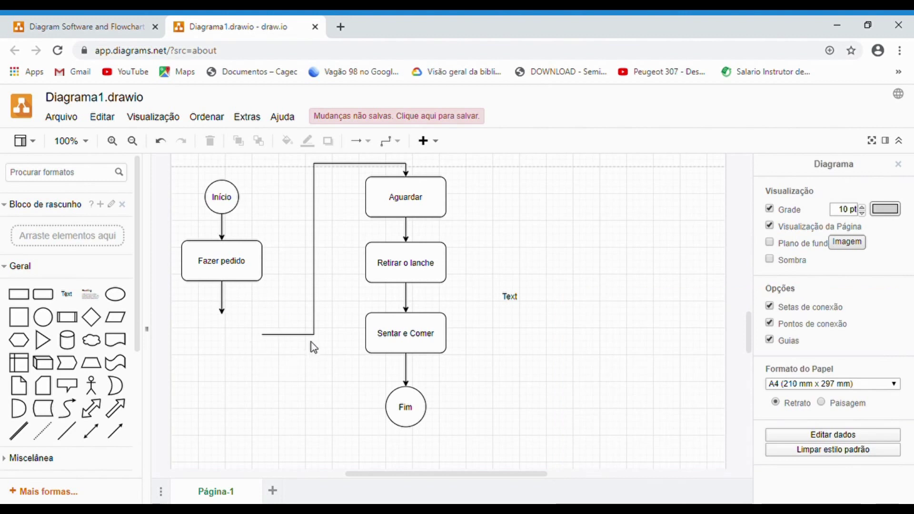
{"action": "left_click", "coordinate": [320, 326]}
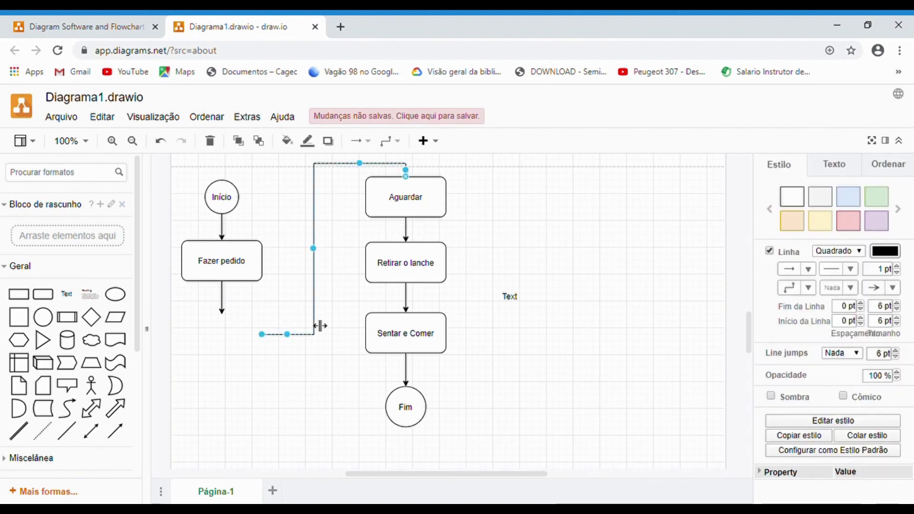
{"action": "key", "text": "Delete"}
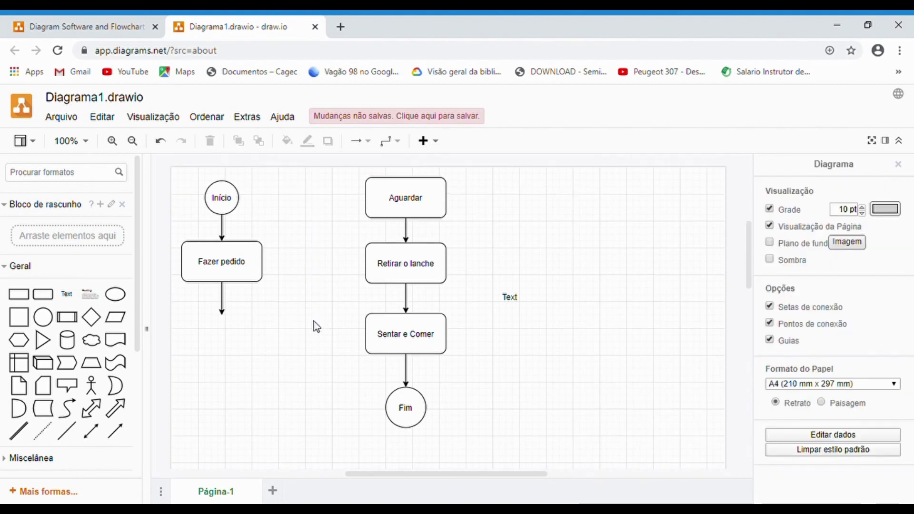
Attach the loose end of the Fazer pedido arrow to the left side of the Aguardar box.
{"action": "left_click_drag", "start_coordinate": [226, 303], "coordinate": [374, 206]}
{"action": "left_click", "coordinate": [621, 220]}
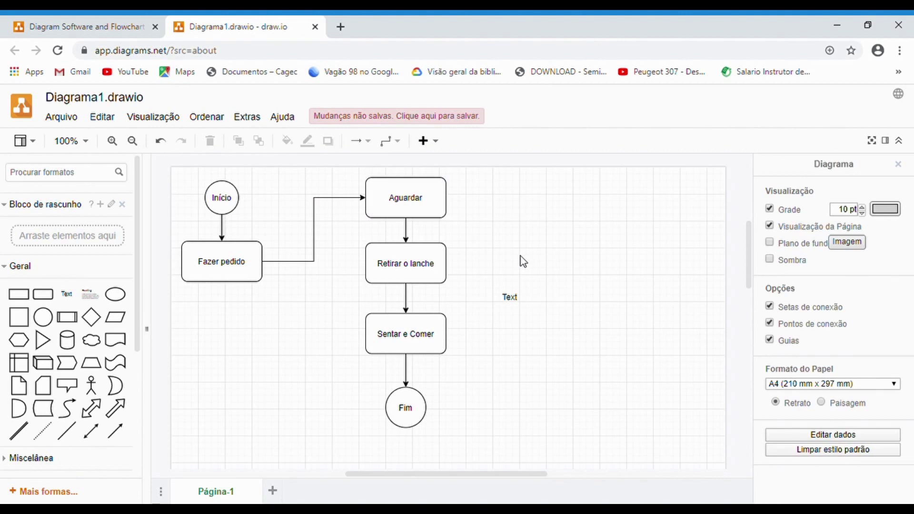
Undo the recent changes until the Pagar box and its arrow to the Aguardar box are back.
{"action": "key", "text": "ctrl+z"}
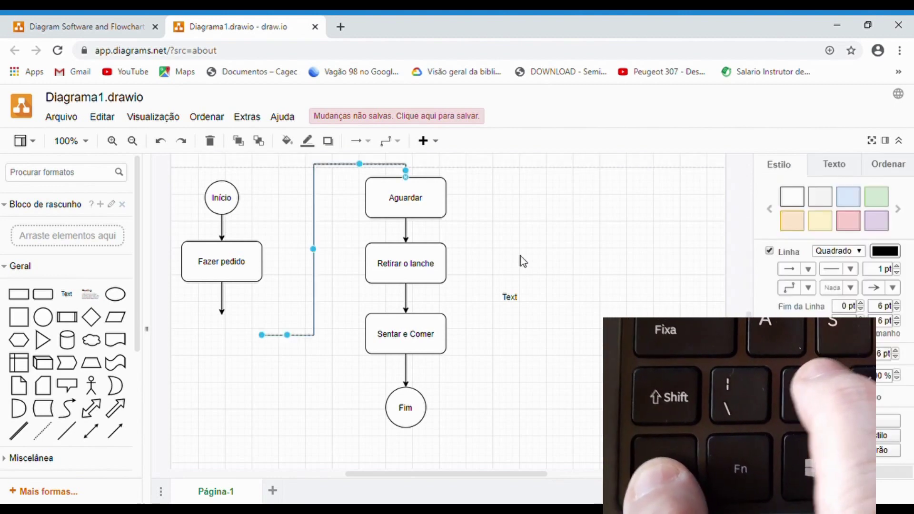
{"action": "key", "text": "ctrl+shift+z"}
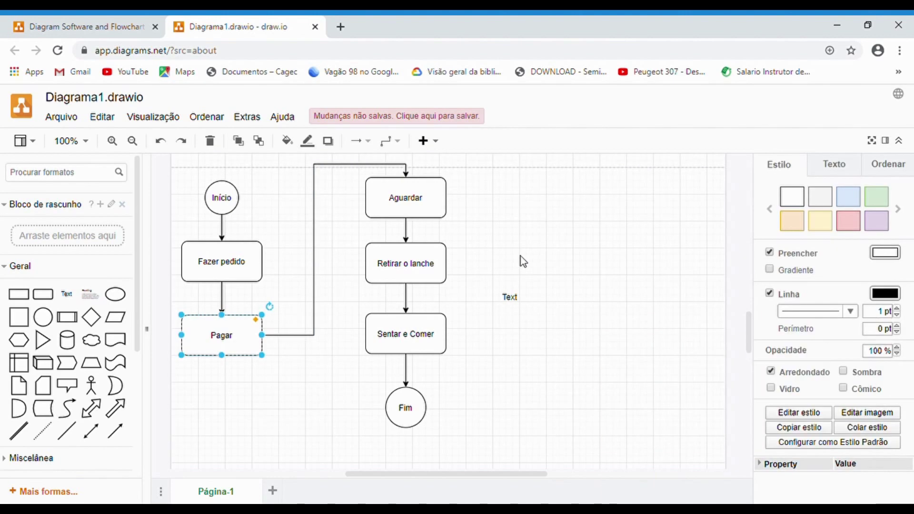
{"action": "left_click", "coordinate": [512, 212]}
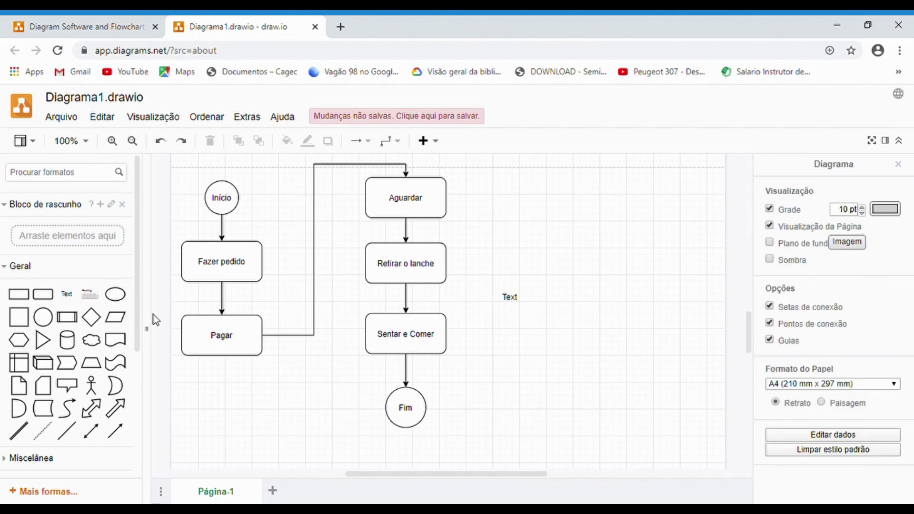
Delete the stray Text label beside the flowchart.
{"action": "mouse_move", "coordinate": [71, 300]}
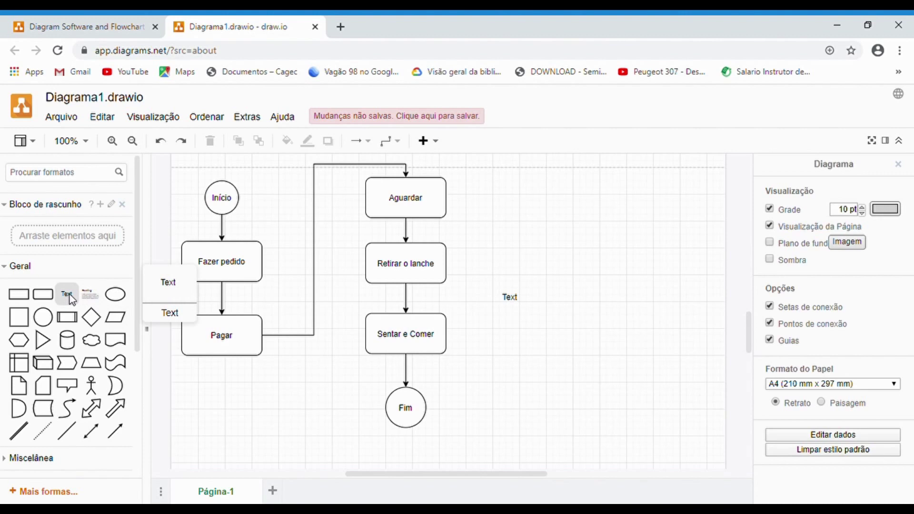
{"action": "left_click", "coordinate": [521, 307]}
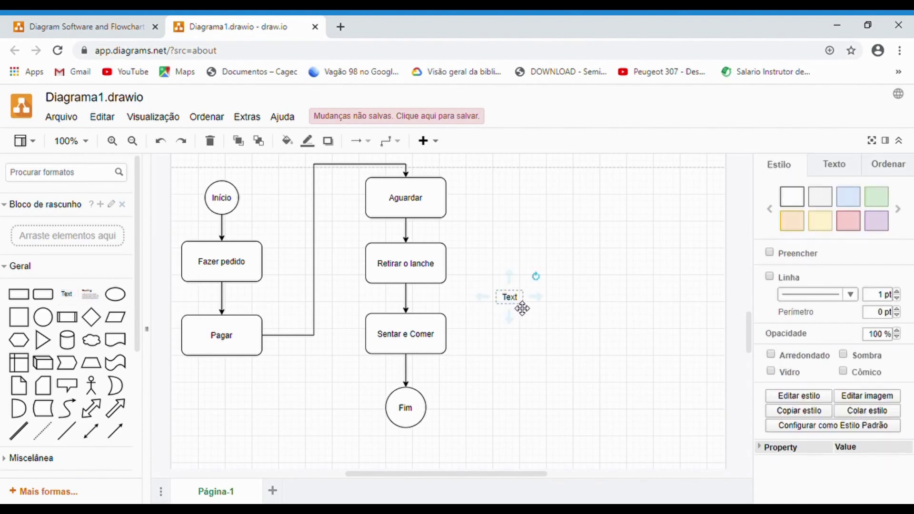
{"action": "key", "text": "Delete"}
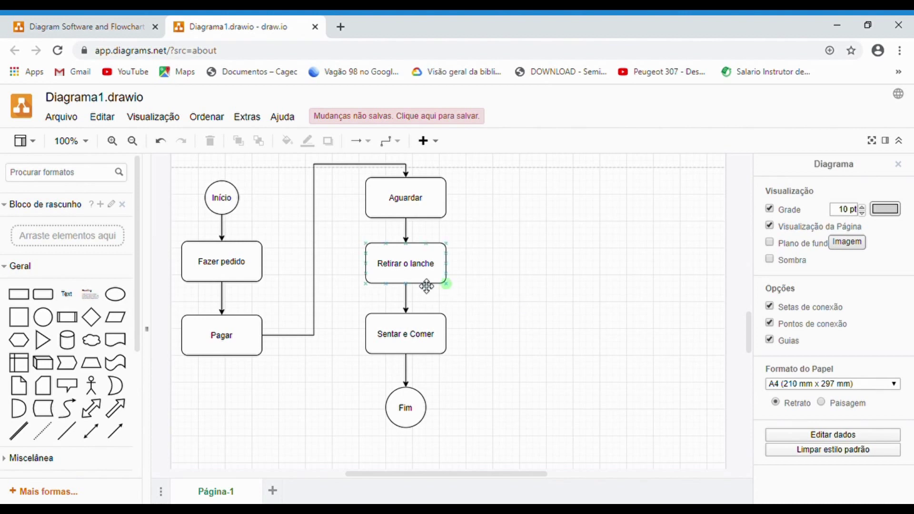
Change the connector from Pagar to Aguardar to a curved line.
{"action": "left_click", "coordinate": [320, 262]}
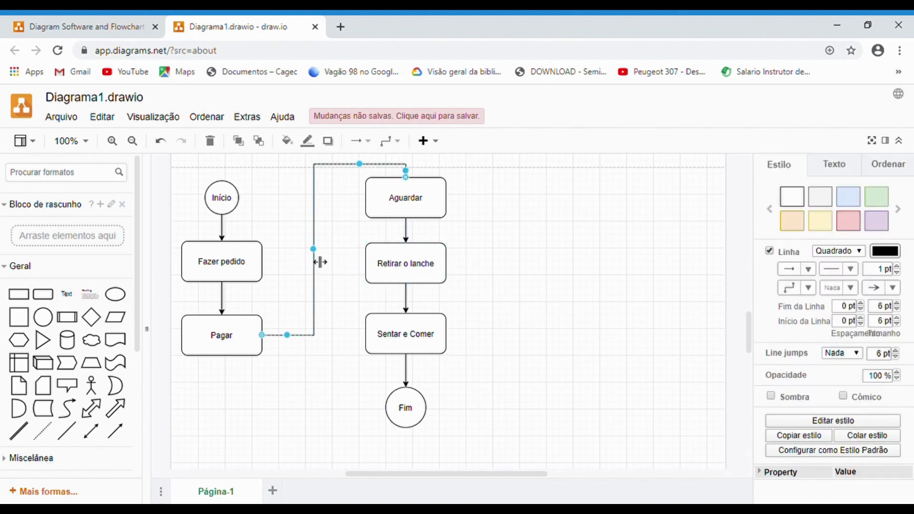
{"action": "left_click", "coordinate": [391, 141]}
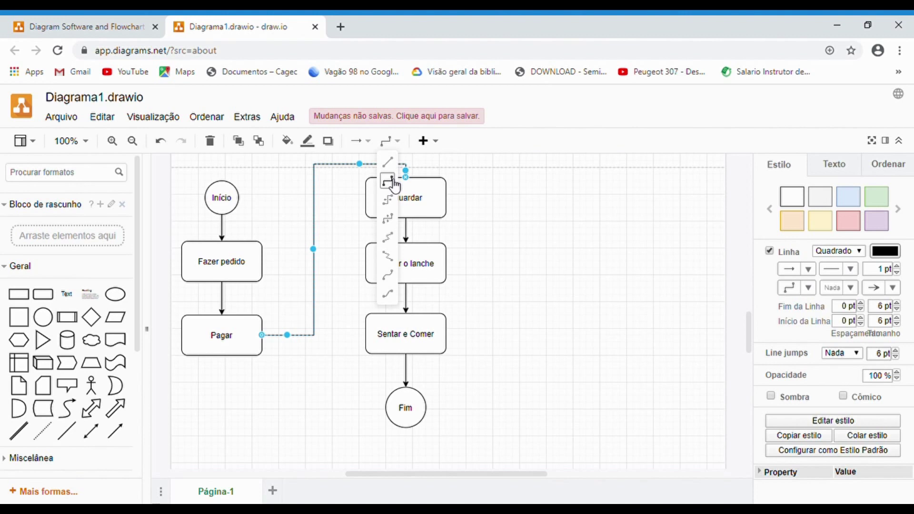
{"action": "left_click", "coordinate": [390, 276]}
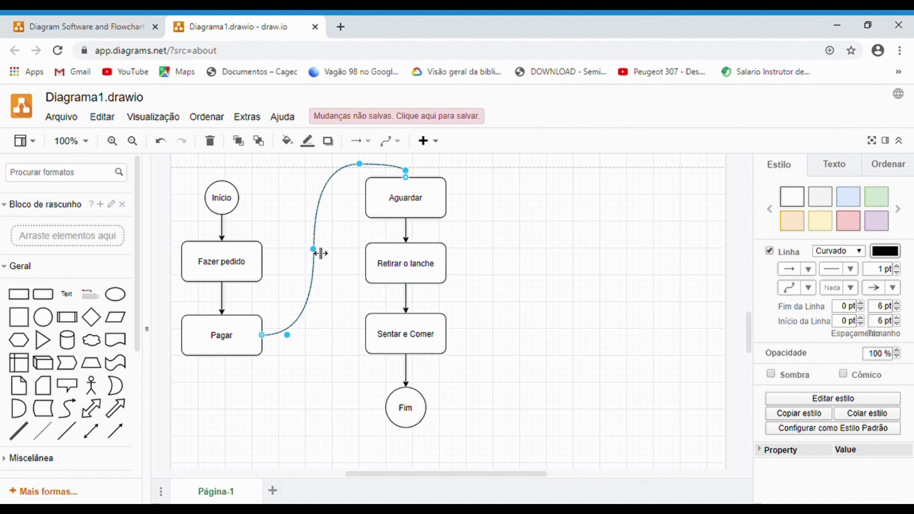
Reattach the end of the curved Pagar connector to the left side of the Aguardar box and reshape its bends outside the box.
{"action": "left_click_drag", "start_coordinate": [321, 255], "coordinate": [338, 273]}
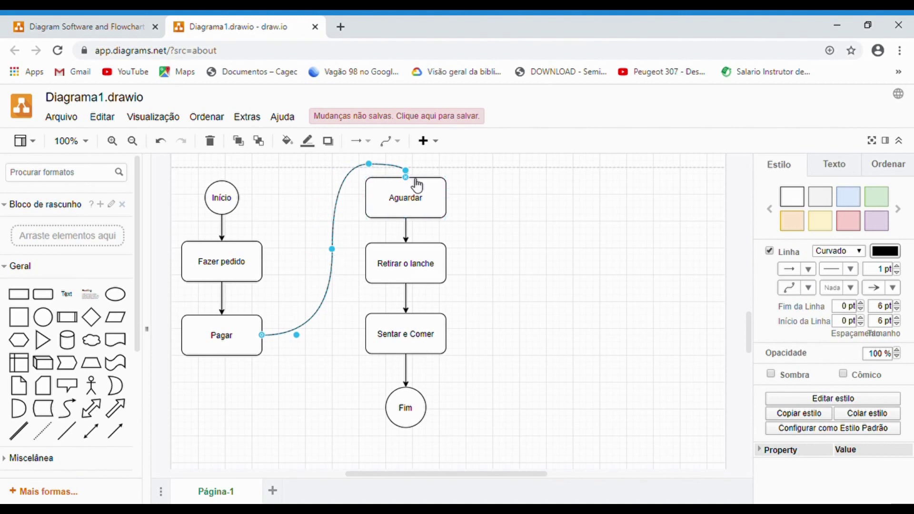
{"action": "left_click_drag", "start_coordinate": [410, 184], "coordinate": [376, 206]}
{"action": "left_click_drag", "start_coordinate": [340, 253], "coordinate": [307, 253]}
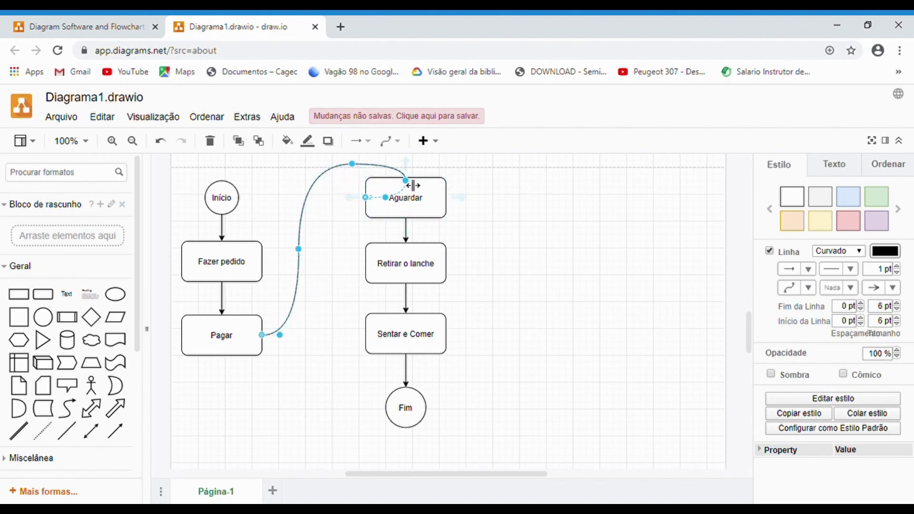
{"action": "left_click_drag", "start_coordinate": [406, 181], "coordinate": [358, 187]}
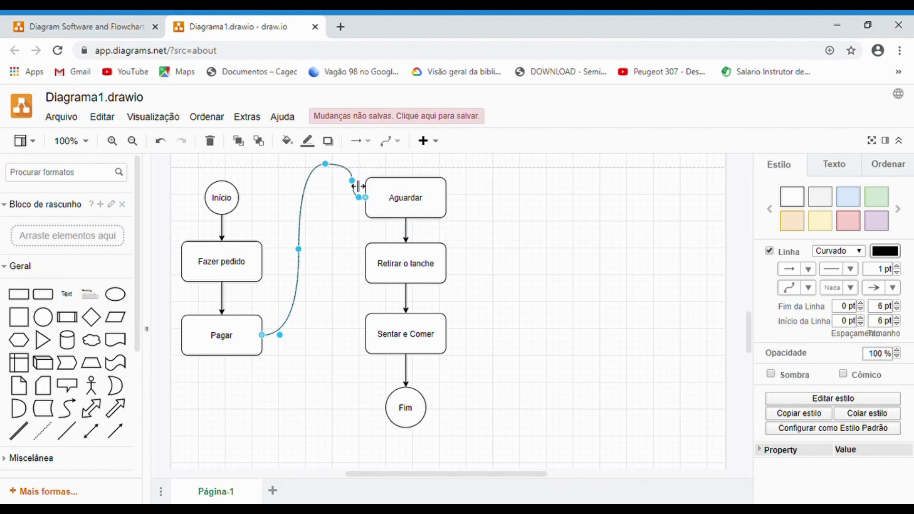
{"action": "left_click", "coordinate": [340, 246]}
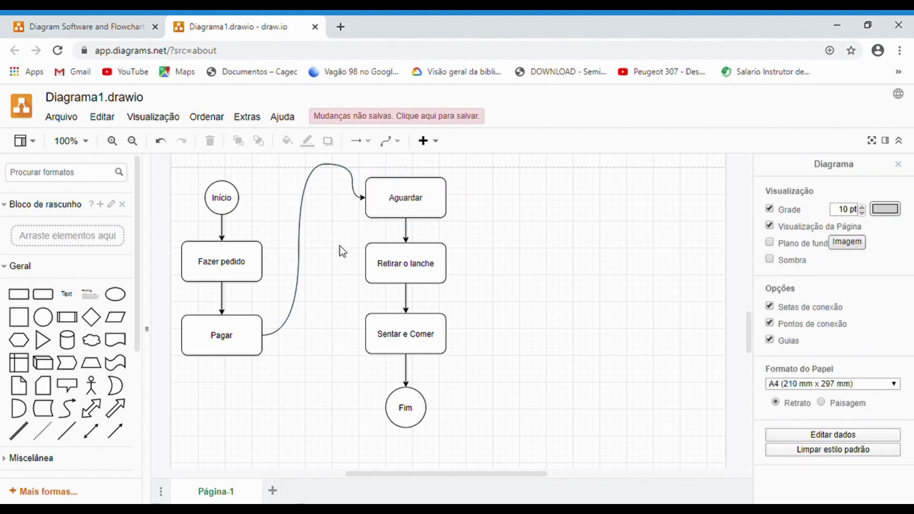
Change the connector from Pagar to Aguardar to a straight diagonal line.
{"action": "left_click", "coordinate": [307, 216]}
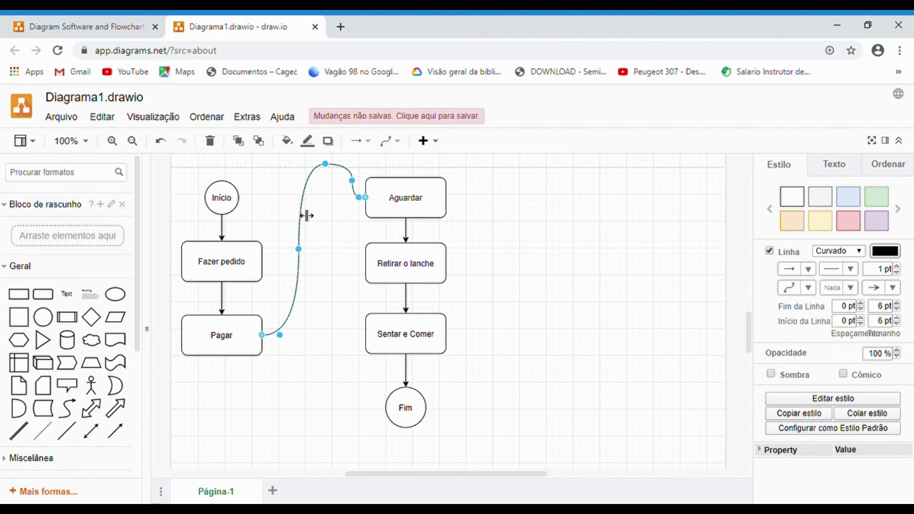
{"action": "left_click", "coordinate": [367, 142]}
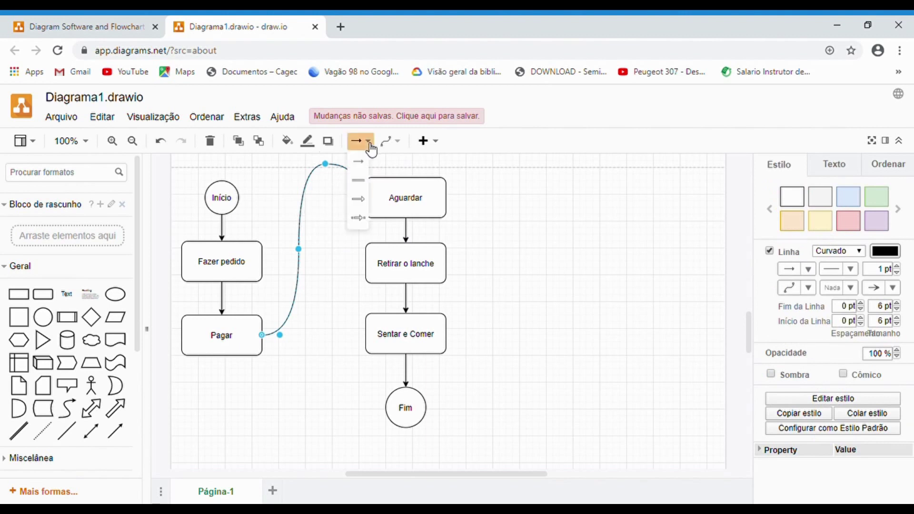
{"action": "left_click", "coordinate": [404, 143]}
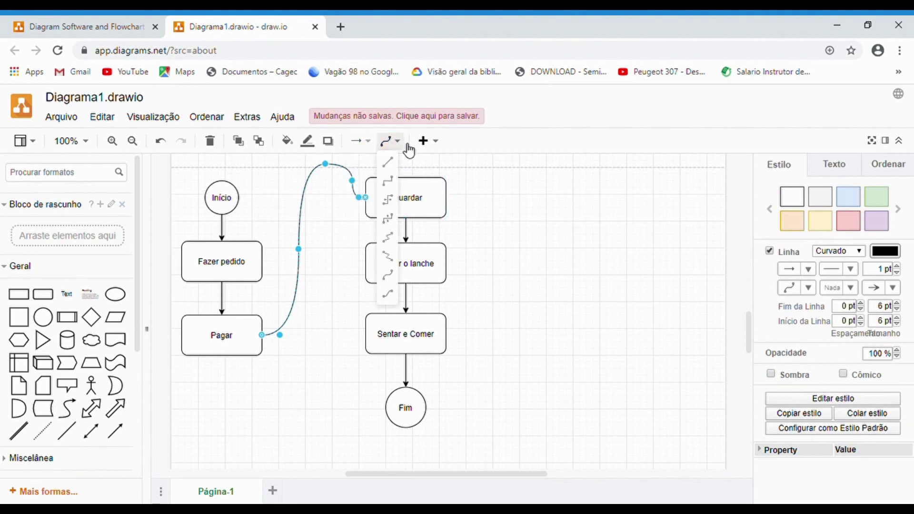
{"action": "left_click", "coordinate": [388, 164]}
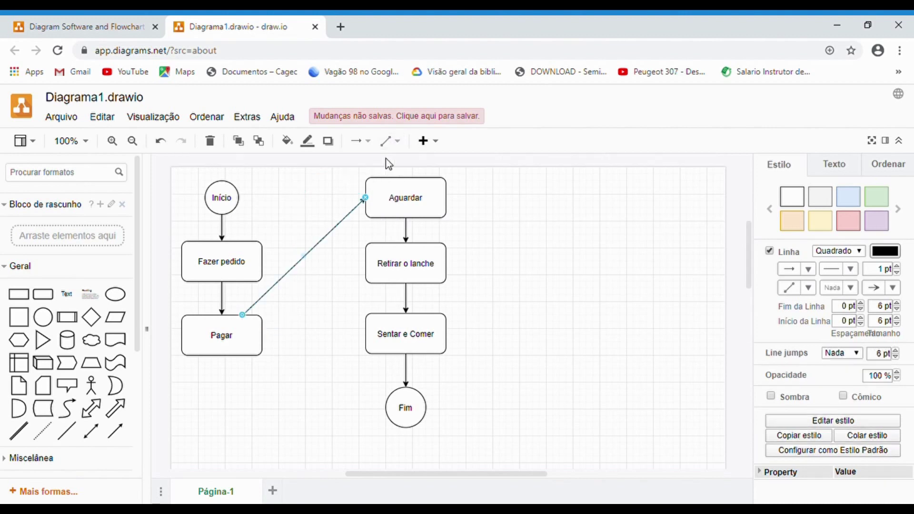
{"action": "left_click", "coordinate": [301, 206]}
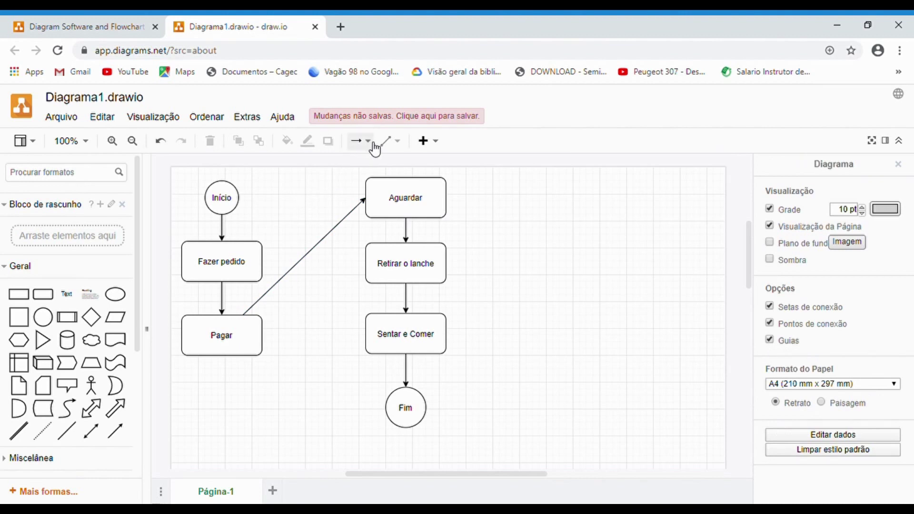
Try the outlined block arrow style on the connector from Pagar to Aguardar, and undo it.
{"action": "left_click", "coordinate": [378, 203]}
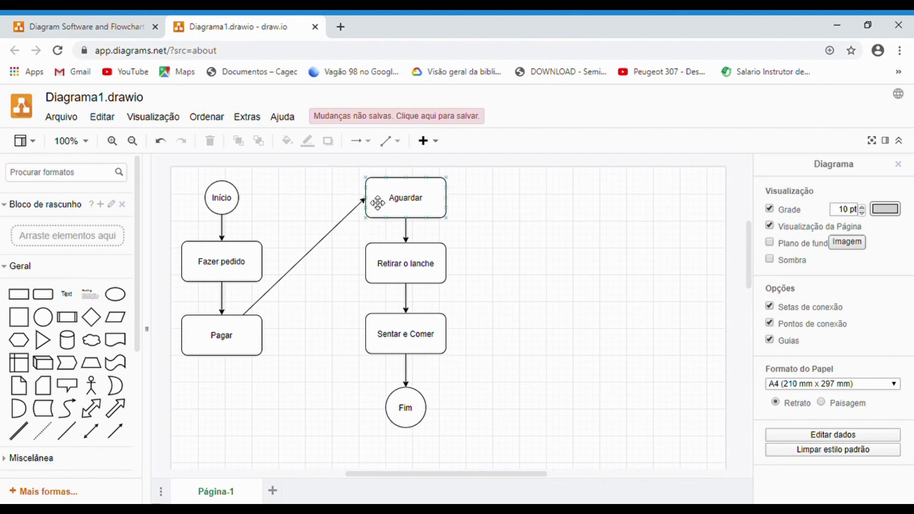
{"action": "left_click", "coordinate": [372, 143]}
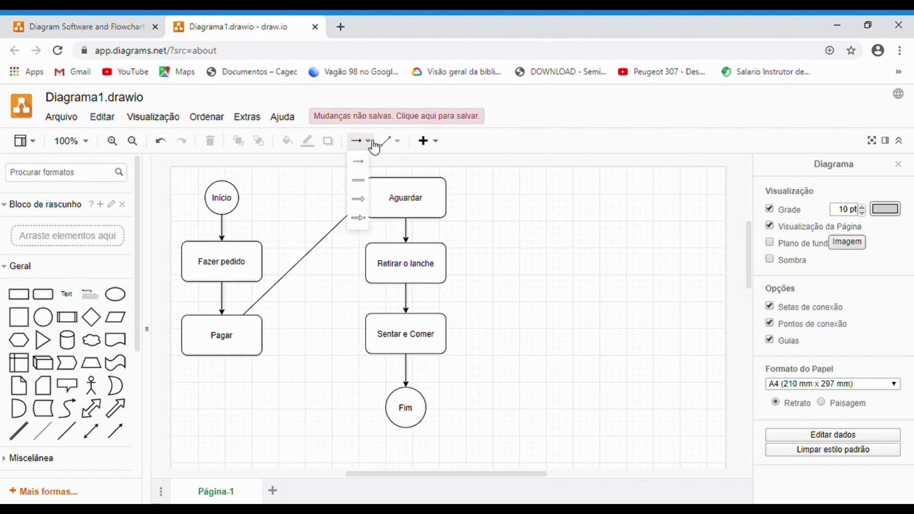
{"action": "left_click", "coordinate": [308, 271]}
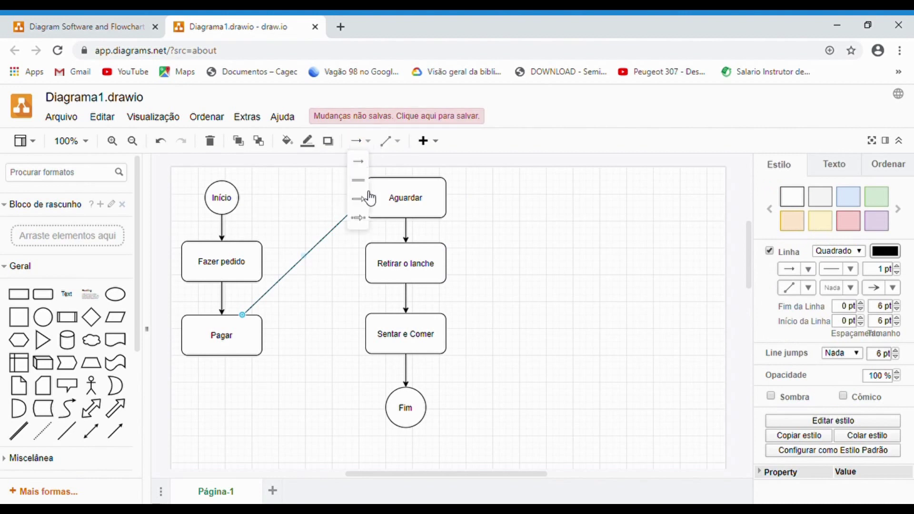
{"action": "left_click", "coordinate": [365, 205]}
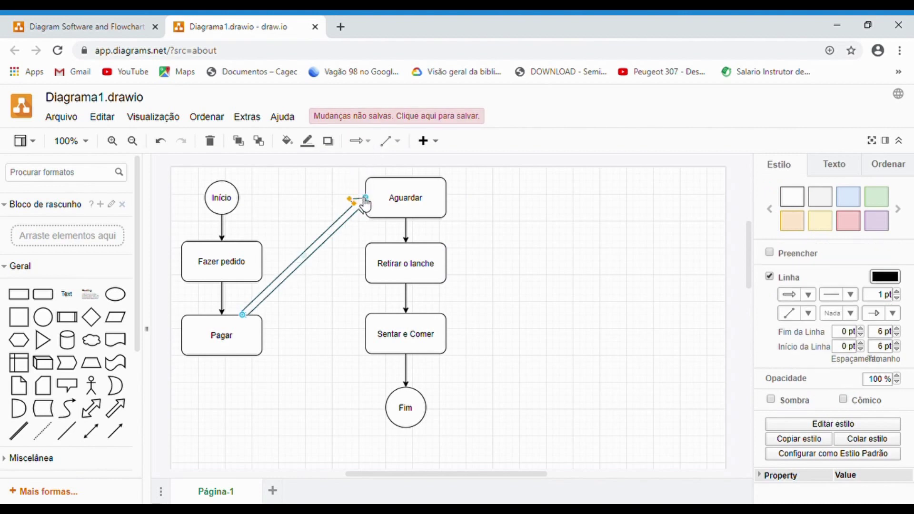
{"action": "left_click", "coordinate": [332, 342]}
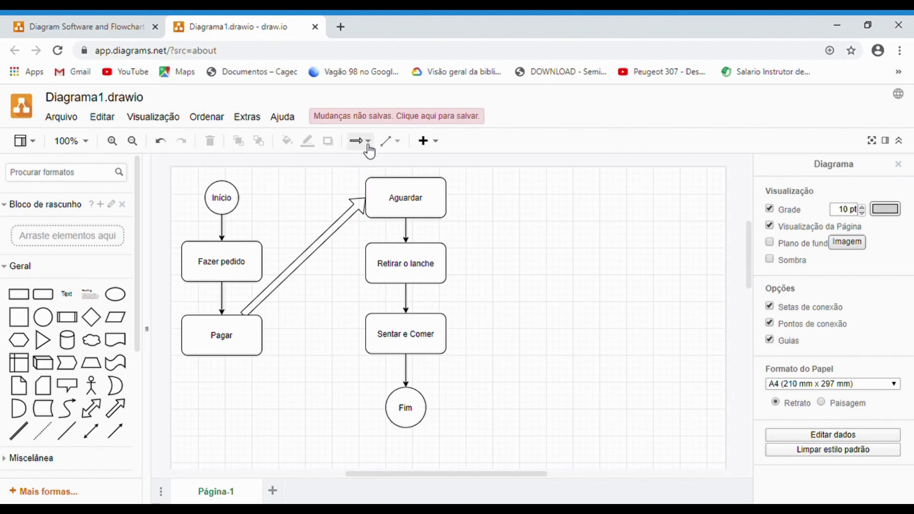
{"action": "key", "text": "ctrl+z"}
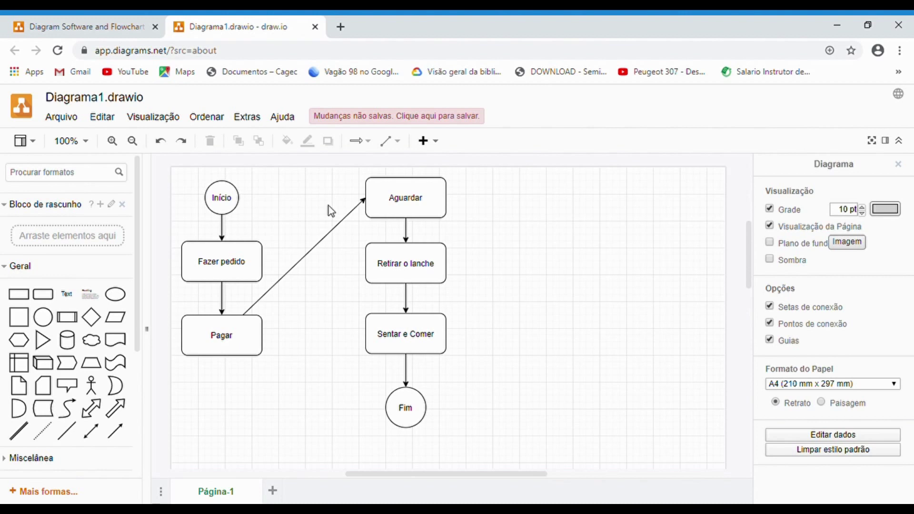
Replace the label of the Retirar o lanche box with "outro rotulo".
{"action": "left_click", "coordinate": [423, 274]}
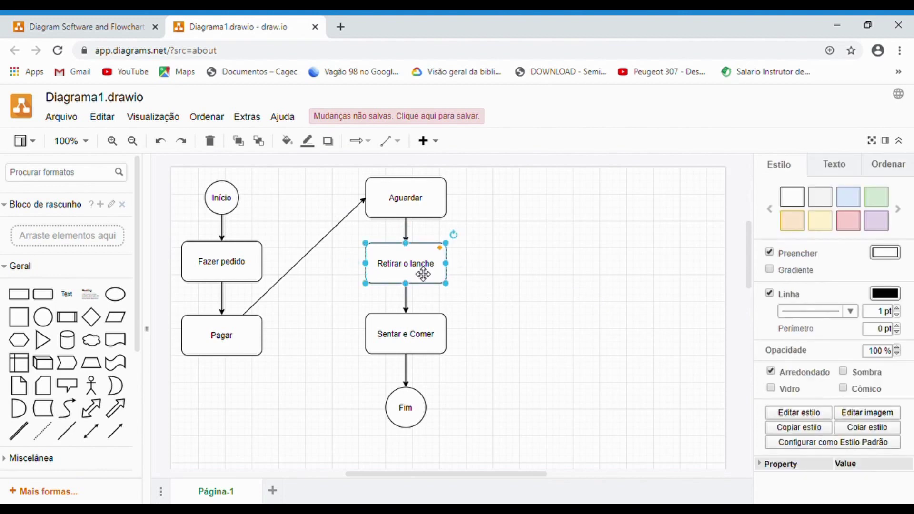
{"action": "double_click", "coordinate": [419, 272]}
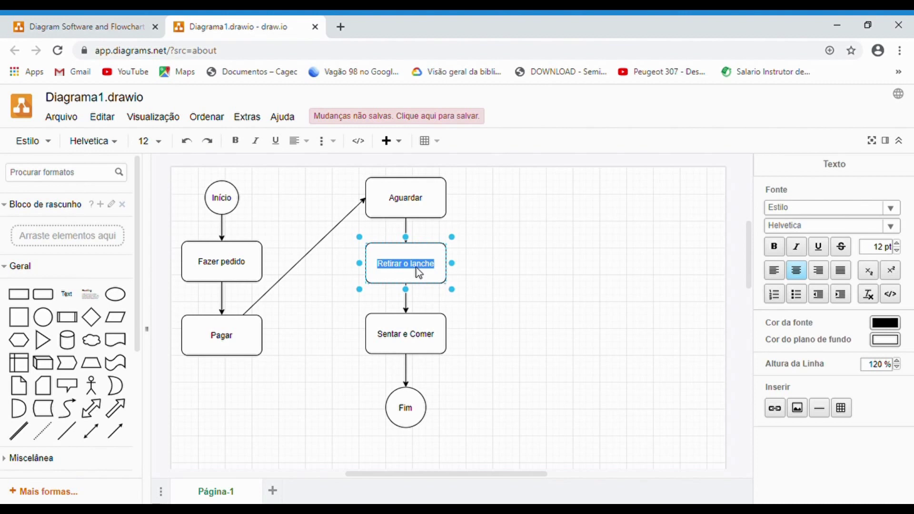
{"action": "type", "text": "outro"}
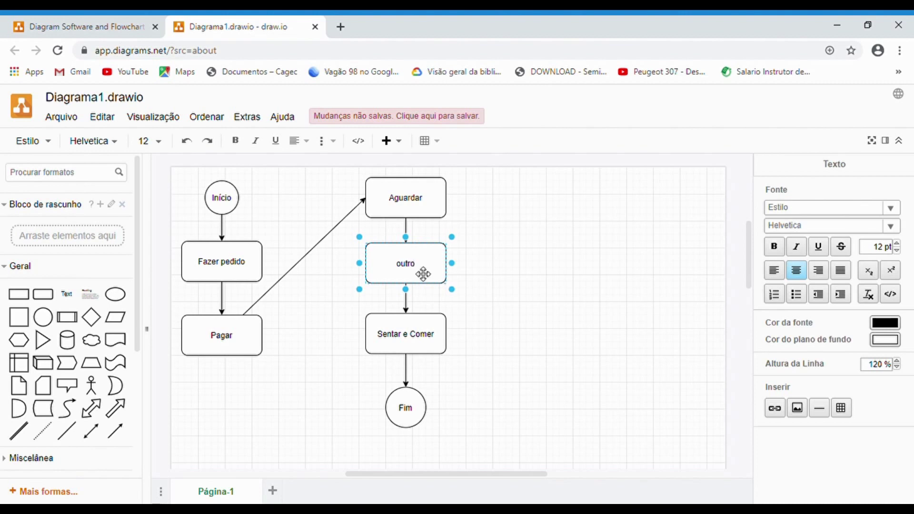
{"action": "type", "text": " rotulo"}
{"action": "key", "text": "Return"}
{"action": "left_click", "coordinate": [577, 265]}
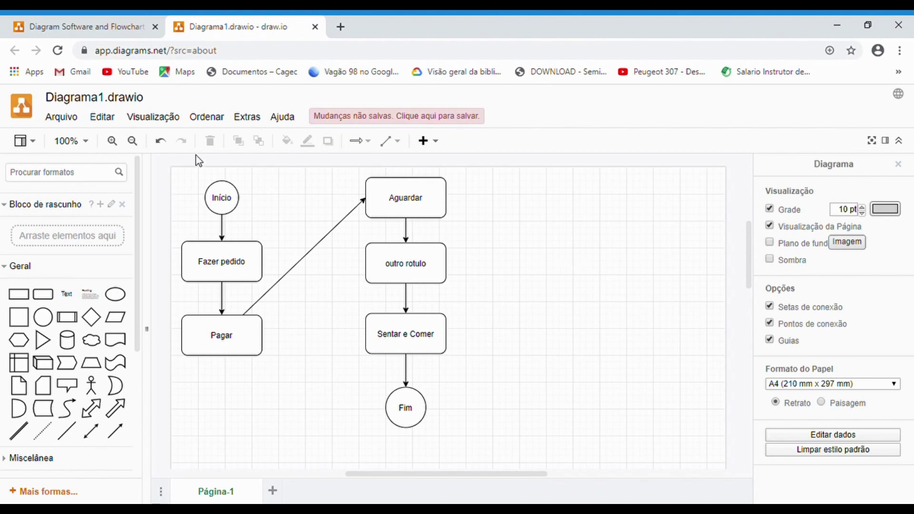
Open the saved Diagrama1.drawio from the device's Downloads folder, dismiss the desktop app offer and close the duplicate browser tab.
{"action": "left_click", "coordinate": [70, 125]}
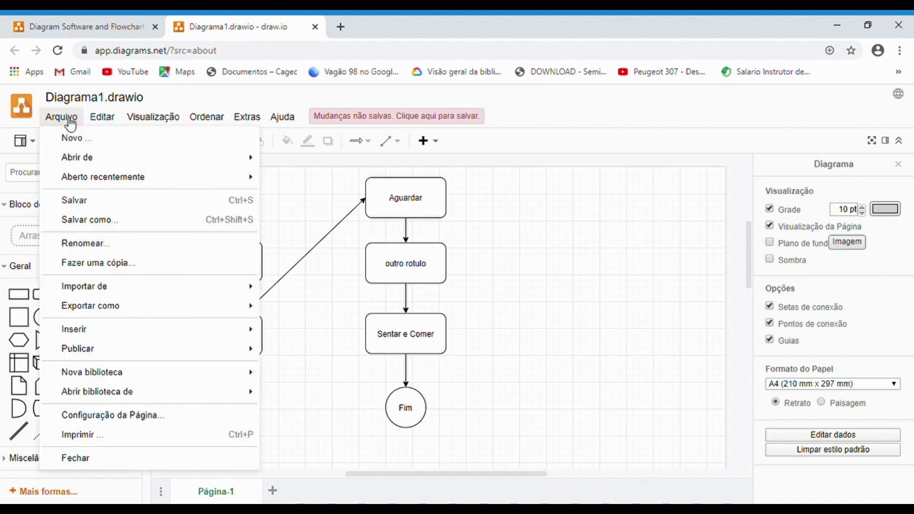
{"action": "mouse_move", "coordinate": [76, 157]}
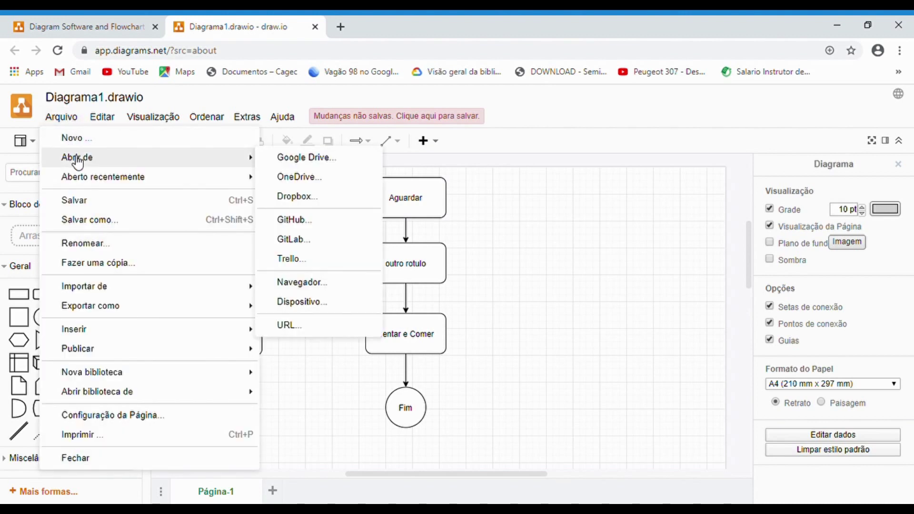
{"action": "left_click", "coordinate": [295, 302]}
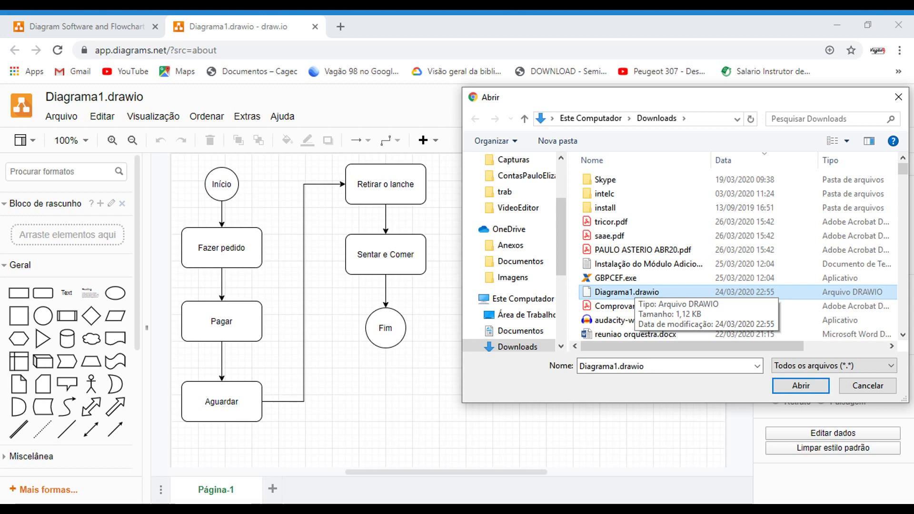
{"action": "key", "text": "Return"}
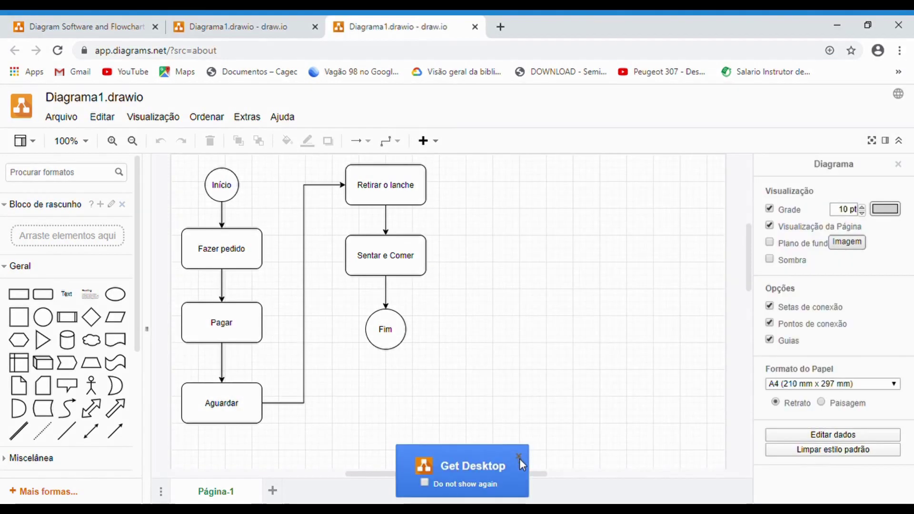
{"action": "left_click", "coordinate": [521, 461]}
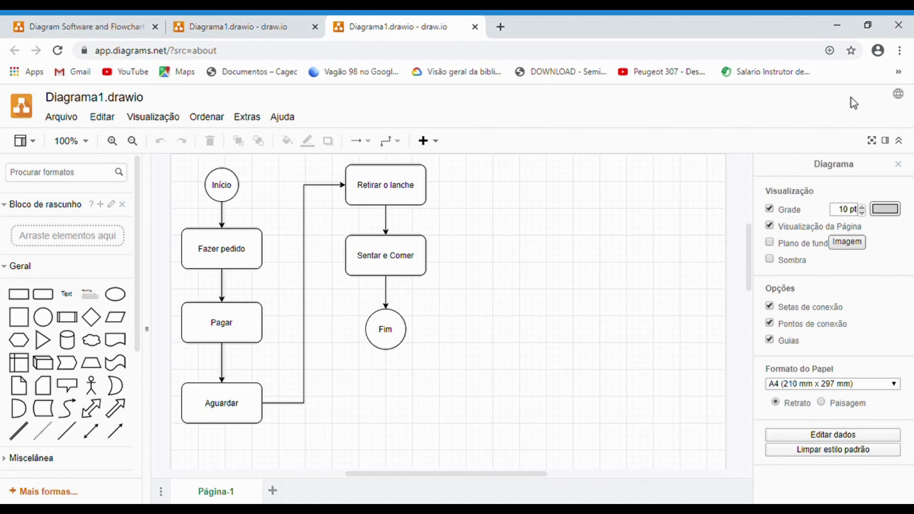
{"action": "key", "text": "ctrl+w"}
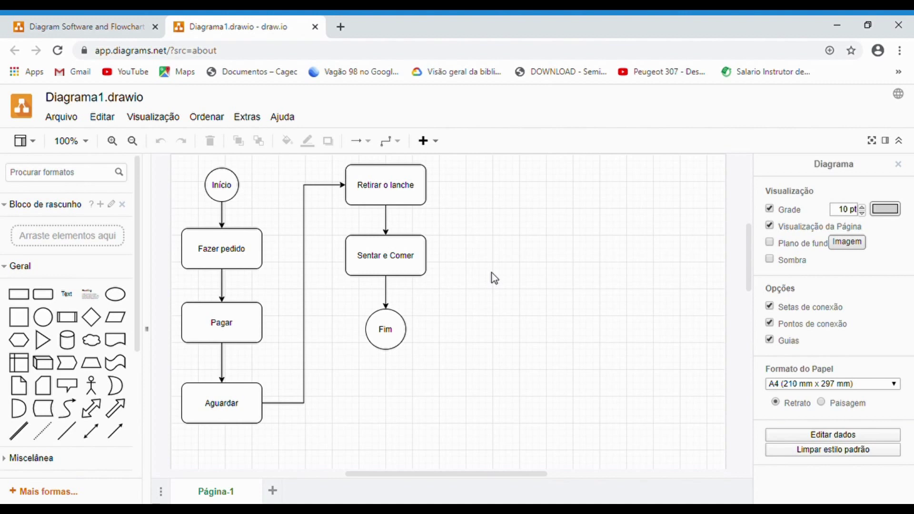
Preview the print layout of the flowchart on A4 portrait paper at 100 %, and close the preview.
{"action": "left_click", "coordinate": [67, 118]}
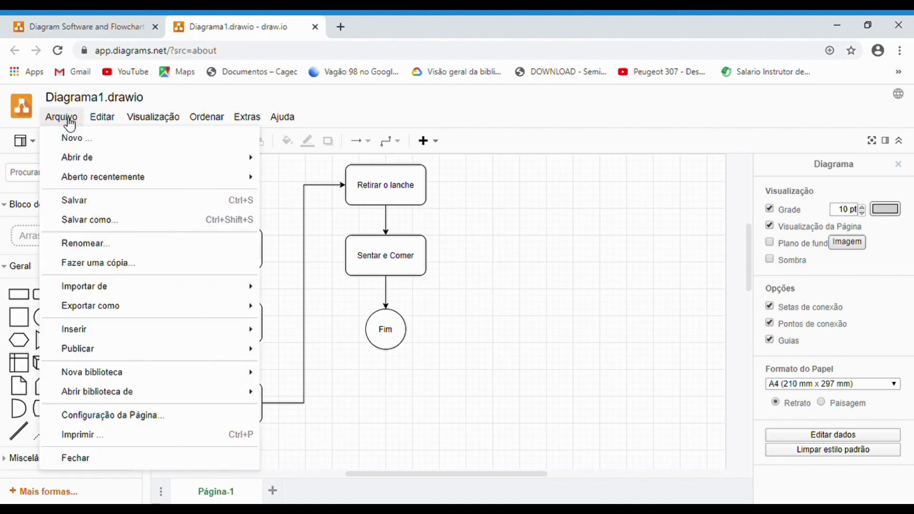
{"action": "left_click", "coordinate": [90, 437]}
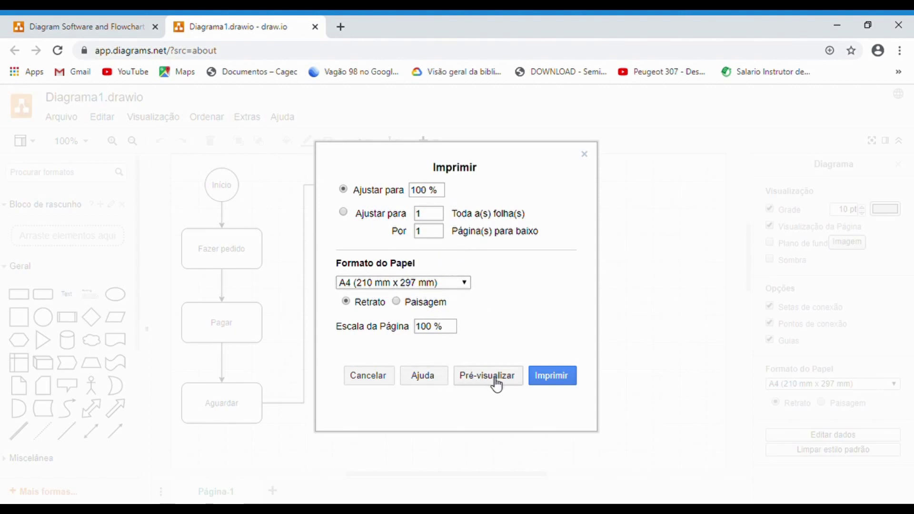
{"action": "left_click", "coordinate": [485, 375]}
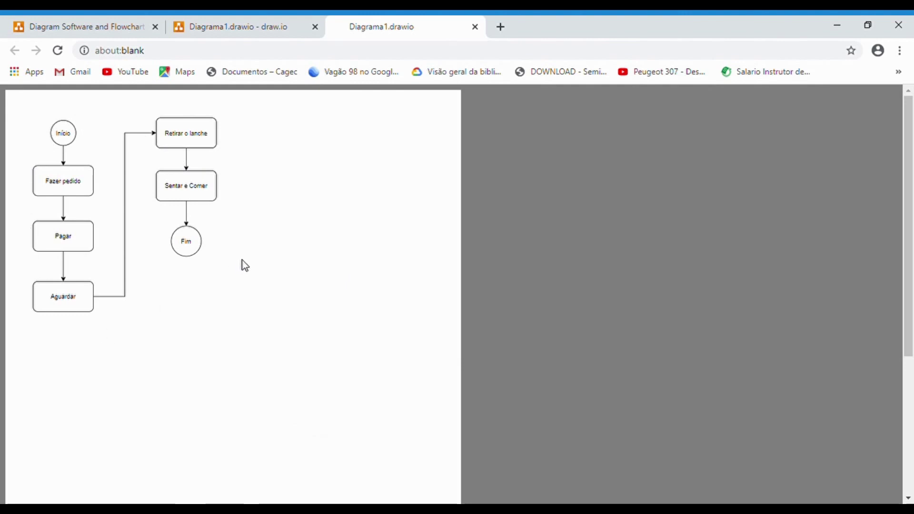
{"action": "left_click", "coordinate": [475, 27]}
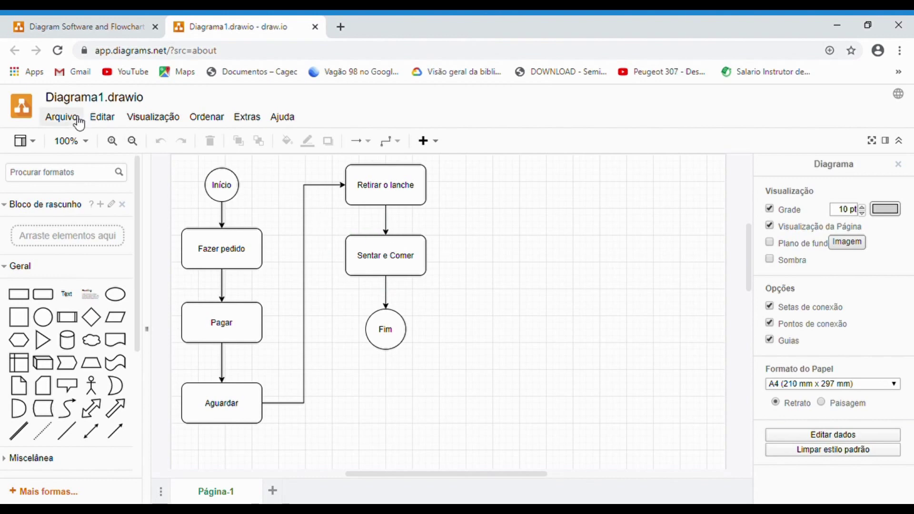
Send the flowchart to the browser's print dialog and cancel the printing.
{"action": "left_click", "coordinate": [62, 118]}
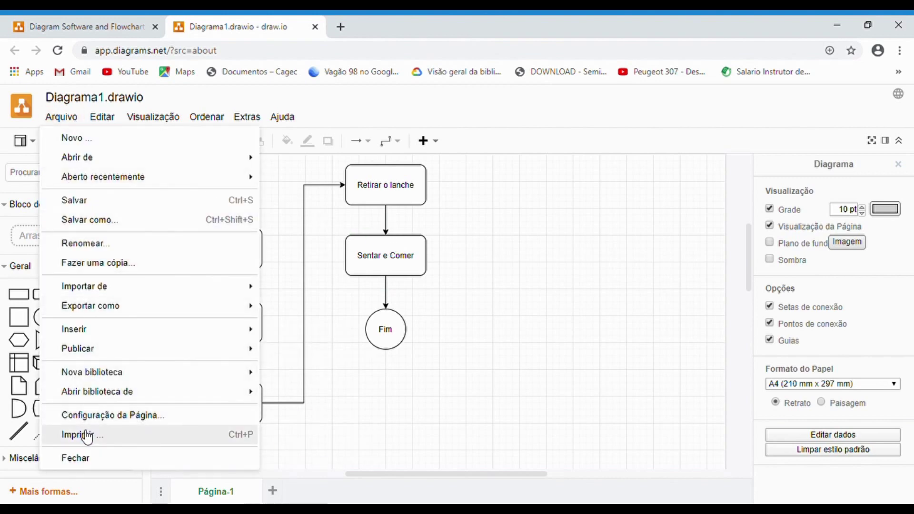
{"action": "left_click", "coordinate": [84, 435]}
{"action": "left_click", "coordinate": [565, 376]}
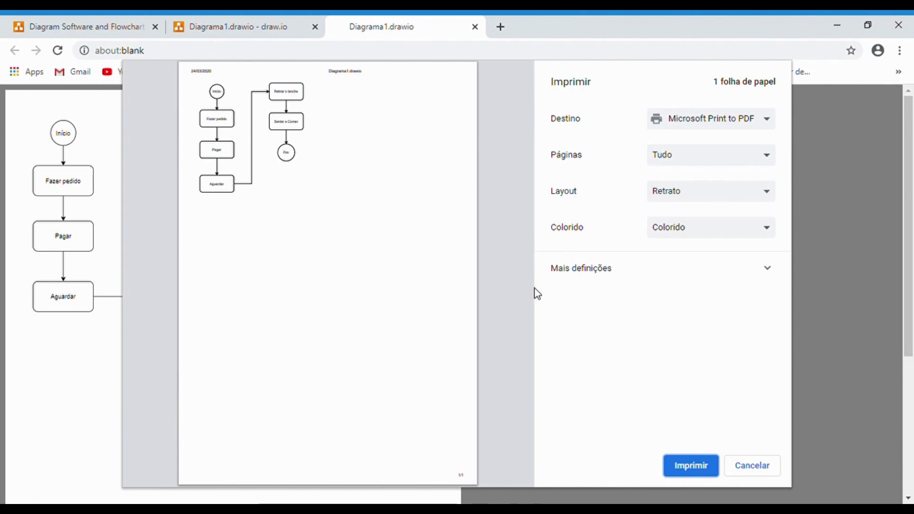
{"action": "left_click", "coordinate": [757, 469]}
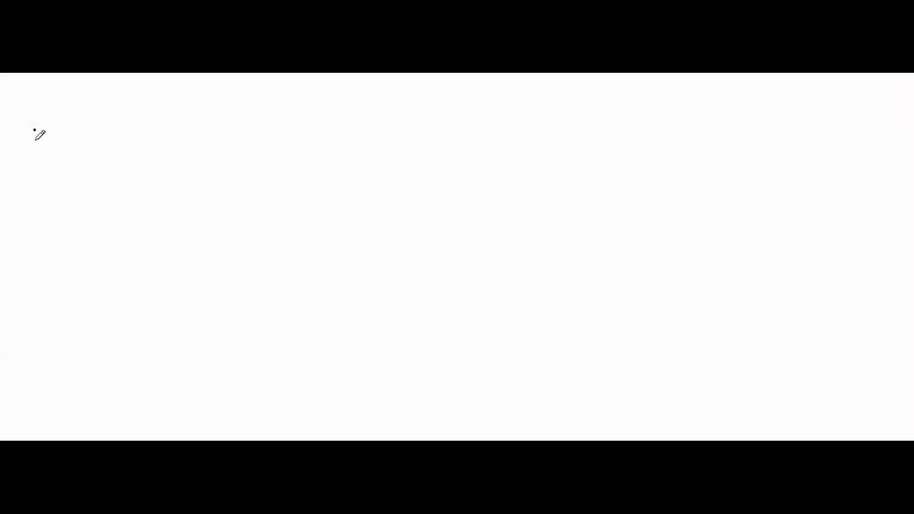
{"action": "mouse_move", "coordinate": [37, 132]}
{"action": "left_mouse_down"}
{"action": "mouse_move", "coordinate": [69, 146]}
{"action": "mouse_move", "coordinate": [261, 147]}
{"action": "mouse_move", "coordinate": [291, 169]}
{"action": "left_mouse_up"}
{"action": "mouse_move", "coordinate": [184, 269]}
{"action": "left_mouse_down"}
{"action": "mouse_move", "coordinate": [218, 270]}
{"action": "mouse_move", "coordinate": [257, 288]}
{"action": "left_mouse_up"}
{"action": "mouse_move", "coordinate": [55, 347]}
{"action": "left_mouse_down"}
{"action": "mouse_move", "coordinate": [118, 375]}
{"action": "mouse_move", "coordinate": [192, 359]}
{"action": "mouse_move", "coordinate": [234, 388]}
{"action": "mouse_move", "coordinate": [327, 346]}
{"action": "left_mouse_up"}
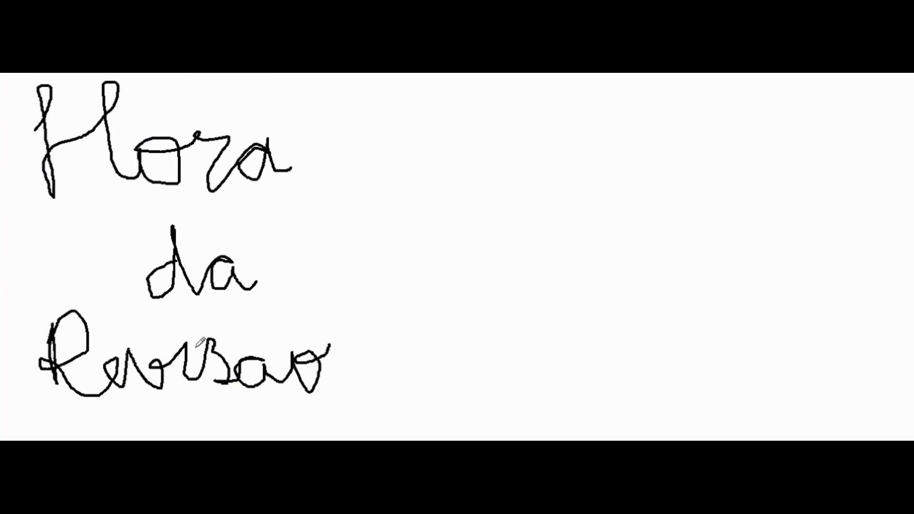
{"action": "left_click_drag", "start_coordinate": [193, 335], "coordinate": [197, 339]}
{"action": "left_click_drag", "start_coordinate": [233, 355], "coordinate": [248, 352]}
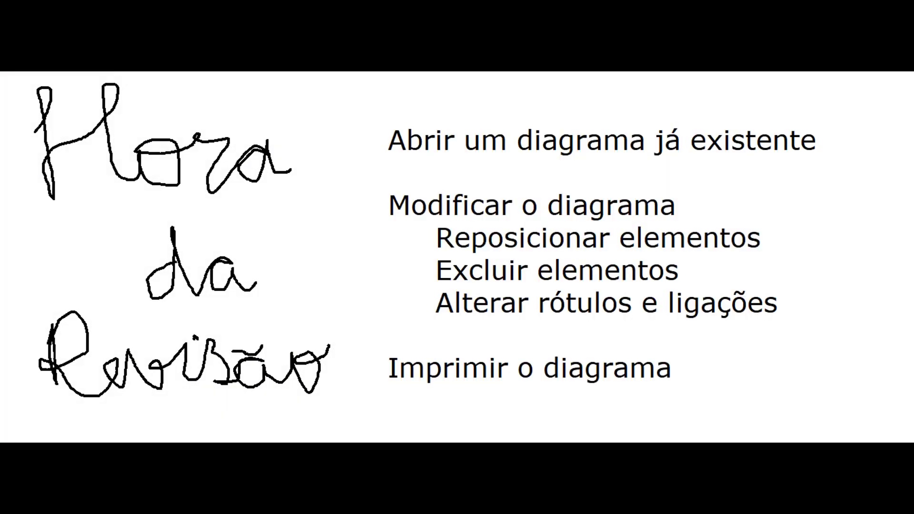
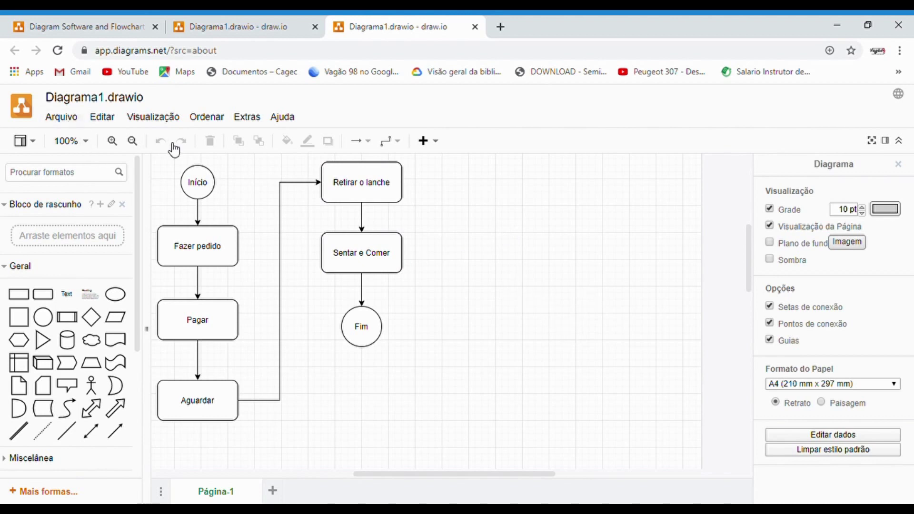
Save the flowchart under the new name Diagrama2.drawio in the root folder of Google Drive.
{"action": "left_click", "coordinate": [63, 122]}
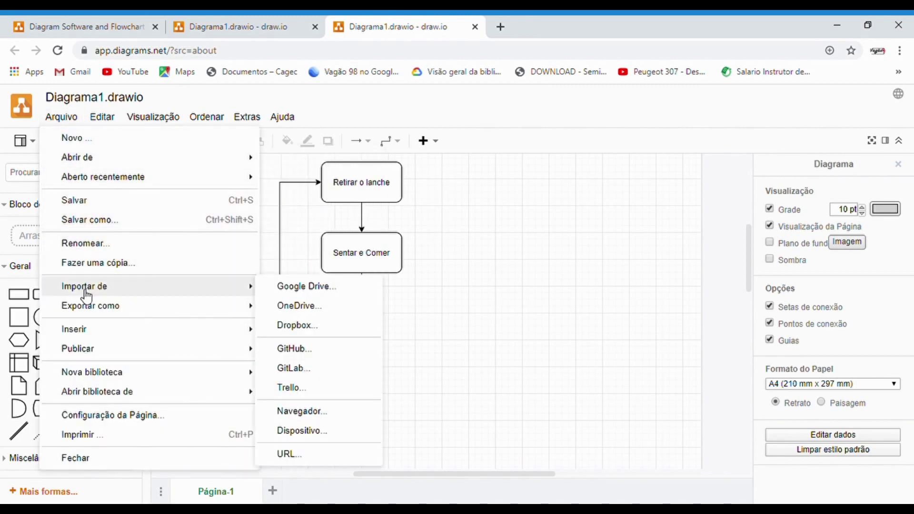
{"action": "mouse_move", "coordinate": [93, 315]}
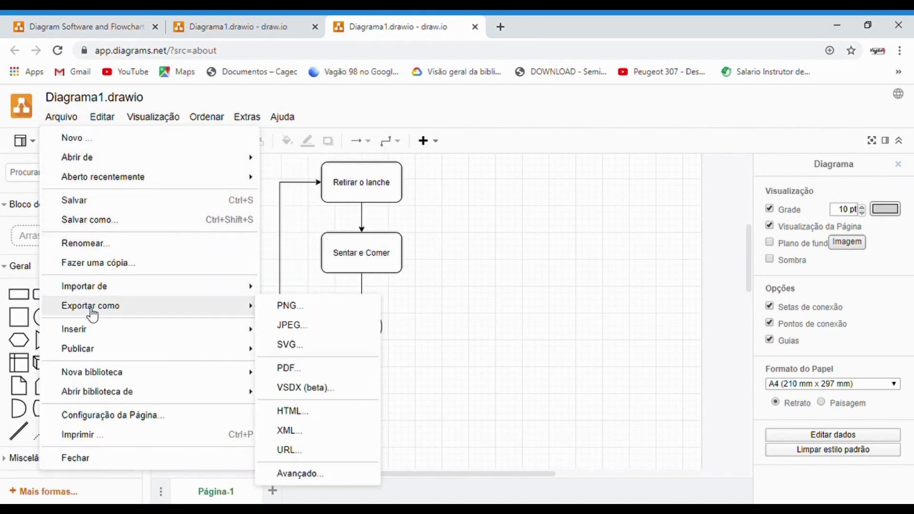
{"action": "left_click", "coordinate": [88, 221]}
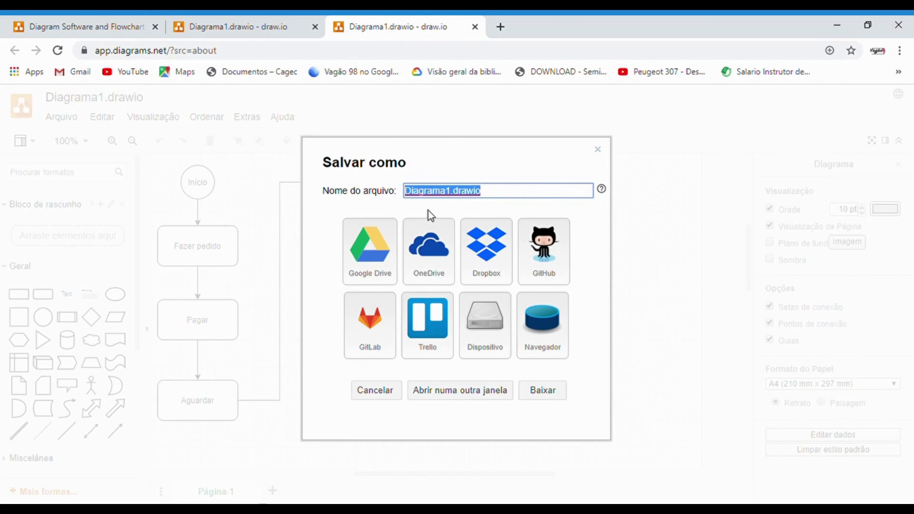
{"action": "left_click", "coordinate": [456, 193]}
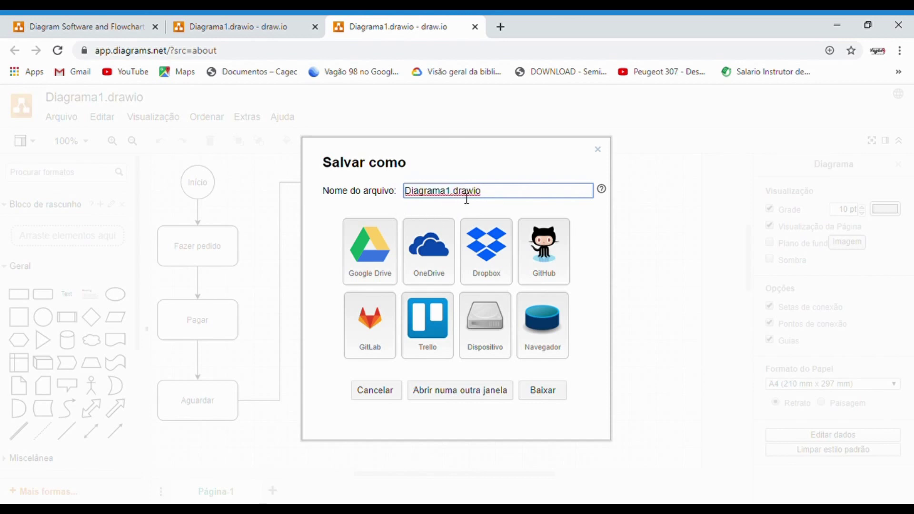
{"action": "key", "text": "BackSpace"}
{"action": "type", "text": "2"}
{"action": "left_click", "coordinate": [452, 165]}
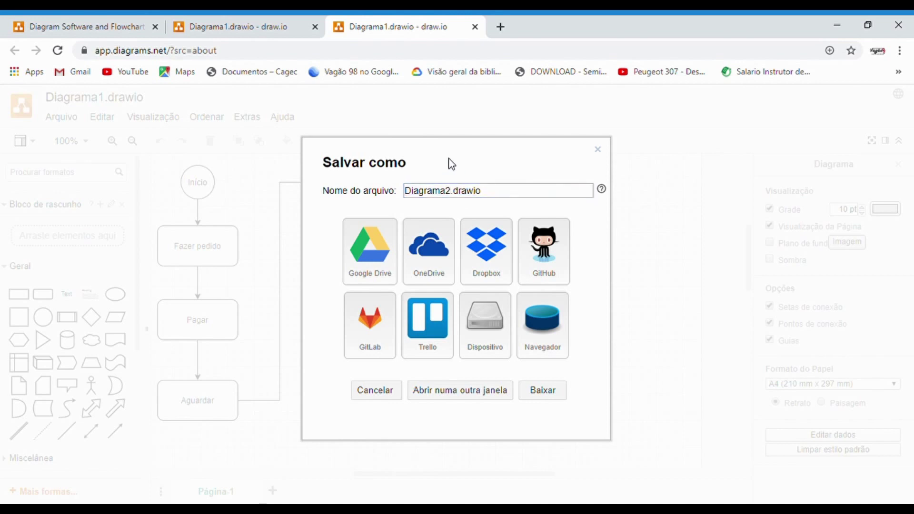
{"action": "left_click", "coordinate": [374, 254]}
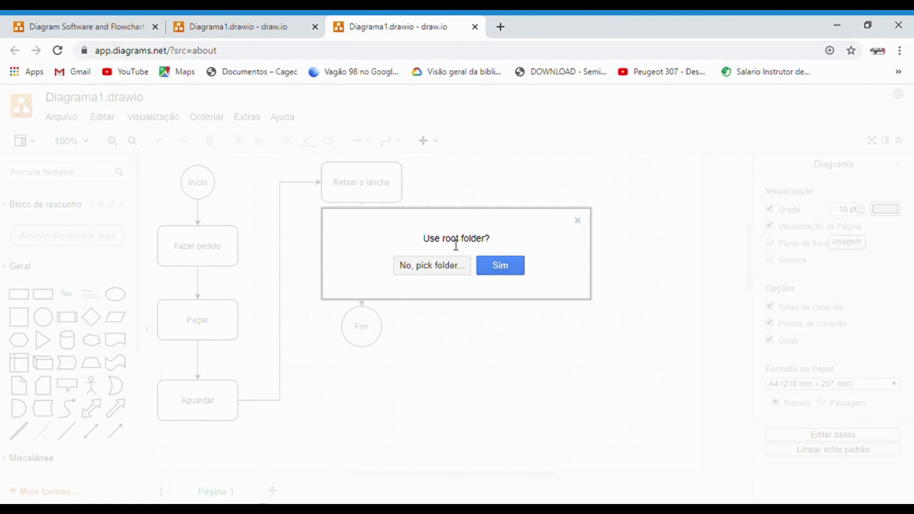
{"action": "left_click", "coordinate": [505, 269]}
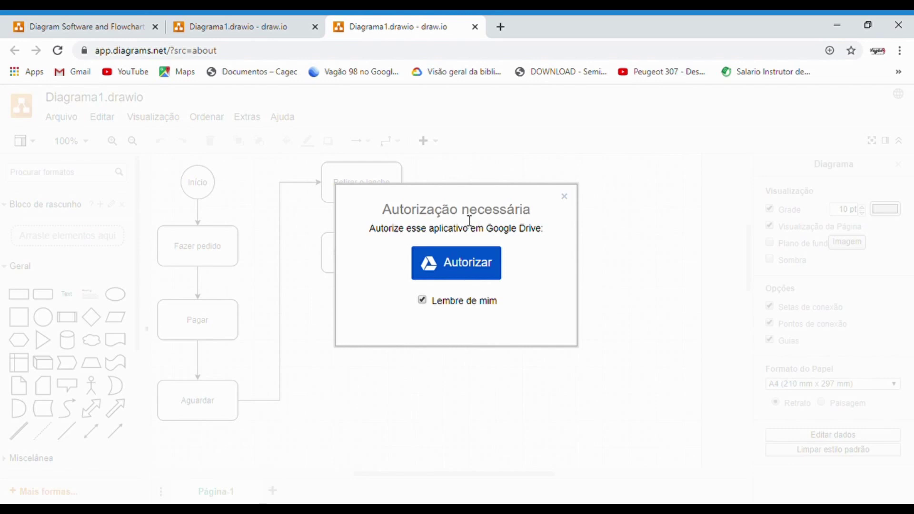
Authorize draw.io to access the chosen account's Google Drive, and open the saved diagram in the current window.
{"action": "left_click", "coordinate": [451, 264]}
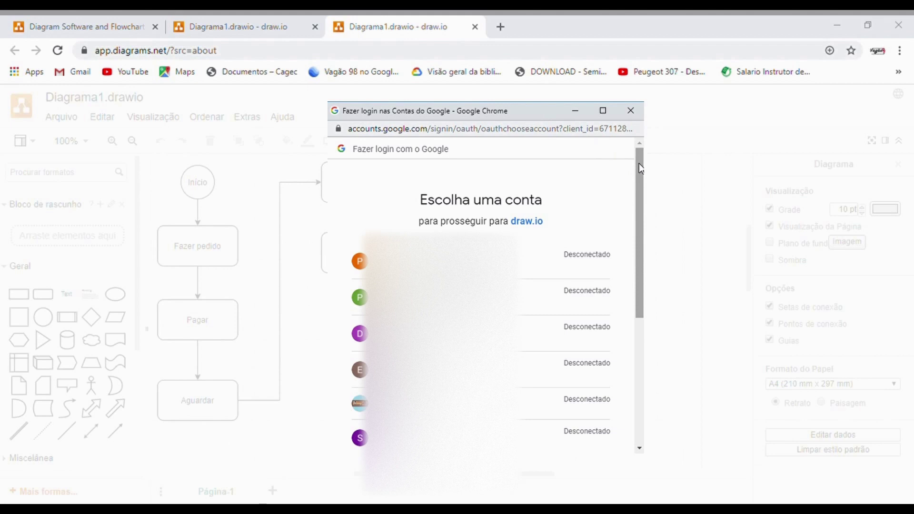
{"action": "left_click_drag", "start_coordinate": [640, 169], "coordinate": [640, 323]}
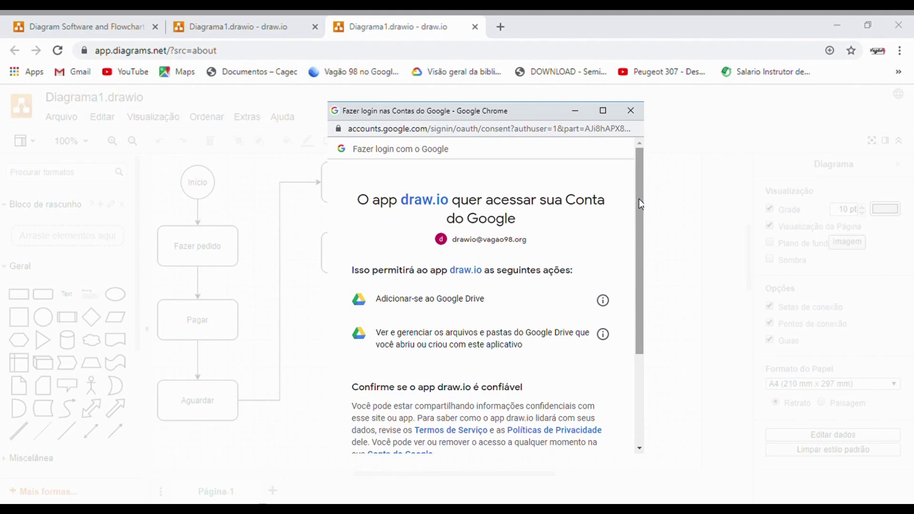
{"action": "mouse_move", "coordinate": [640, 204]}
{"action": "left_mouse_down"}
{"action": "mouse_move", "coordinate": [639, 278]}
{"action": "mouse_move", "coordinate": [641, 192]}
{"action": "mouse_move", "coordinate": [641, 316]}
{"action": "left_mouse_up"}
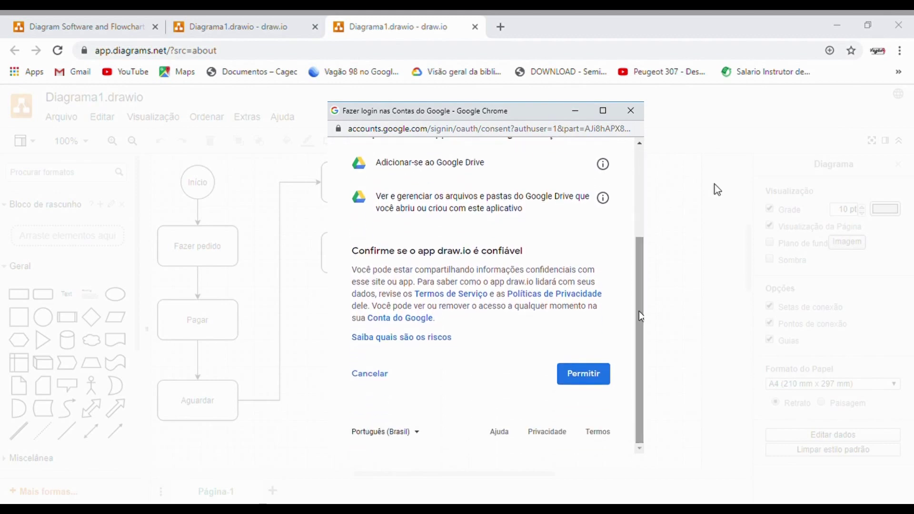
{"action": "left_click", "coordinate": [584, 374]}
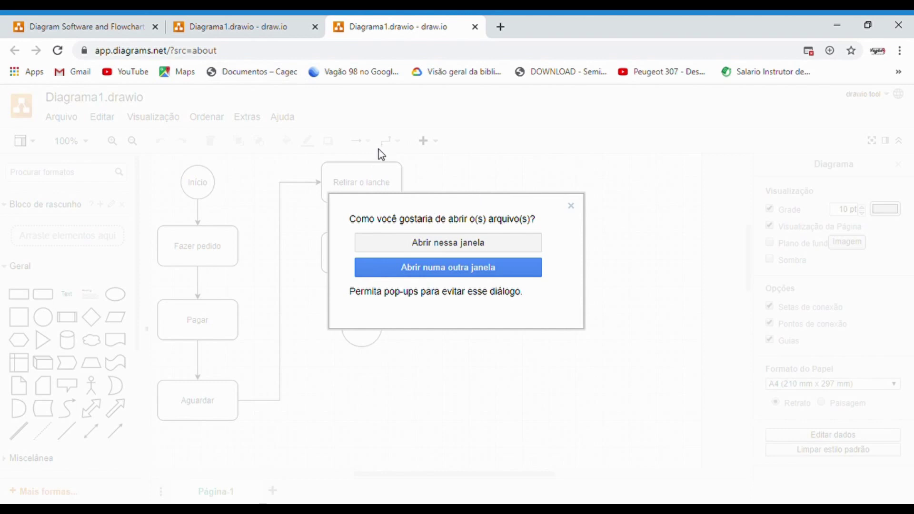
{"action": "left_click", "coordinate": [446, 245]}
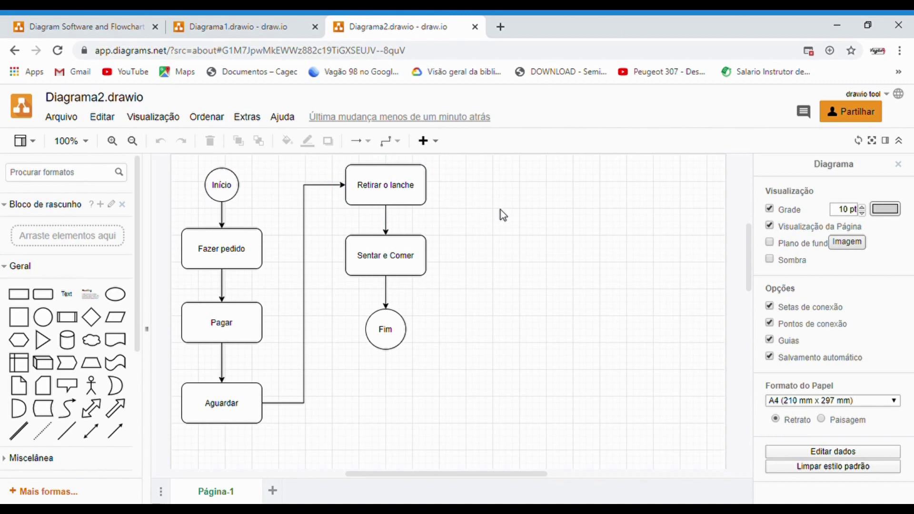
Close the current diagram and reopen Diagrama2.drawio from the existing diagrams in Google Drive.
{"action": "key", "text": "ctrl+w"}
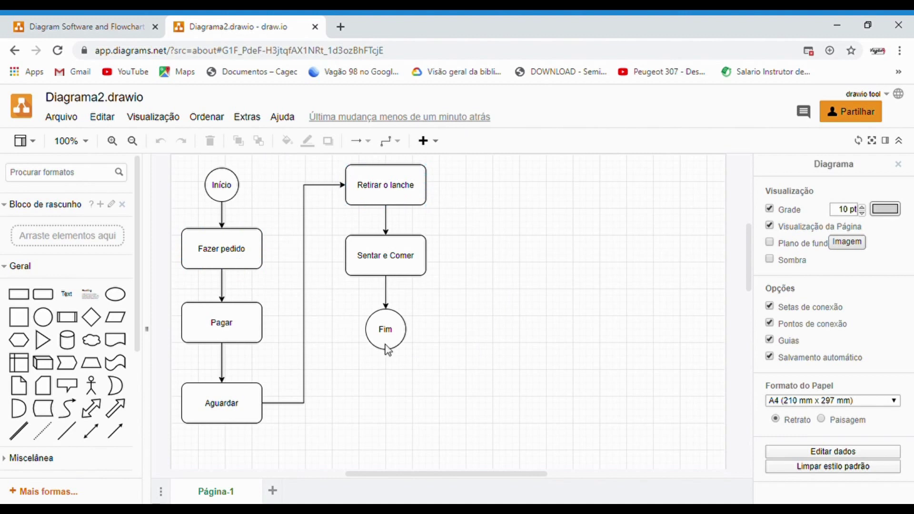
{"action": "left_click", "coordinate": [65, 121]}
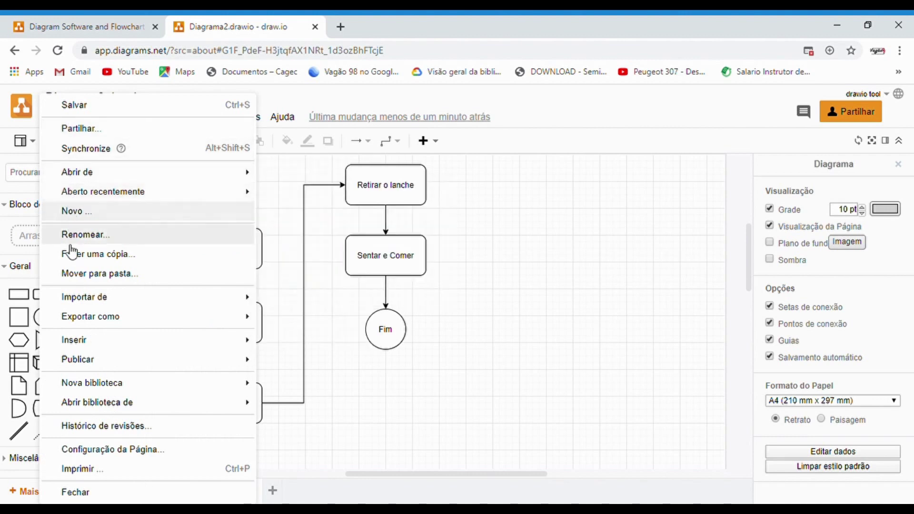
{"action": "left_click", "coordinate": [76, 492]}
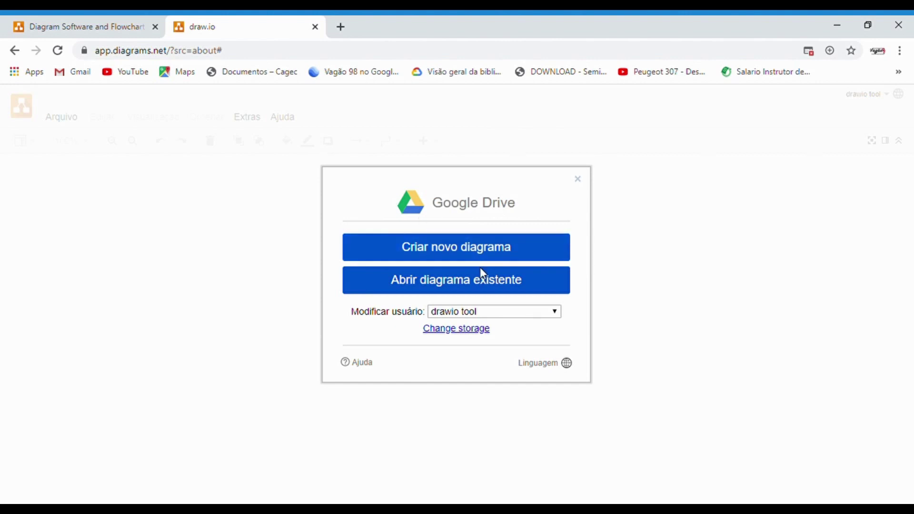
{"action": "left_click", "coordinate": [444, 285]}
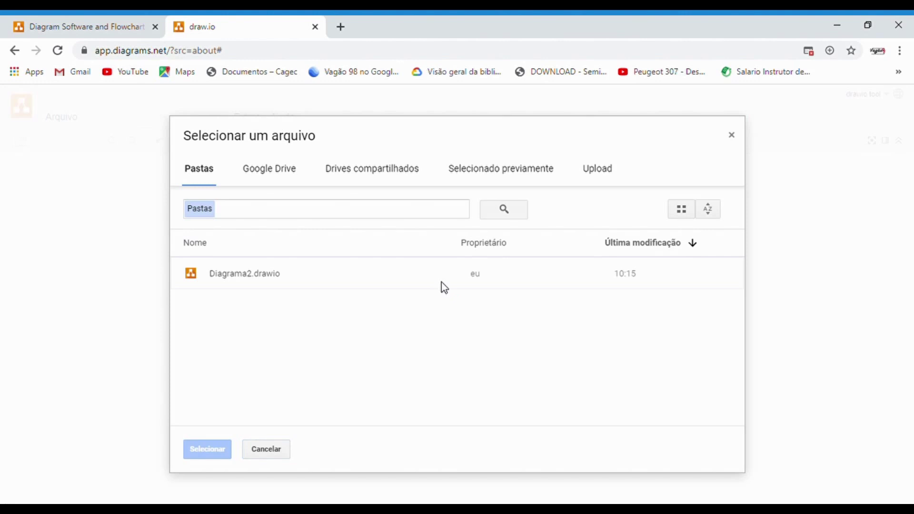
{"action": "left_click", "coordinate": [242, 274]}
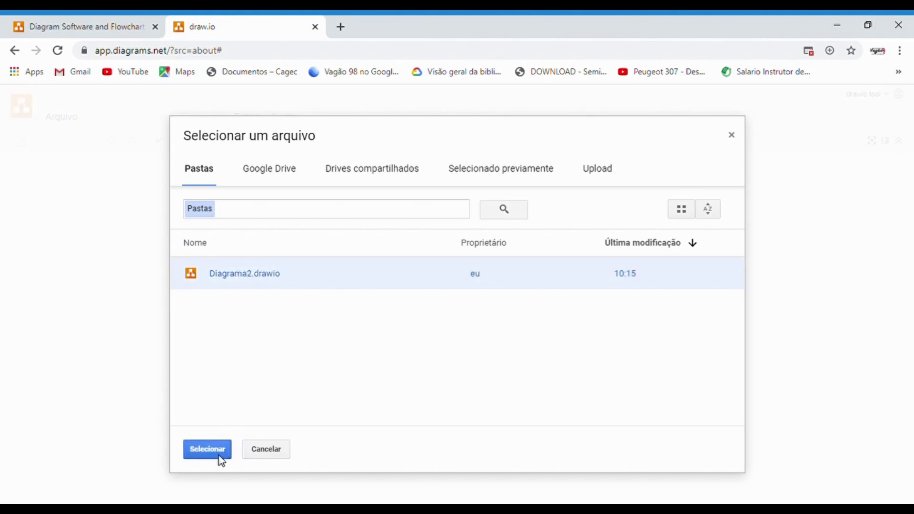
{"action": "left_click", "coordinate": [208, 450]}
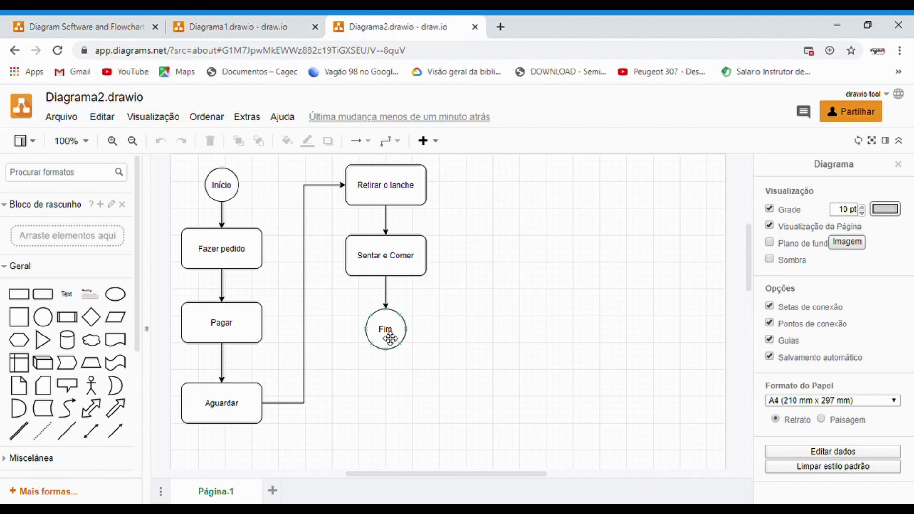
Move the Fim circle farther down and the Sentar e Comer box to the right, and clear the selection.
{"action": "left_click_drag", "start_coordinate": [394, 351], "coordinate": [393, 384]}
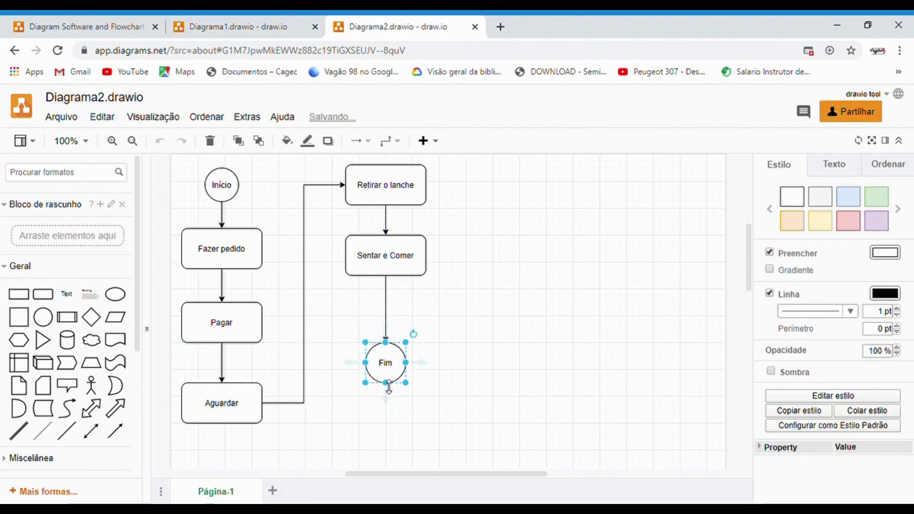
{"action": "left_click_drag", "start_coordinate": [417, 274], "coordinate": [462, 280]}
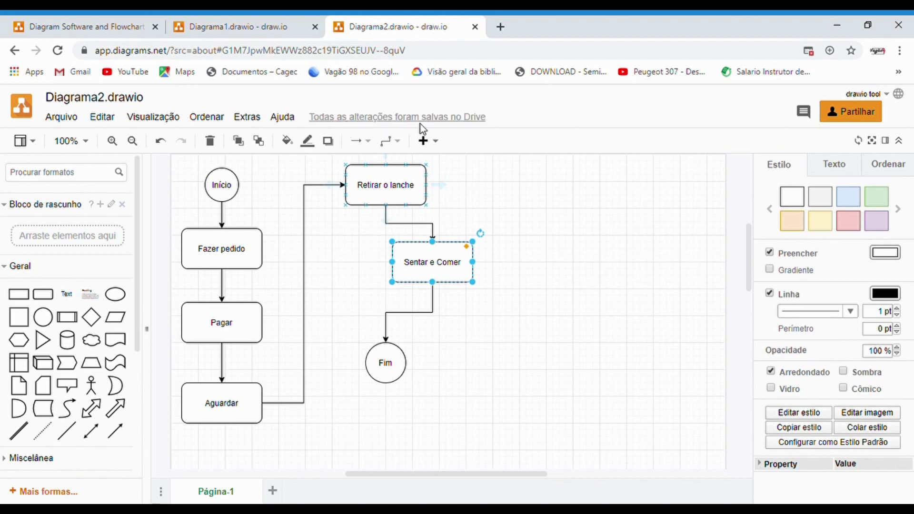
{"action": "left_click", "coordinate": [576, 266]}
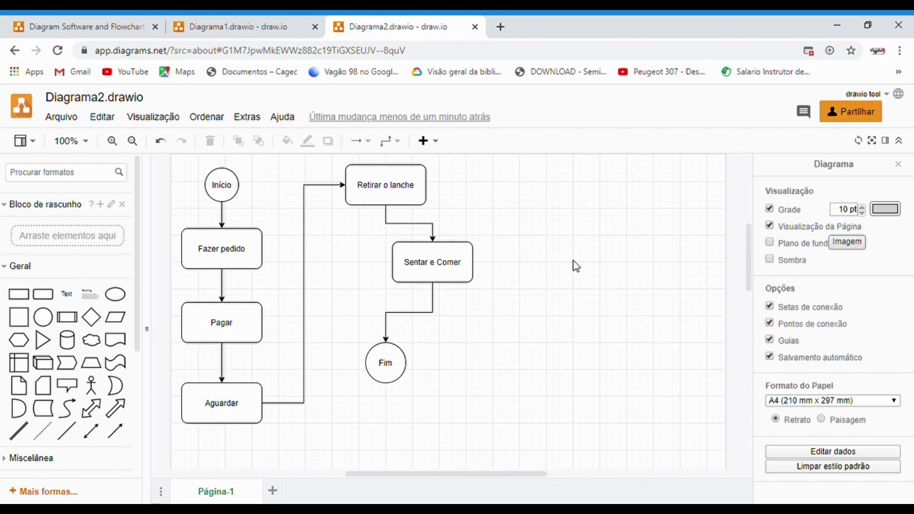
Close the extra browser tab with the edited Diagrama2 and open Diagrama1.drawio from the device.
{"action": "key", "text": "ctrl+w"}
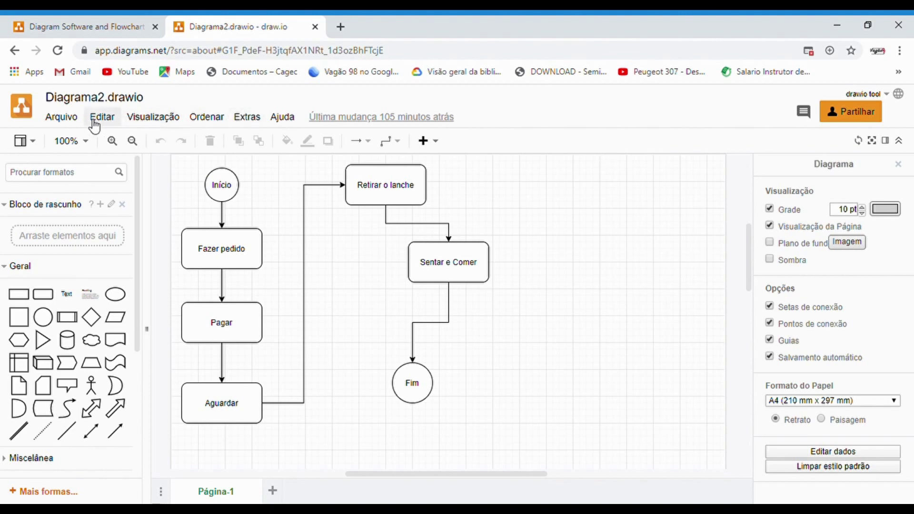
{"action": "left_click", "coordinate": [63, 118]}
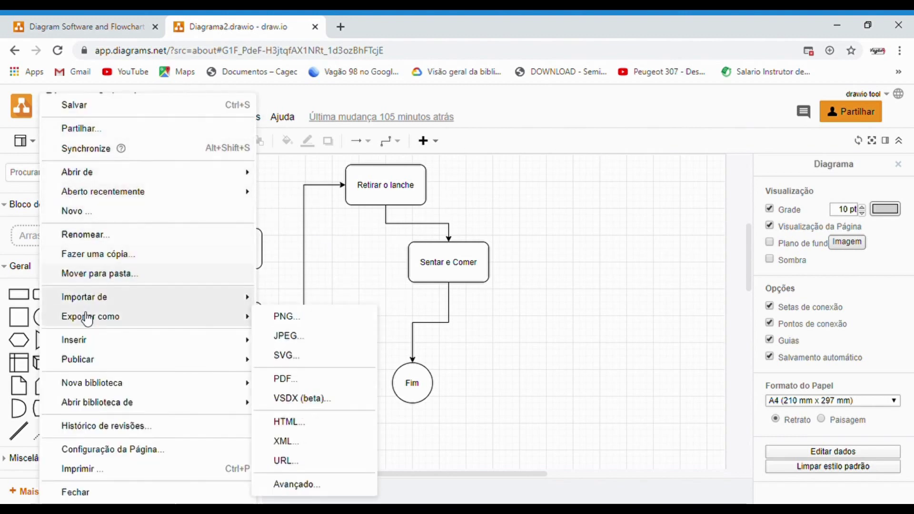
{"action": "mouse_move", "coordinate": [96, 177]}
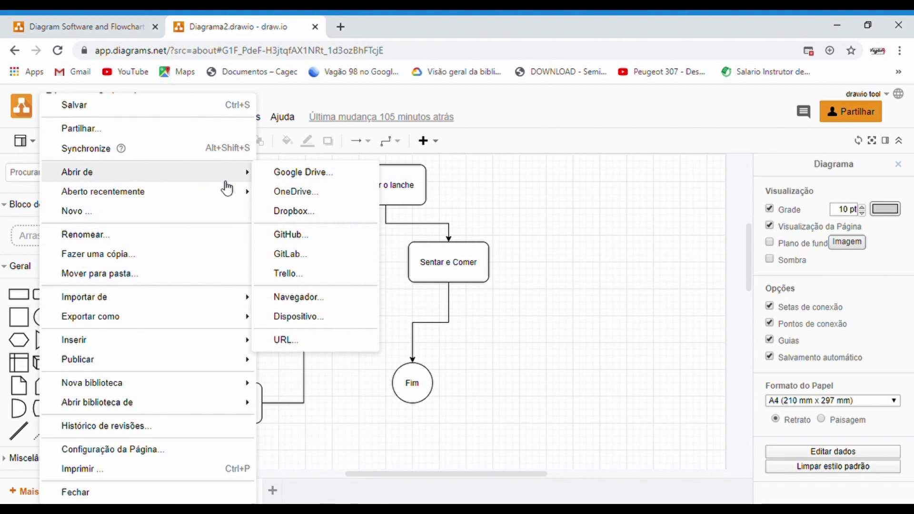
{"action": "left_click", "coordinate": [309, 317]}
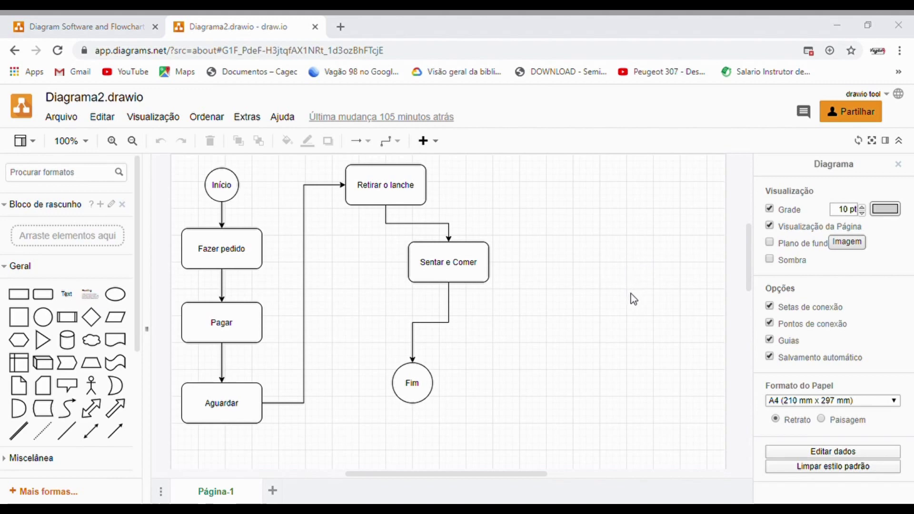
{"action": "key", "text": "Return"}
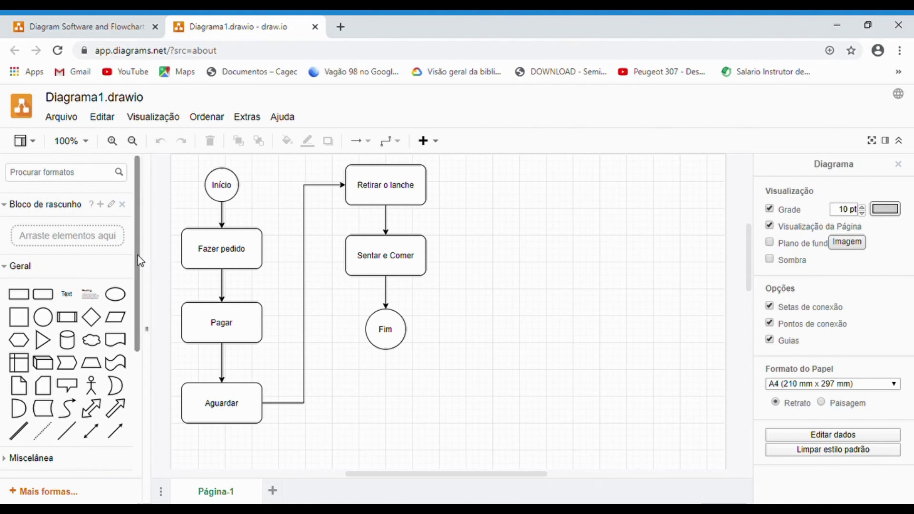
Expand the Miscelânea, Avançado, Básico, Setas and Fluxograma shape libraries and look through their symbols.
{"action": "left_click_drag", "start_coordinate": [139, 260], "coordinate": [141, 412]}
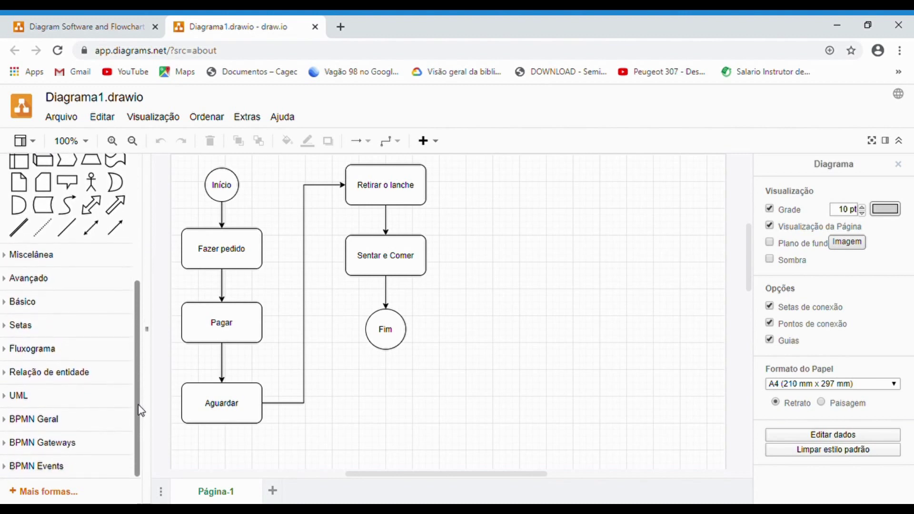
{"action": "left_click", "coordinate": [3, 259]}
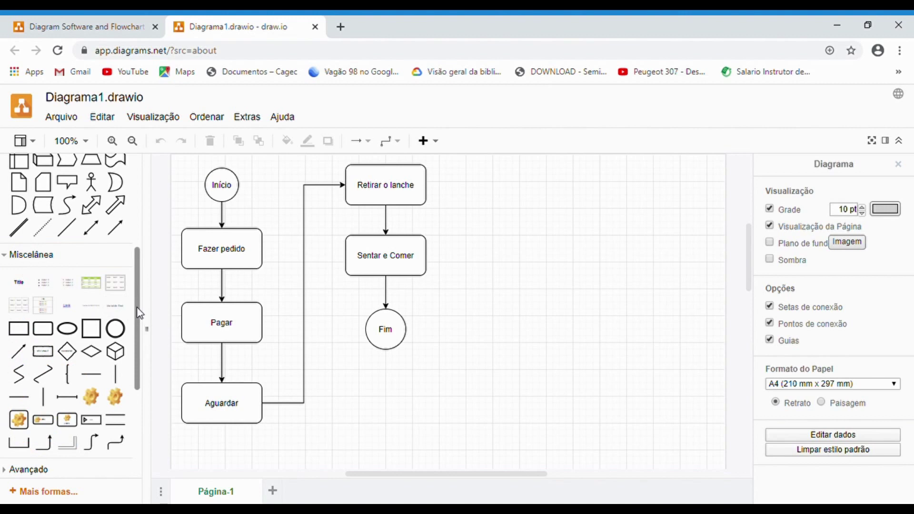
{"action": "left_click_drag", "start_coordinate": [140, 313], "coordinate": [139, 381]}
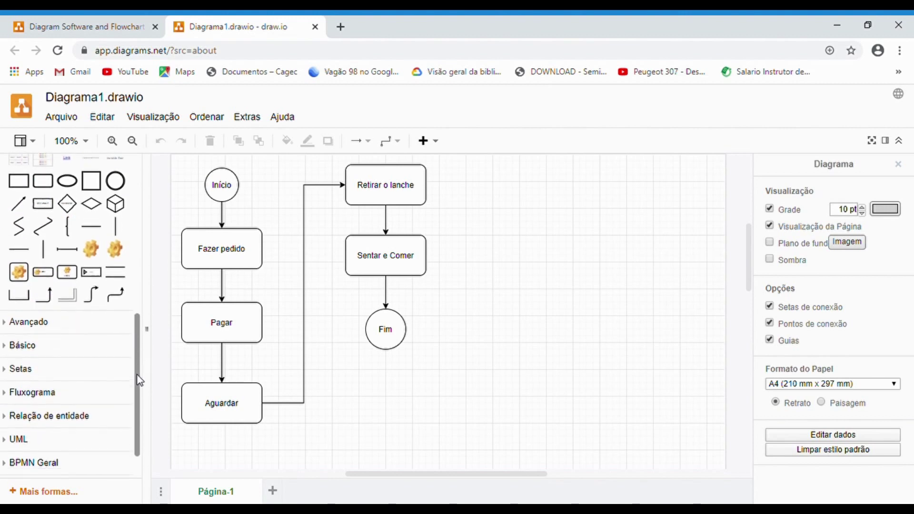
{"action": "left_click", "coordinate": [5, 324]}
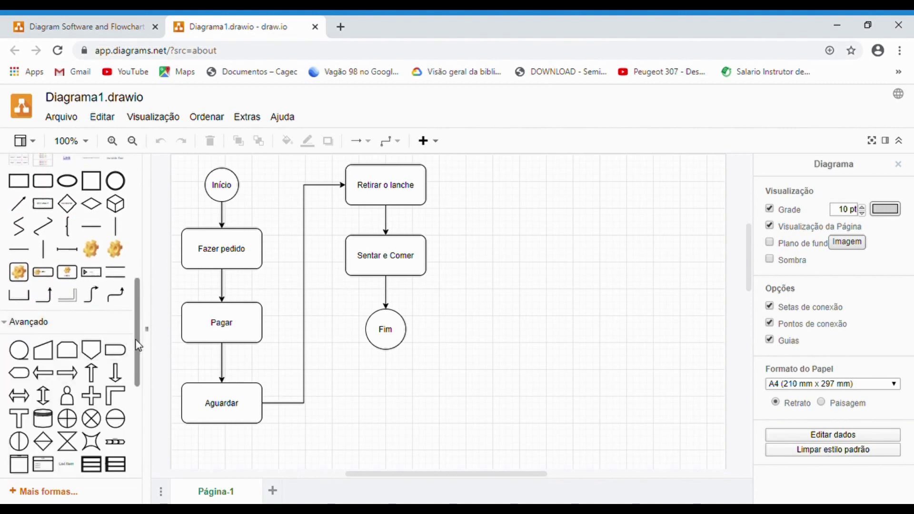
{"action": "left_click_drag", "start_coordinate": [138, 346], "coordinate": [143, 457]}
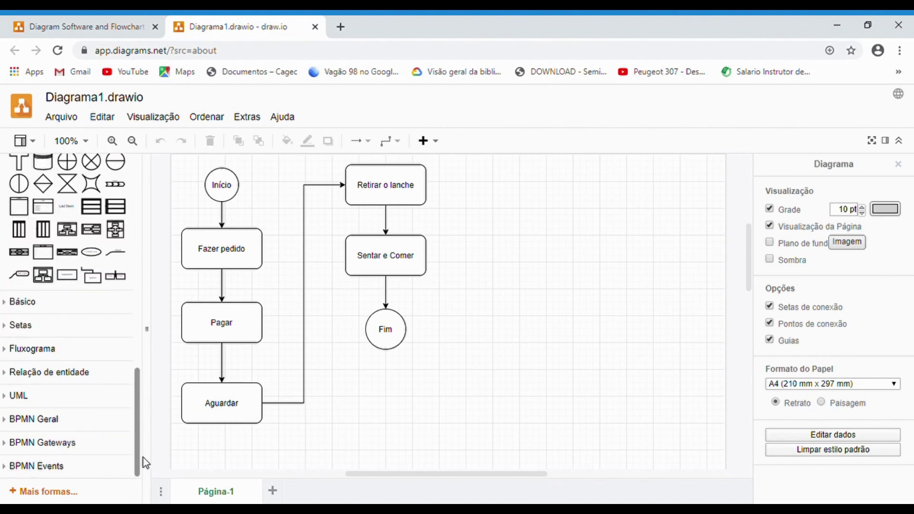
{"action": "left_click", "coordinate": [5, 306]}
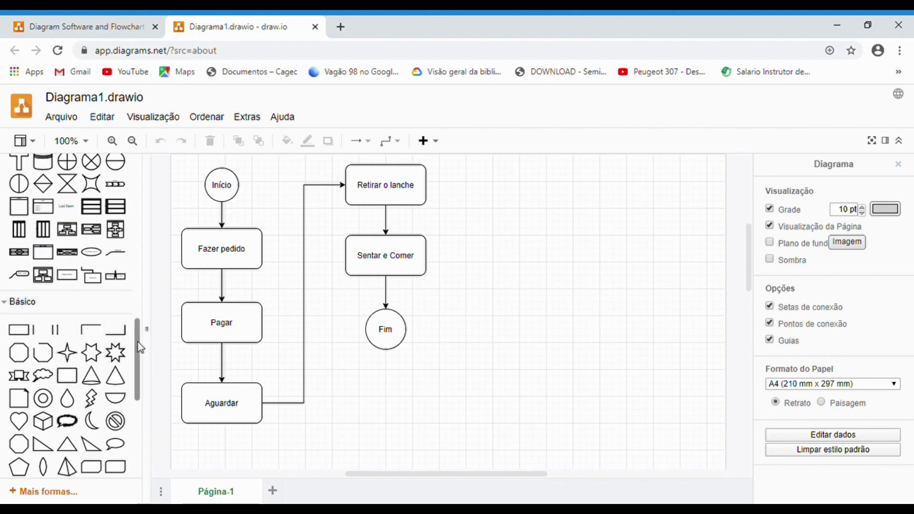
{"action": "left_click_drag", "start_coordinate": [140, 348], "coordinate": [140, 432]}
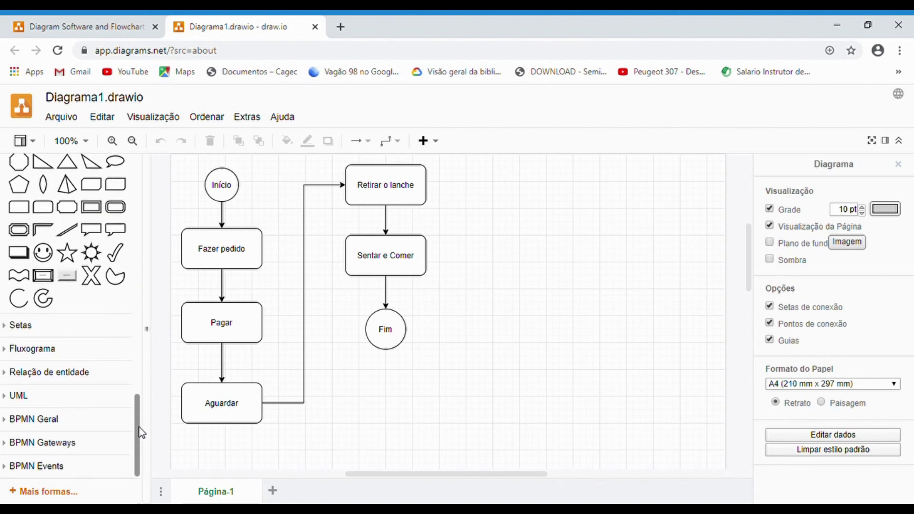
{"action": "left_click", "coordinate": [5, 330]}
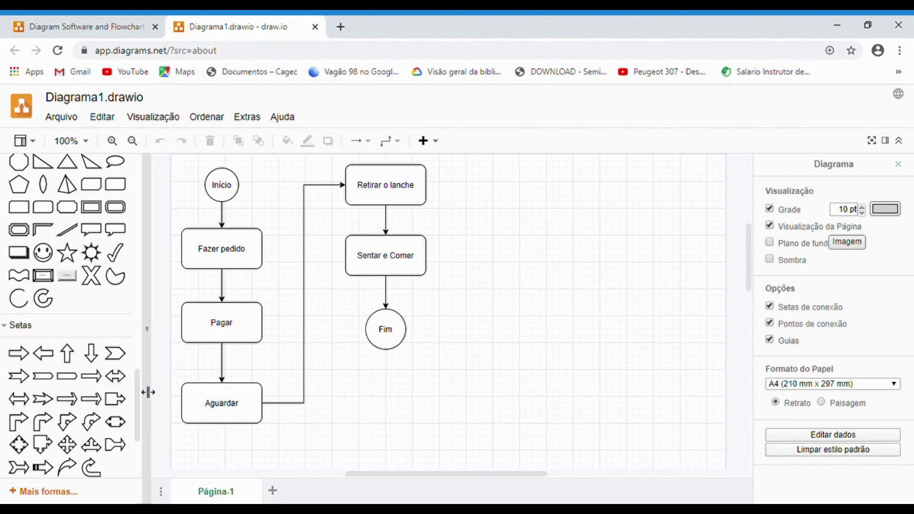
{"action": "left_click_drag", "start_coordinate": [137, 400], "coordinate": [136, 436]}
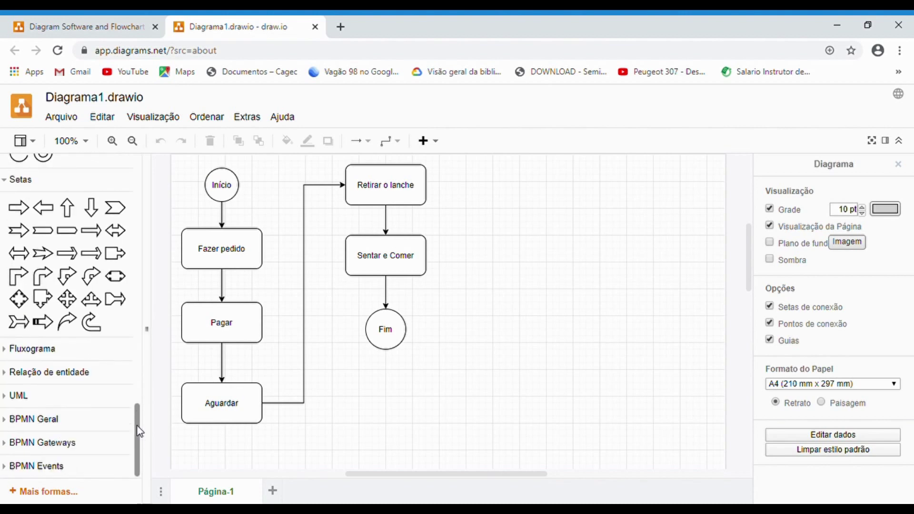
{"action": "left_click", "coordinate": [17, 348]}
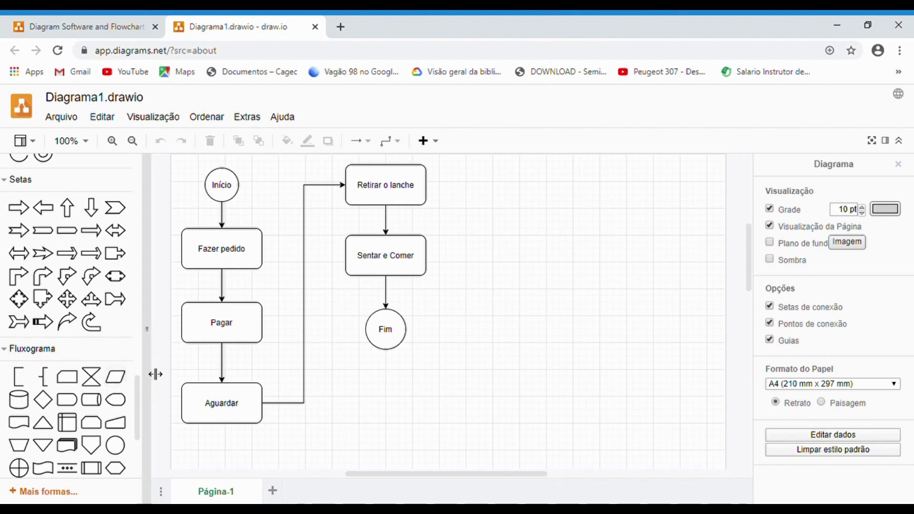
{"action": "left_click_drag", "start_coordinate": [135, 416], "coordinate": [140, 484]}
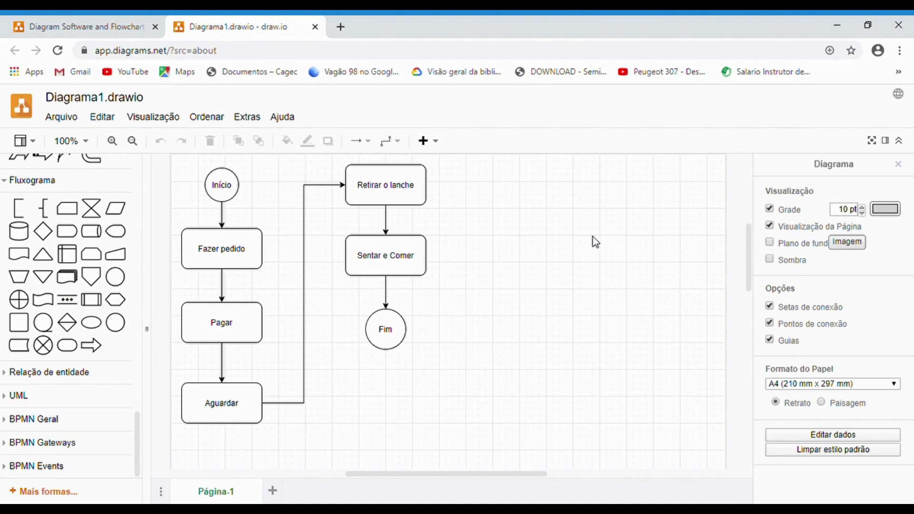
Apply the light blue preset style to the Retirar o lanche box.
{"action": "left_click", "coordinate": [385, 206]}
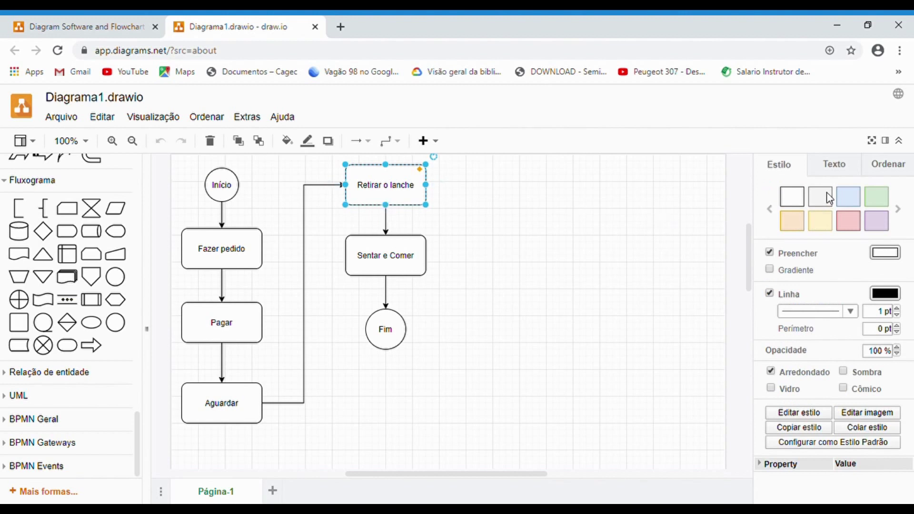
{"action": "left_click", "coordinate": [851, 199]}
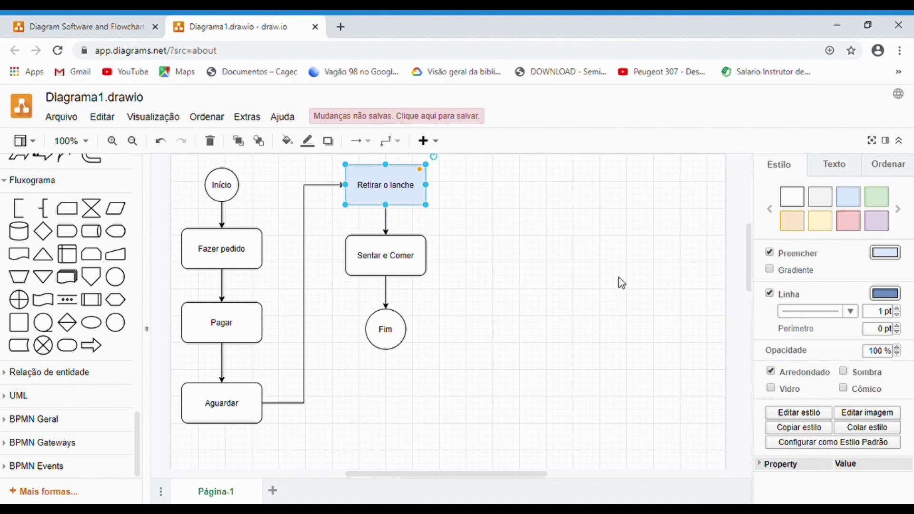
Give the Sentar e Comer box a shadow and a dashed outline, and clear the selection.
{"action": "left_click", "coordinate": [417, 271]}
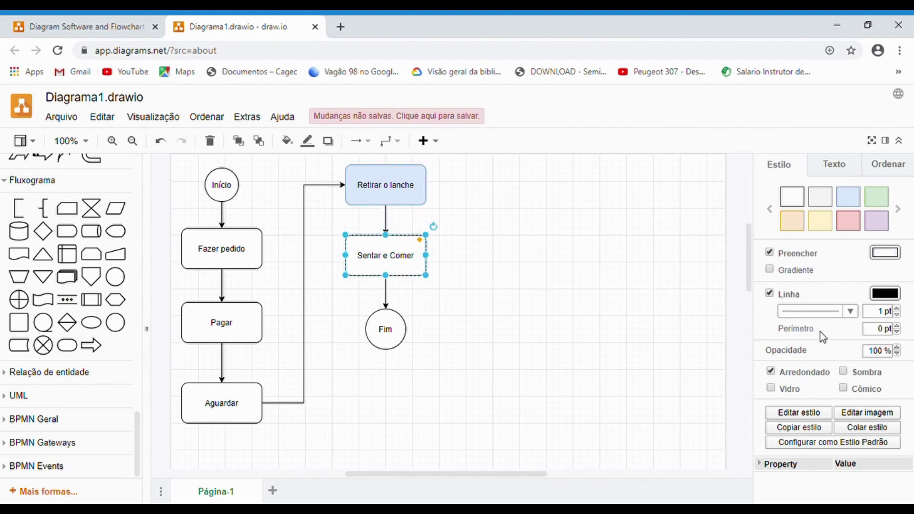
{"action": "left_click", "coordinate": [850, 311]}
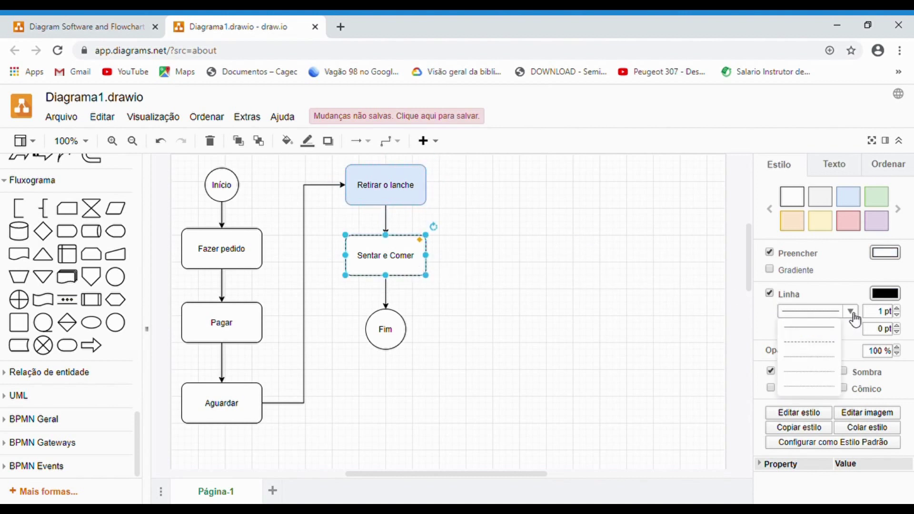
{"action": "left_click", "coordinate": [841, 379]}
{"action": "left_click", "coordinate": [843, 372]}
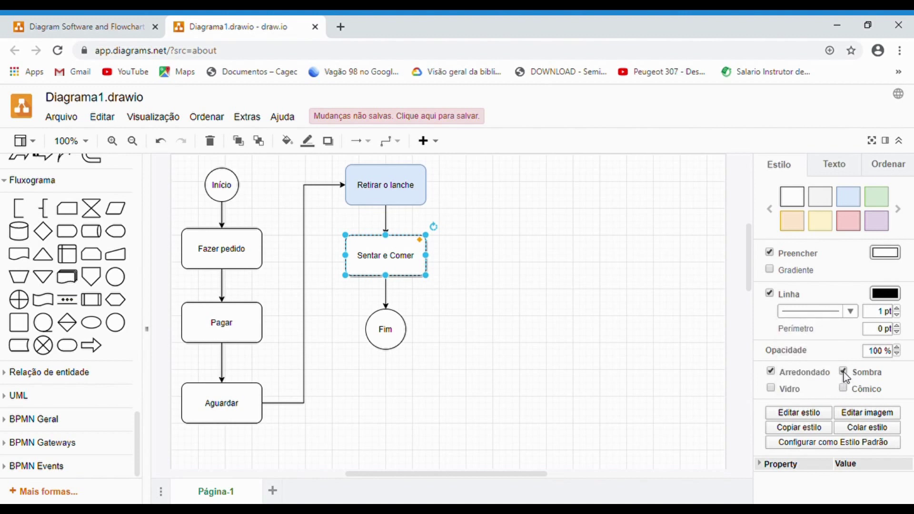
{"action": "left_click", "coordinate": [851, 312]}
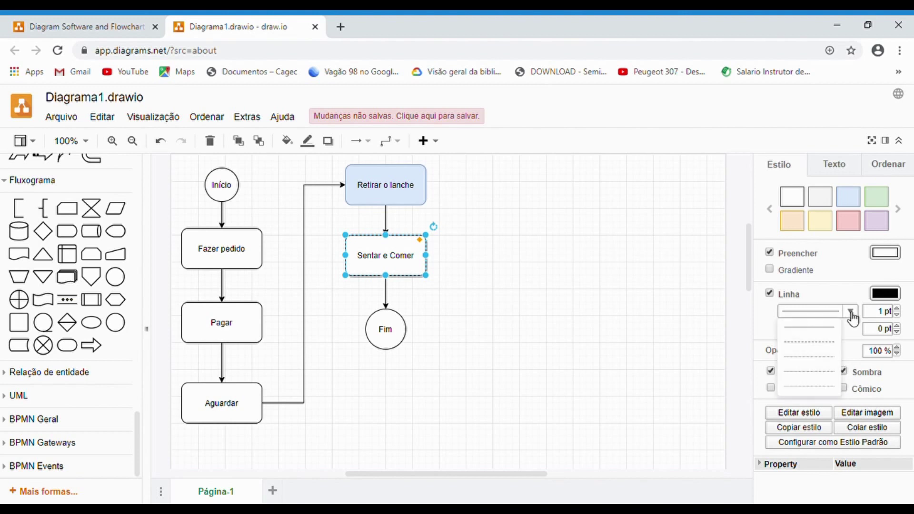
{"action": "left_click", "coordinate": [816, 344]}
{"action": "left_click", "coordinate": [589, 308]}
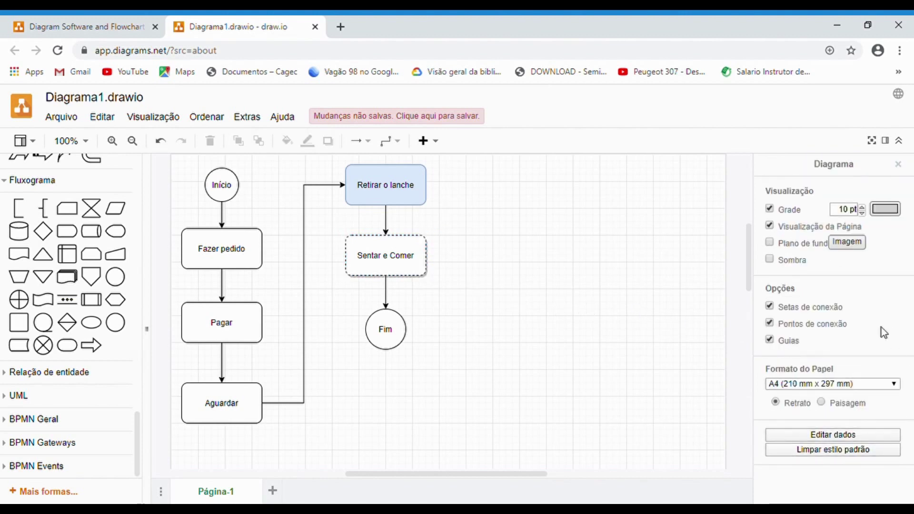
Set the text of the Fazer pedido box to the Georgia font in bold.
{"action": "left_click", "coordinate": [413, 200]}
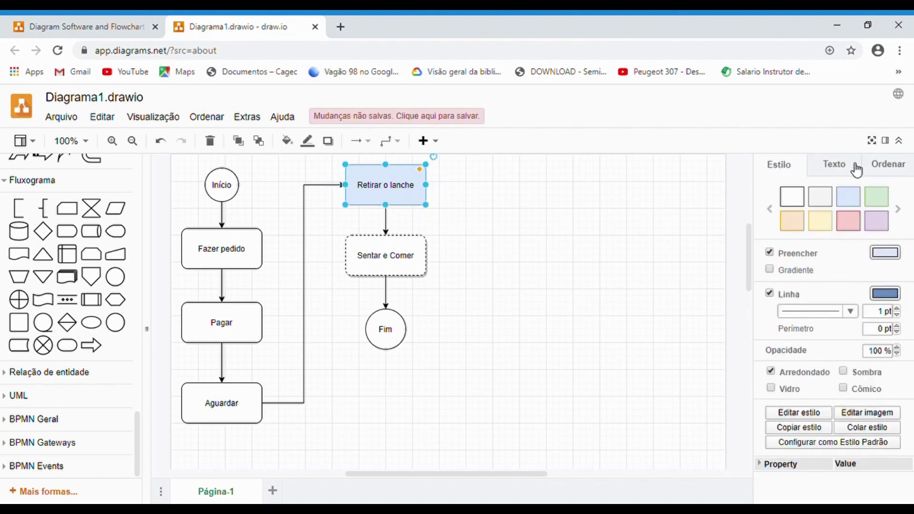
{"action": "left_click", "coordinate": [832, 166]}
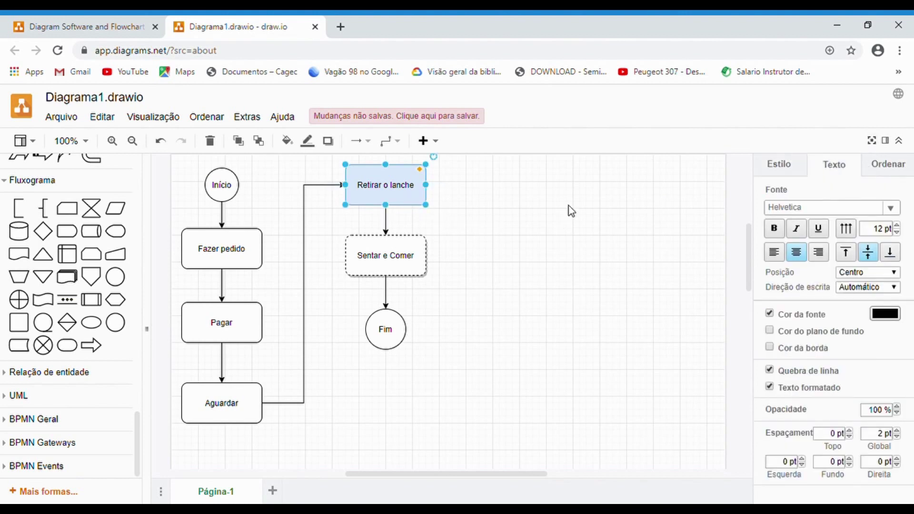
{"action": "left_click", "coordinate": [246, 264]}
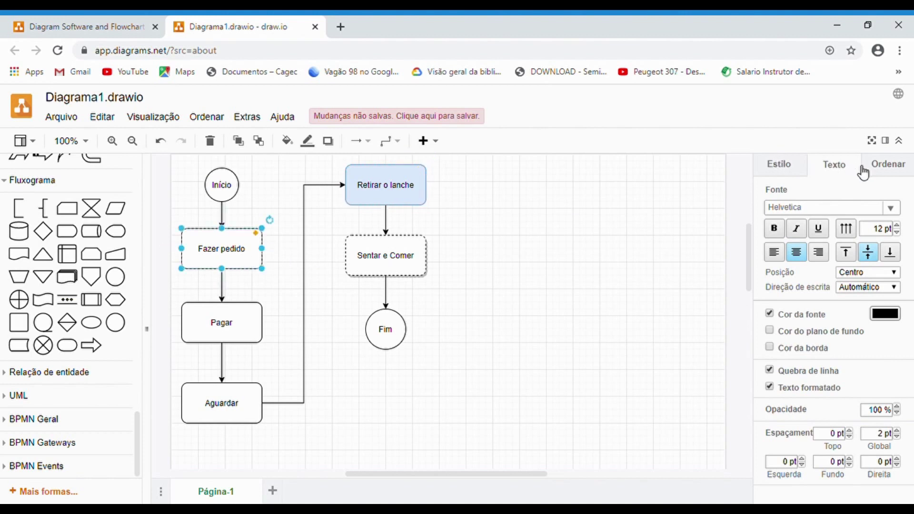
{"action": "left_click", "coordinate": [890, 208]}
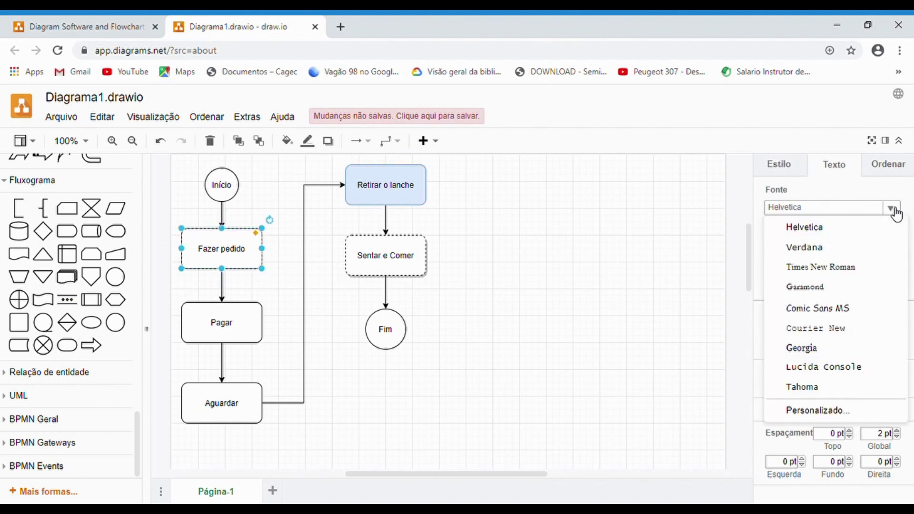
{"action": "left_click", "coordinate": [804, 352]}
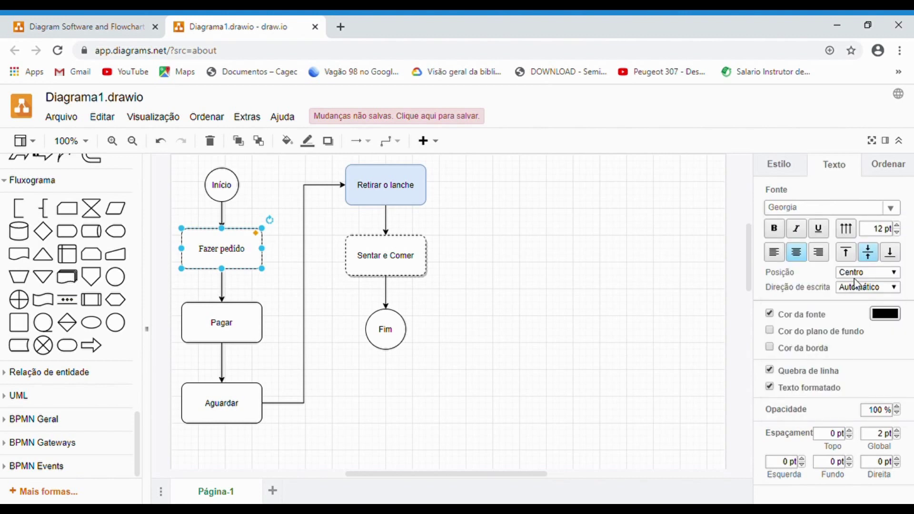
{"action": "left_click", "coordinate": [775, 232]}
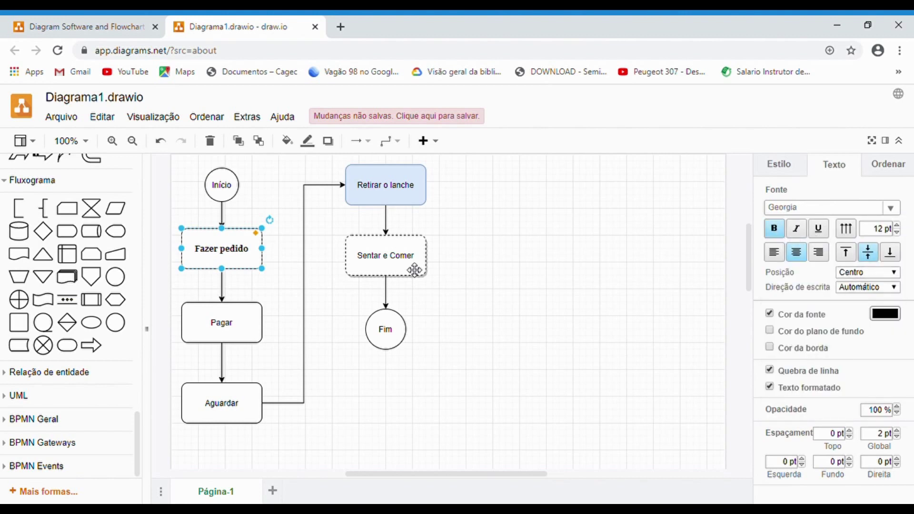
{"action": "left_click", "coordinate": [605, 367]}
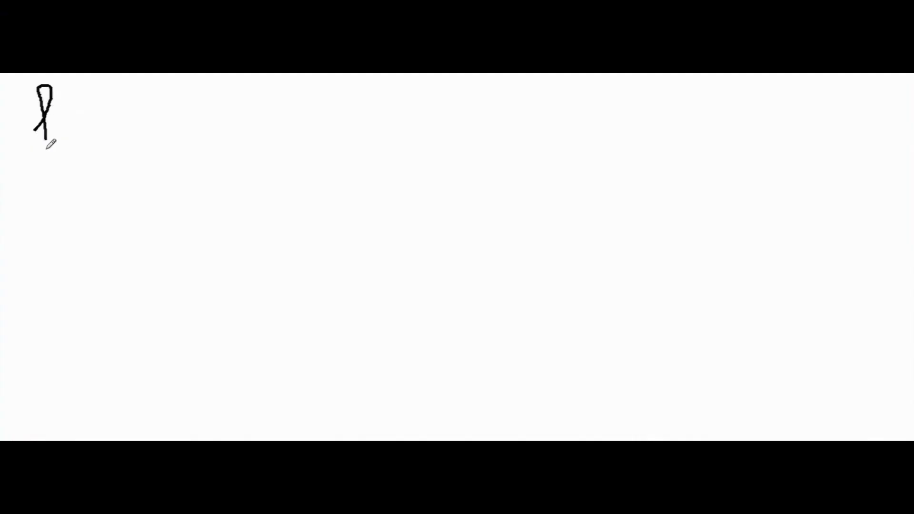
{"action": "mouse_move", "coordinate": [47, 146]}
{"action": "left_mouse_down"}
{"action": "mouse_move", "coordinate": [134, 180]}
{"action": "mouse_move", "coordinate": [231, 141]}
{"action": "mouse_move", "coordinate": [296, 171]}
{"action": "left_mouse_up"}
{"action": "mouse_move", "coordinate": [186, 266]}
{"action": "left_mouse_down"}
{"action": "mouse_move", "coordinate": [173, 286]}
{"action": "mouse_move", "coordinate": [262, 285]}
{"action": "left_mouse_up"}
{"action": "mouse_move", "coordinate": [51, 333]}
{"action": "left_mouse_down"}
{"action": "mouse_move", "coordinate": [54, 381]}
{"action": "mouse_move", "coordinate": [167, 379]}
{"action": "mouse_move", "coordinate": [216, 351]}
{"action": "mouse_move", "coordinate": [270, 384]}
{"action": "mouse_move", "coordinate": [333, 351]}
{"action": "left_mouse_up"}
{"action": "left_click_drag", "start_coordinate": [194, 340], "coordinate": [203, 335]}
{"action": "left_click_drag", "start_coordinate": [241, 358], "coordinate": [251, 353]}
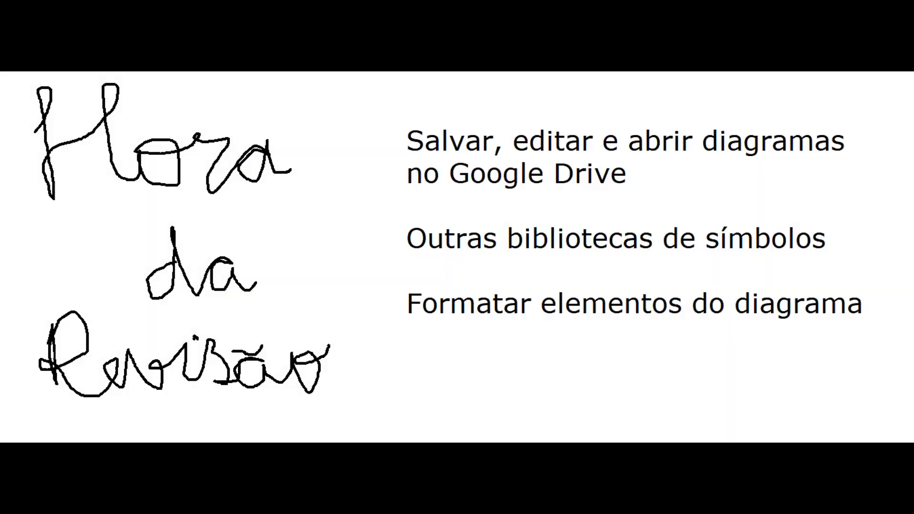